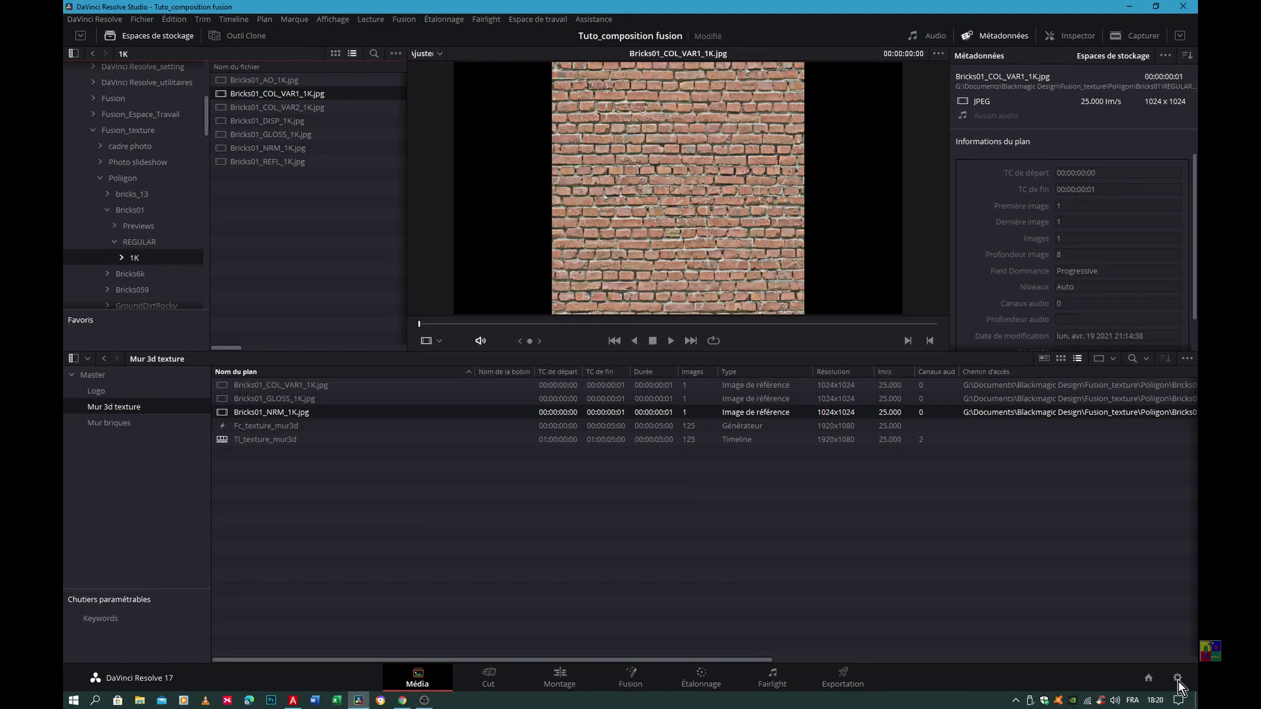
Step: Review the 25 fps timeline frame rate and working-folder settings in Project Settings, then close them
click(1177, 679)
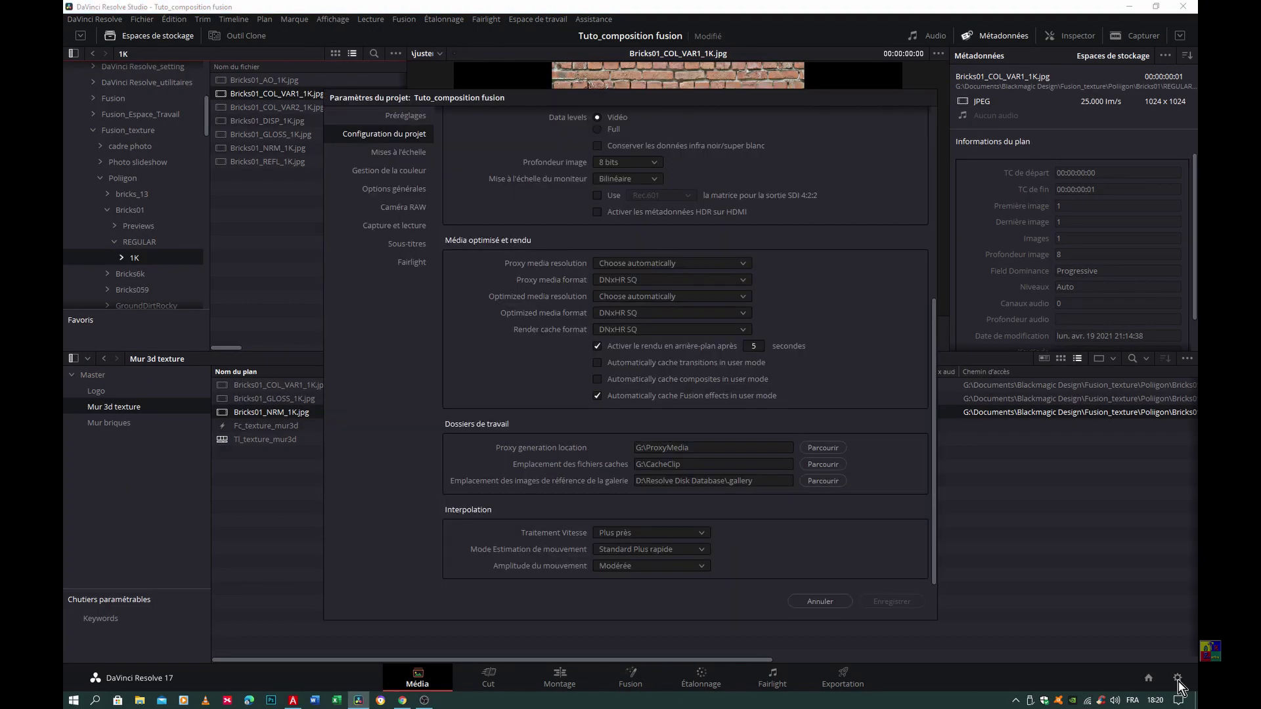
scroll(654, 340, up, 3)
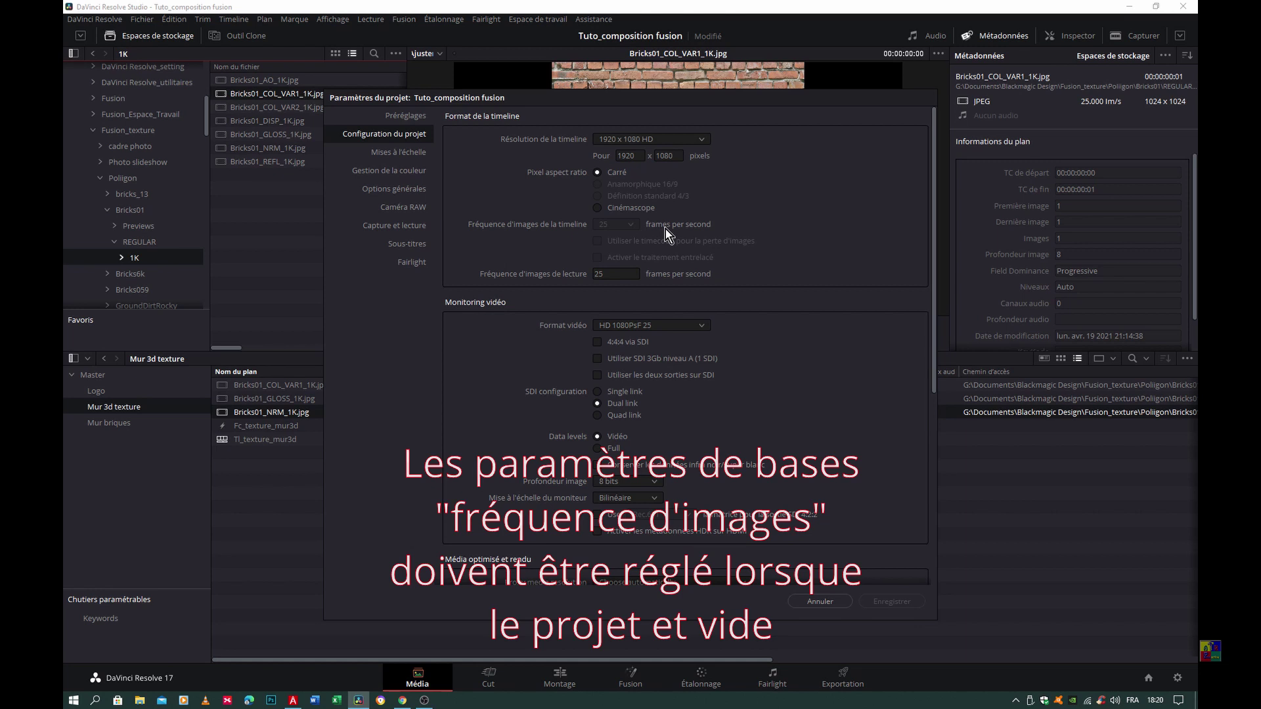
scroll(571, 366, down, 3)
scroll(515, 357, down, 3)
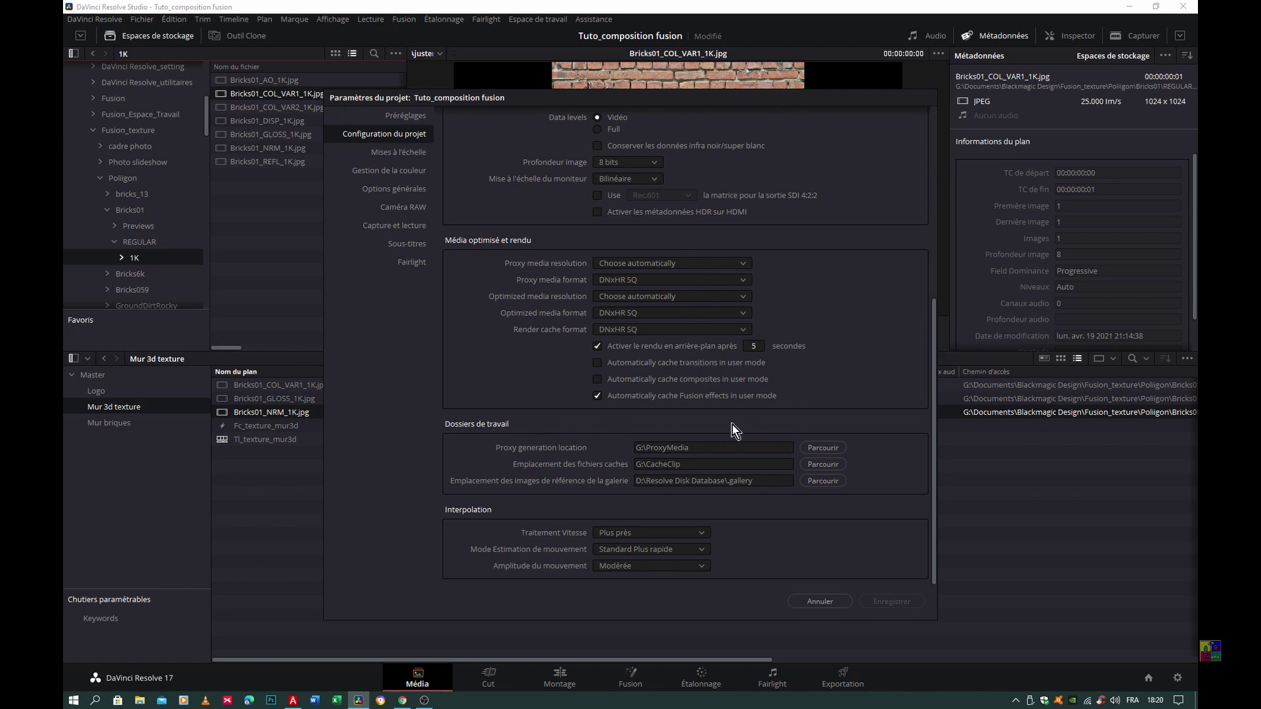
key(Escape)
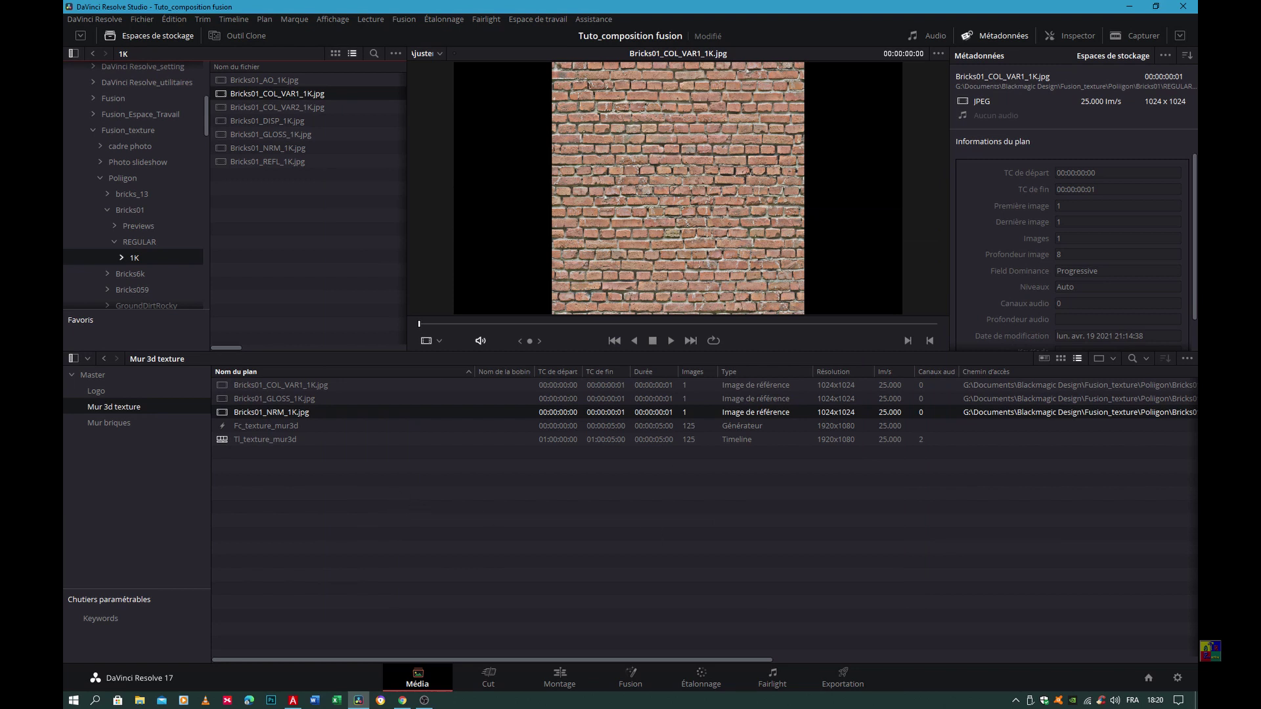
key(alt+Tab)
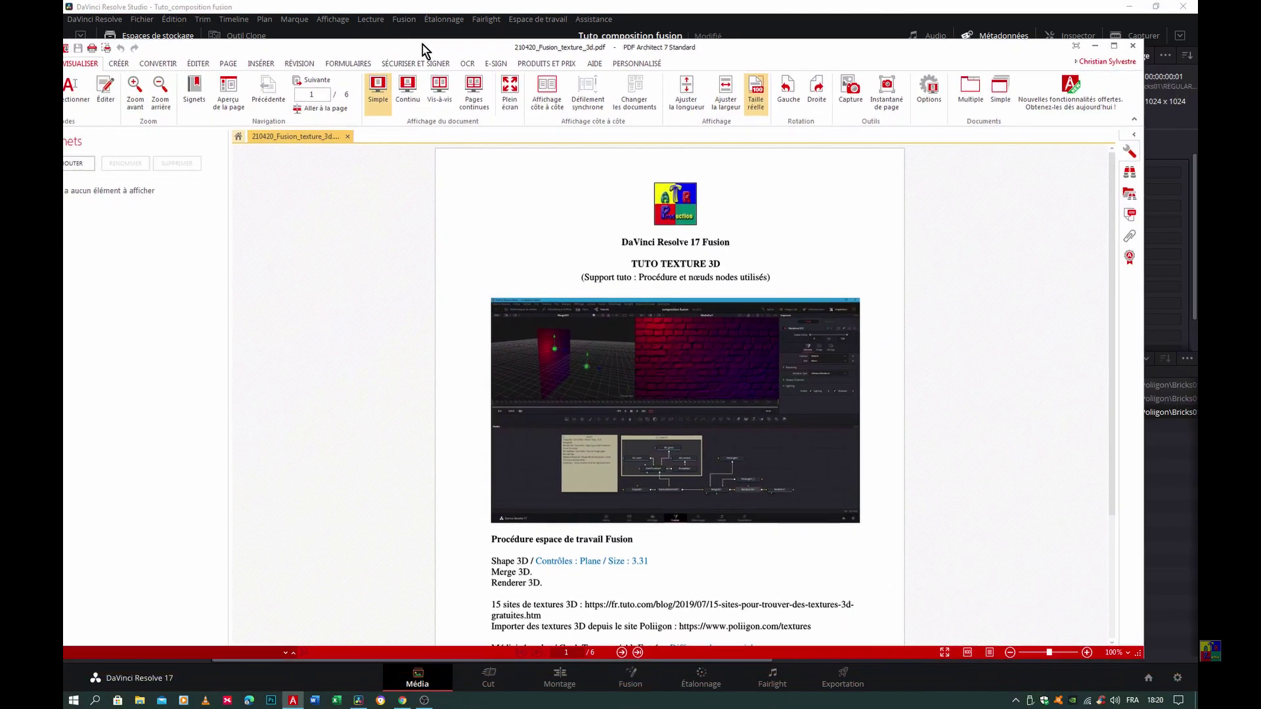
Step: Skim the PDF Fusion texture tutorial, from the node procedure to the Poliigon texture-map article
drag(423, 45, 439, 36)
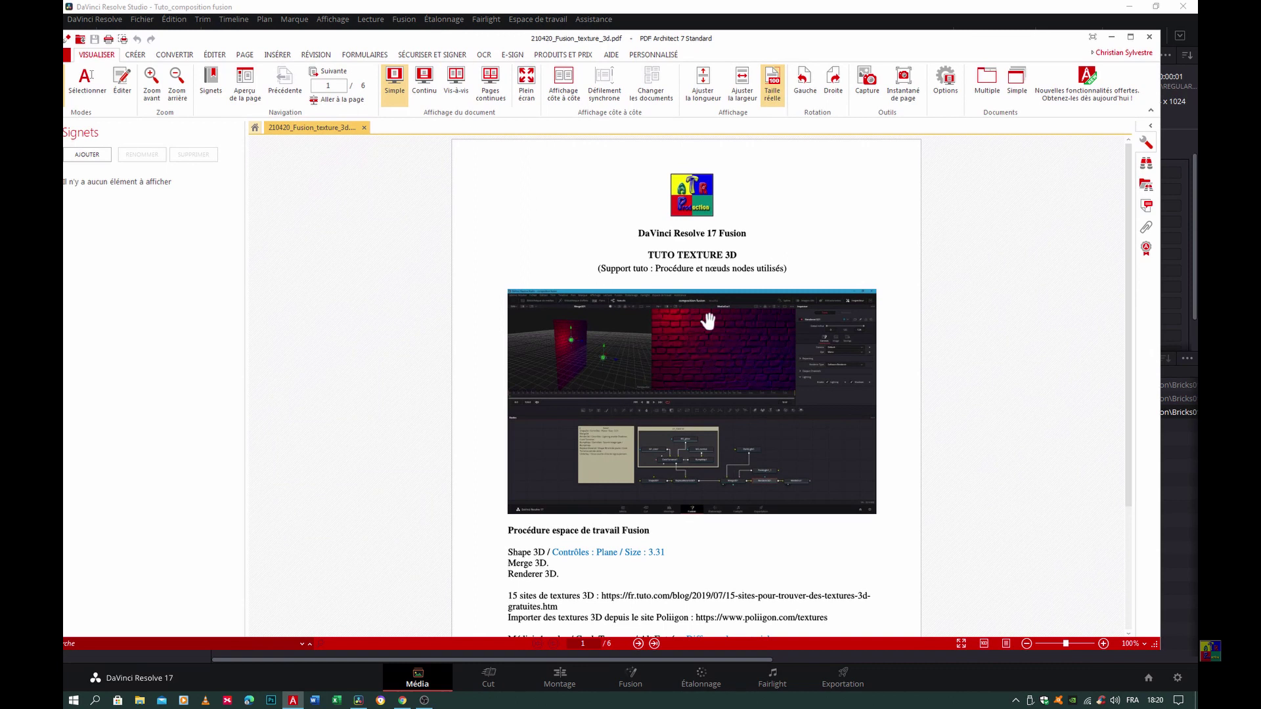
scroll(696, 295, down, 1)
scroll(692, 289, down, 2)
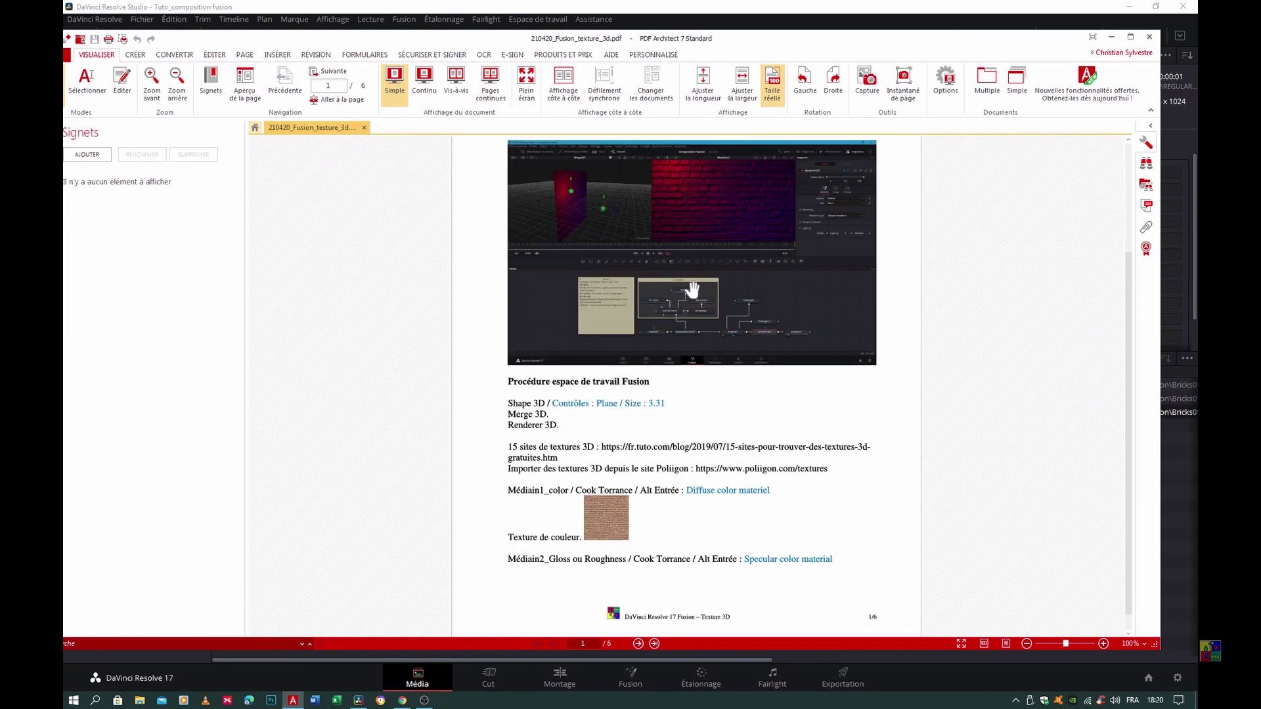
scroll(693, 289, down, 10)
scroll(693, 289, down, 1)
scroll(690, 286, down, 3)
scroll(690, 284, down, 8)
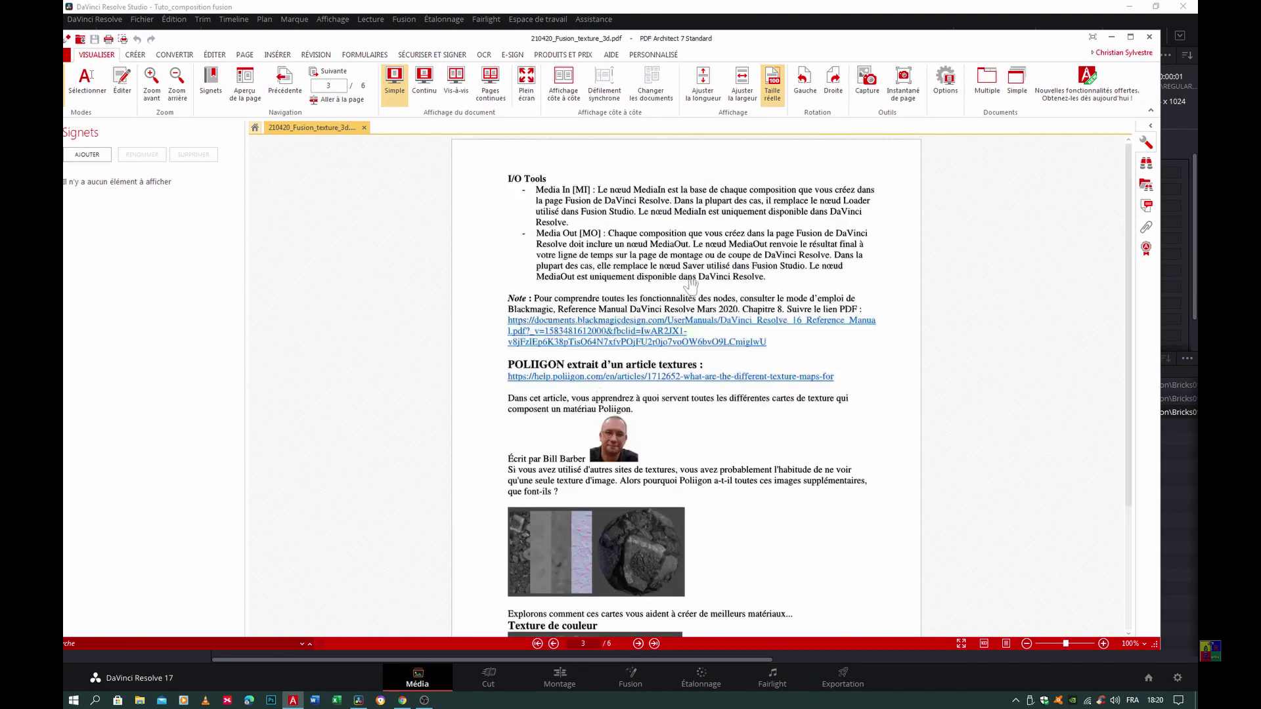
scroll(755, 243, down, 1)
scroll(755, 243, down, 3)
scroll(756, 249, down, 10)
scroll(755, 248, down, 9)
scroll(722, 315, down, 6)
scroll(698, 379, down, 9)
scroll(700, 380, up, 15)
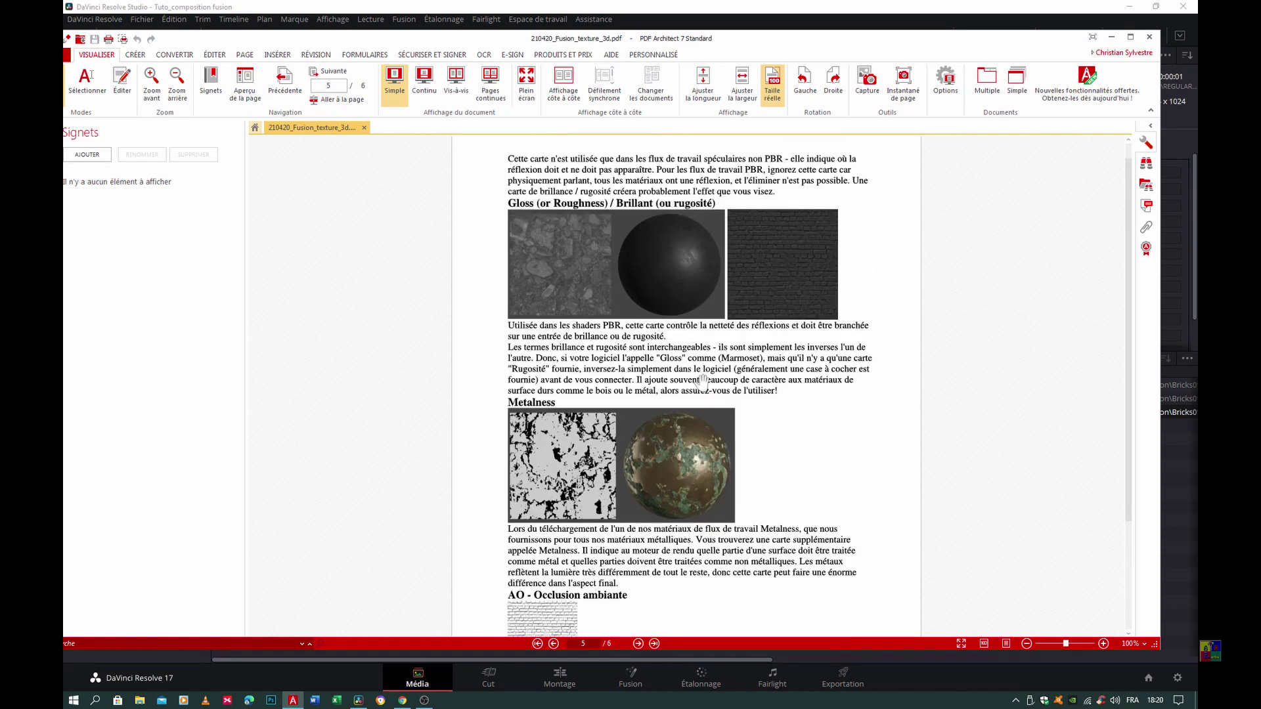
scroll(676, 445, up, 5)
scroll(676, 445, up, 4)
scroll(676, 443, up, 8)
scroll(676, 443, up, 10)
scroll(677, 444, up, 10)
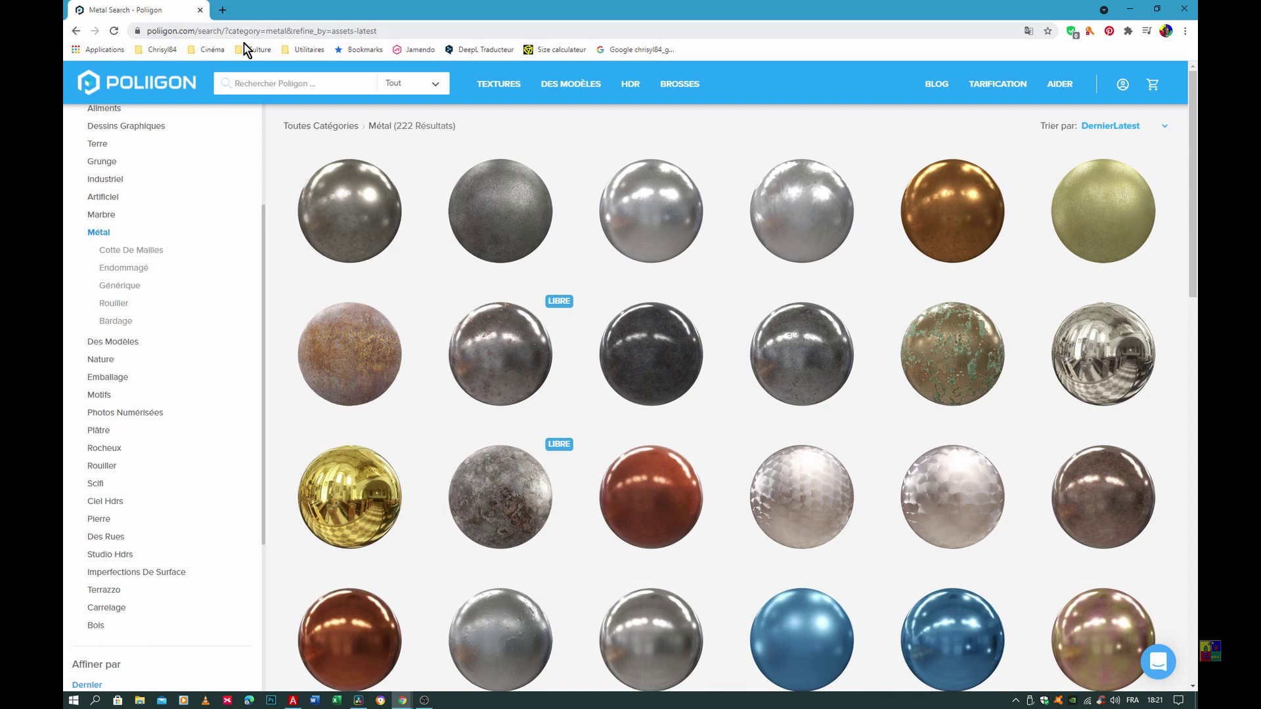
Step: Show Poliigon's Des Briques category and open Bricks Old Plastered Red 002
mouse_move(466, 434)
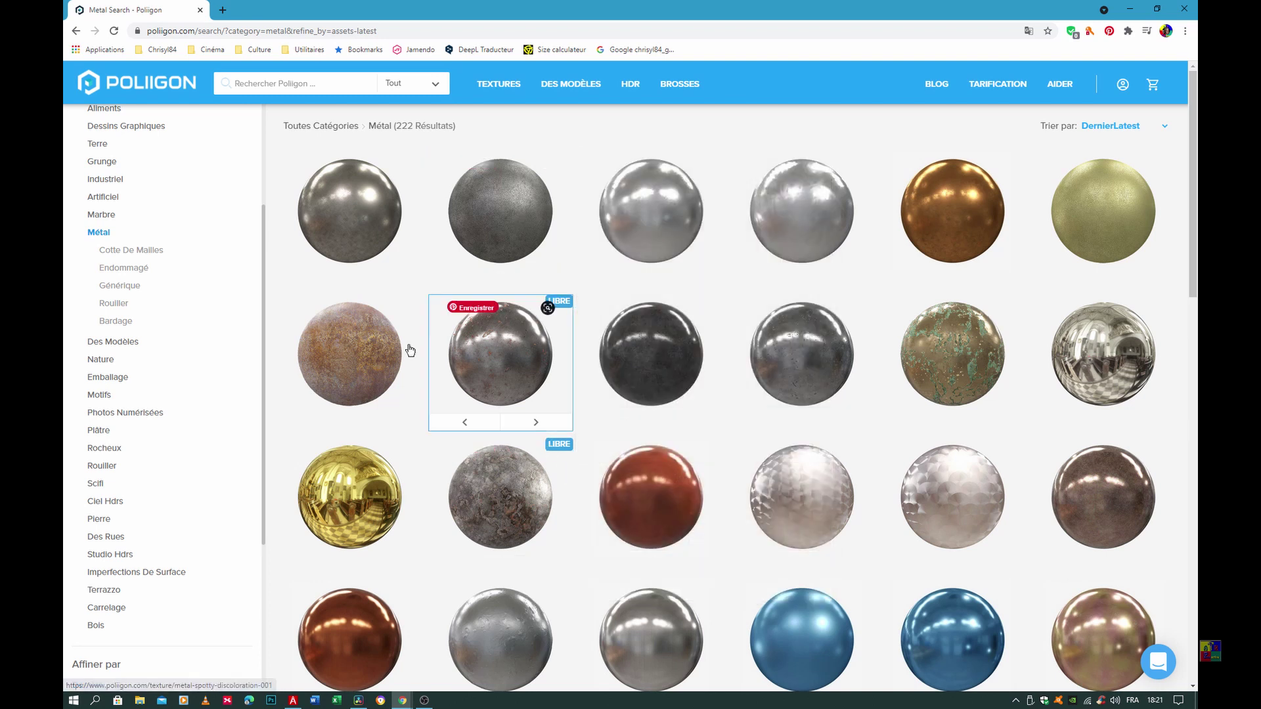
scroll(127, 196, up, 3)
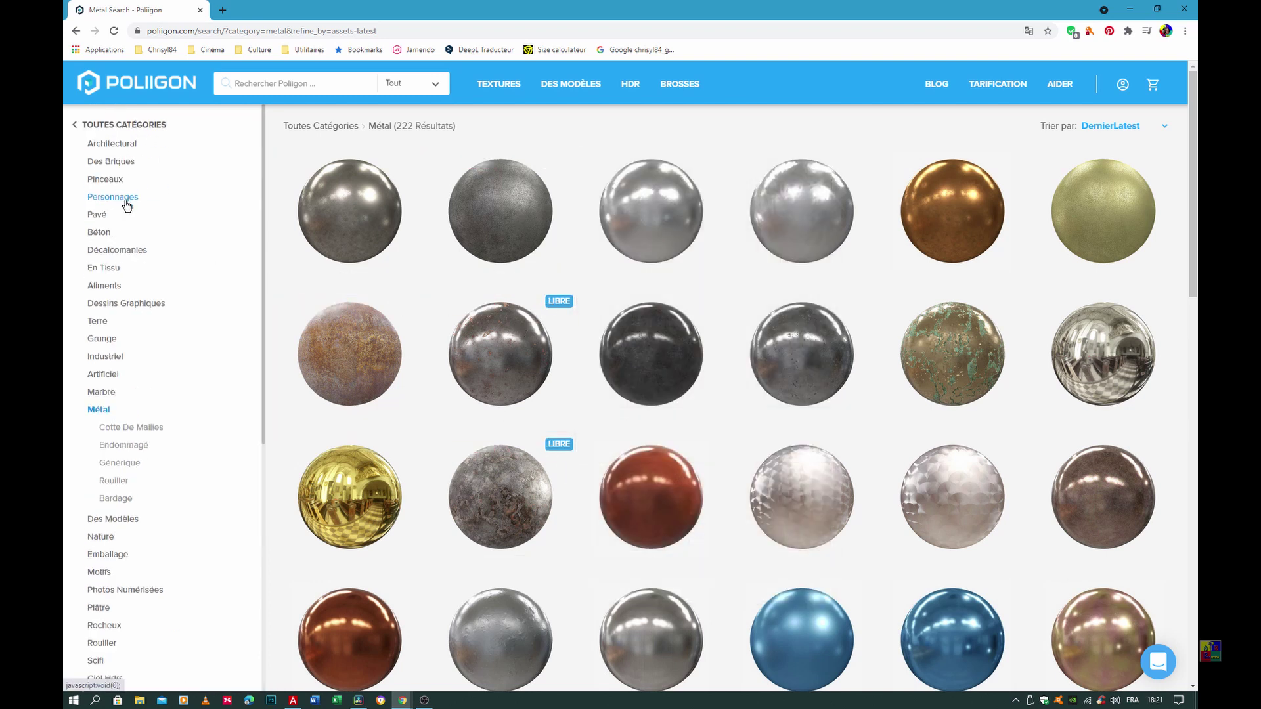
click(113, 164)
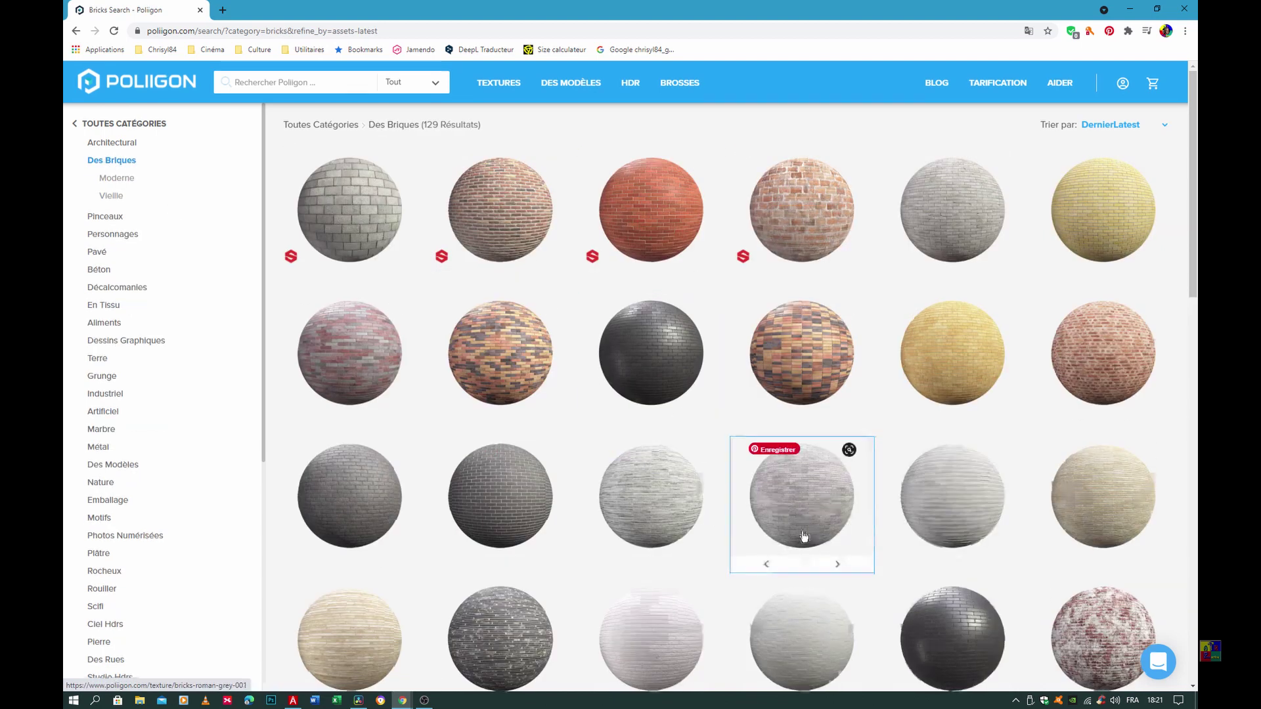
scroll(778, 480, down, 5)
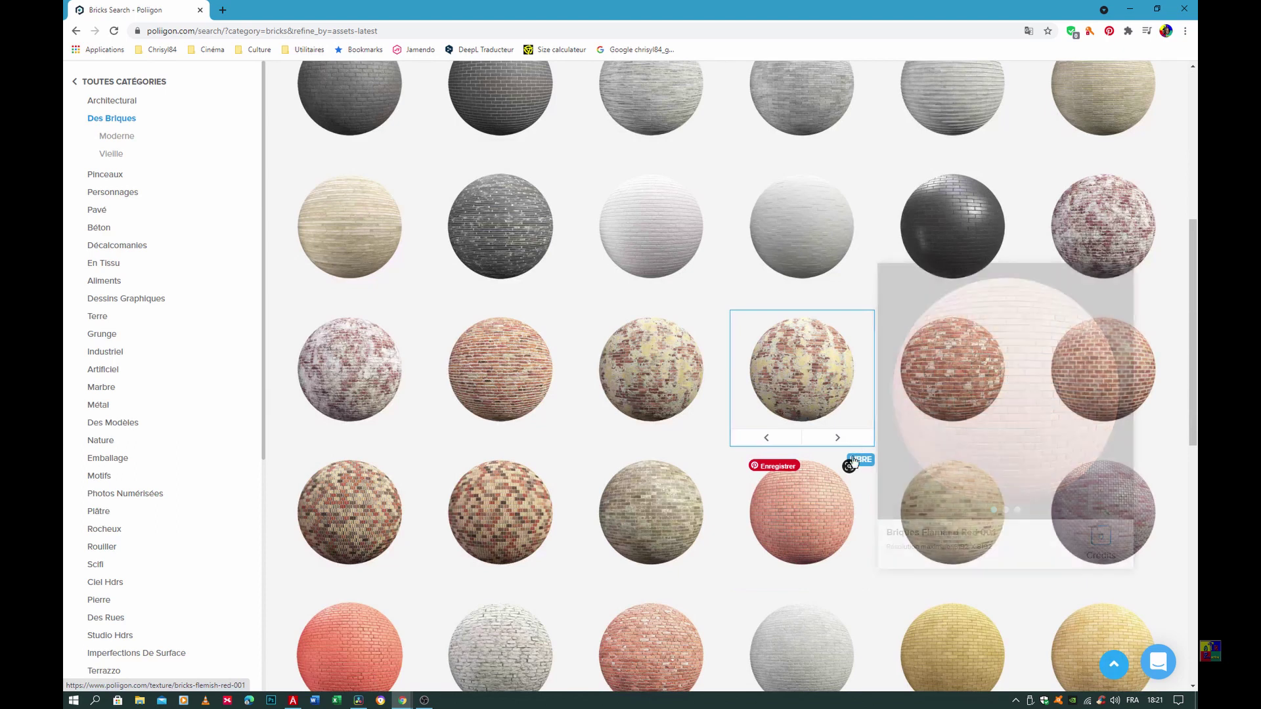
scroll(614, 386, up, 3)
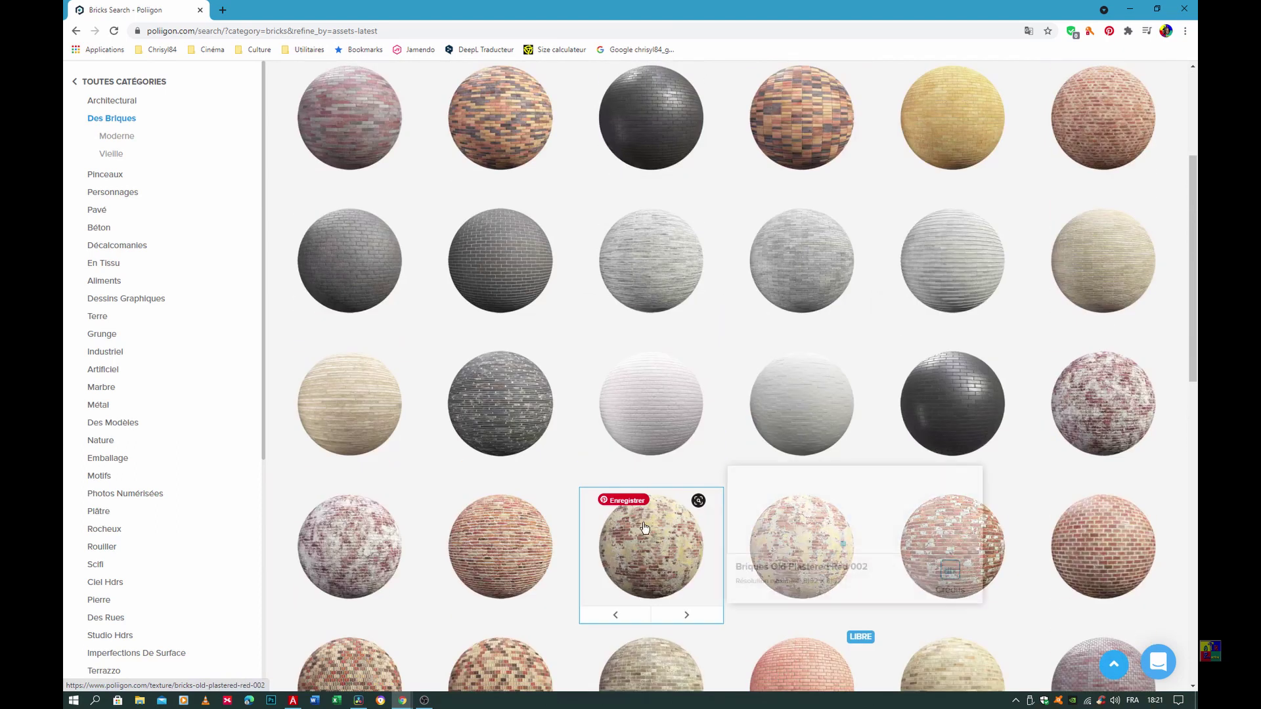
click(642, 527)
right_click(740, 361)
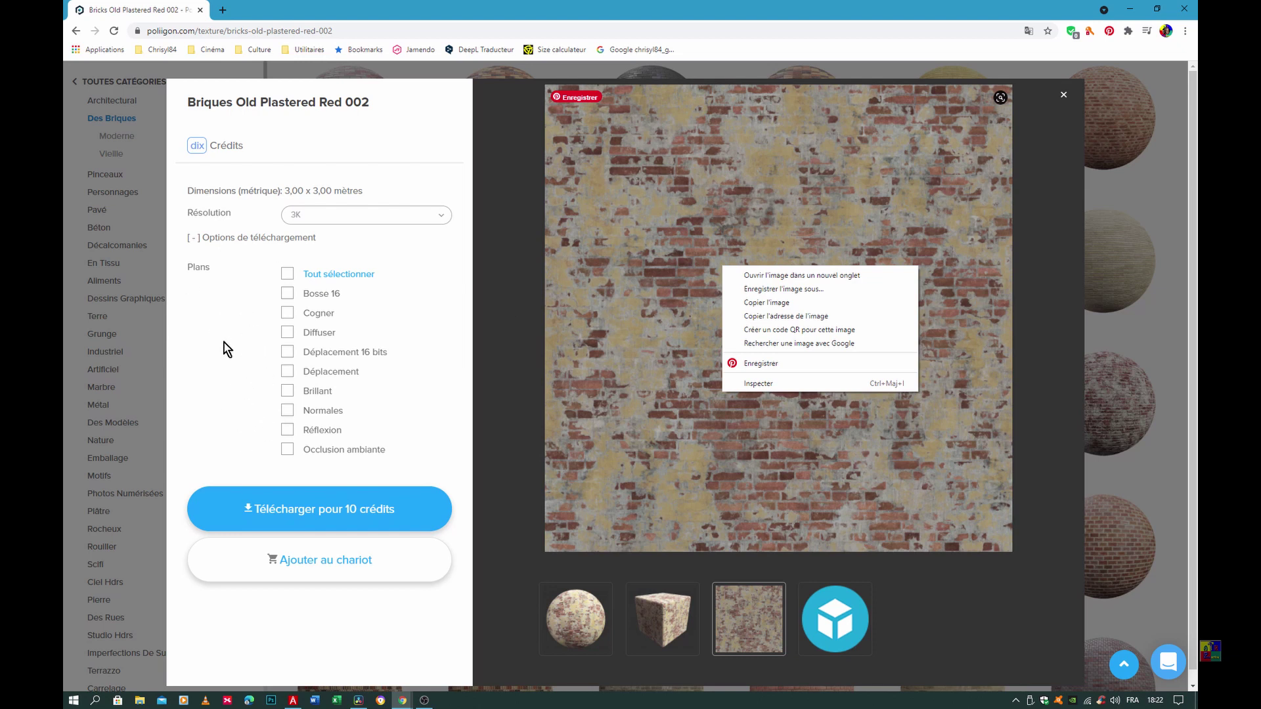
Step: Preview the texture's normal, reflection and ambient occlusion maps
click(287, 412)
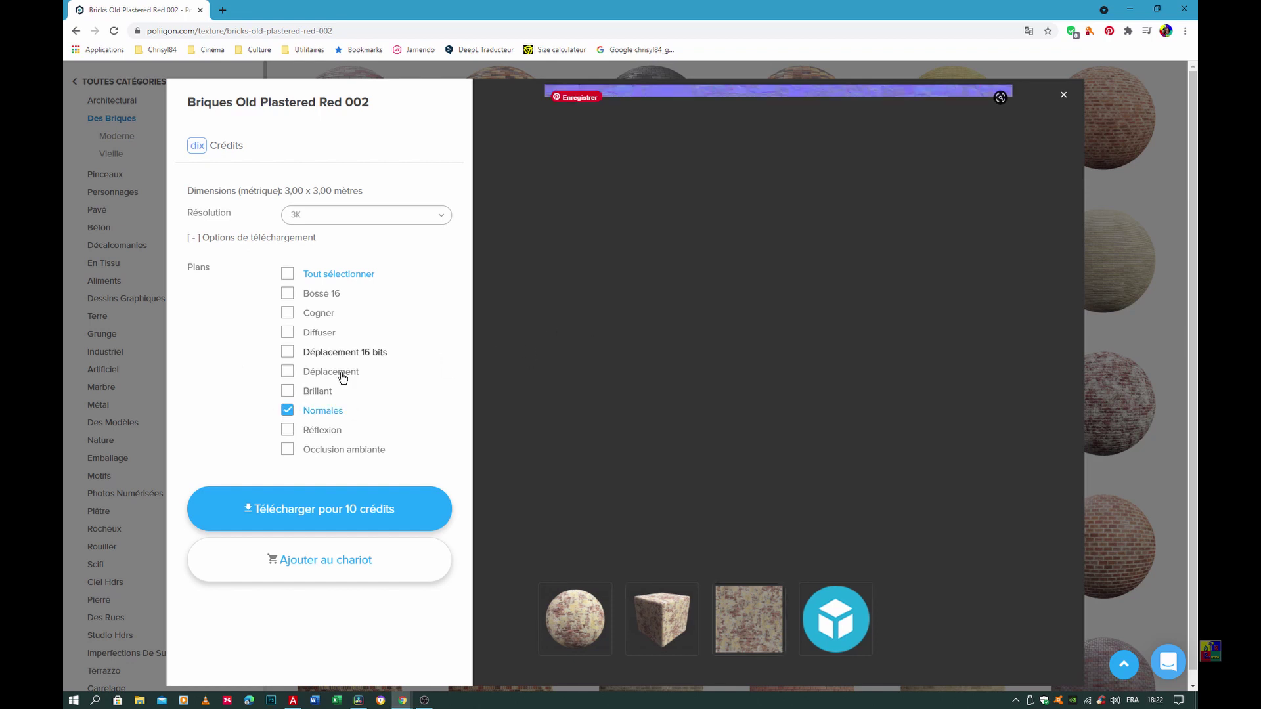
click(287, 410)
click(286, 430)
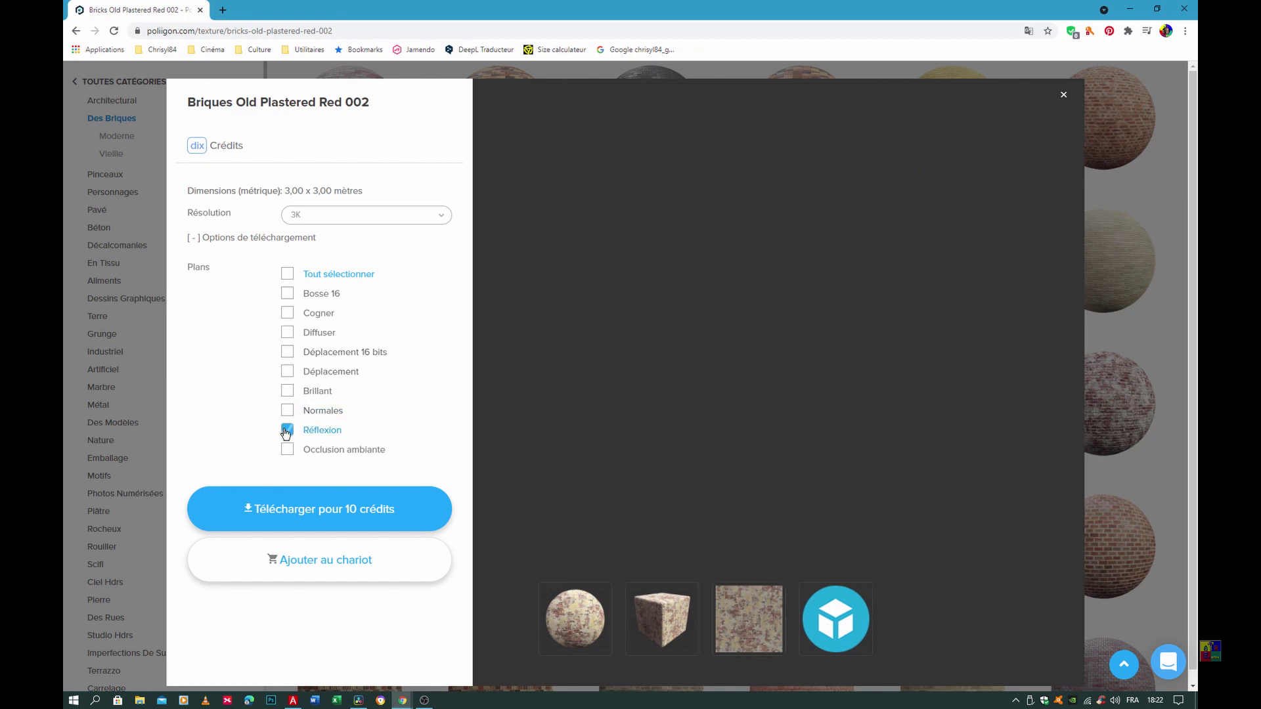
click(287, 449)
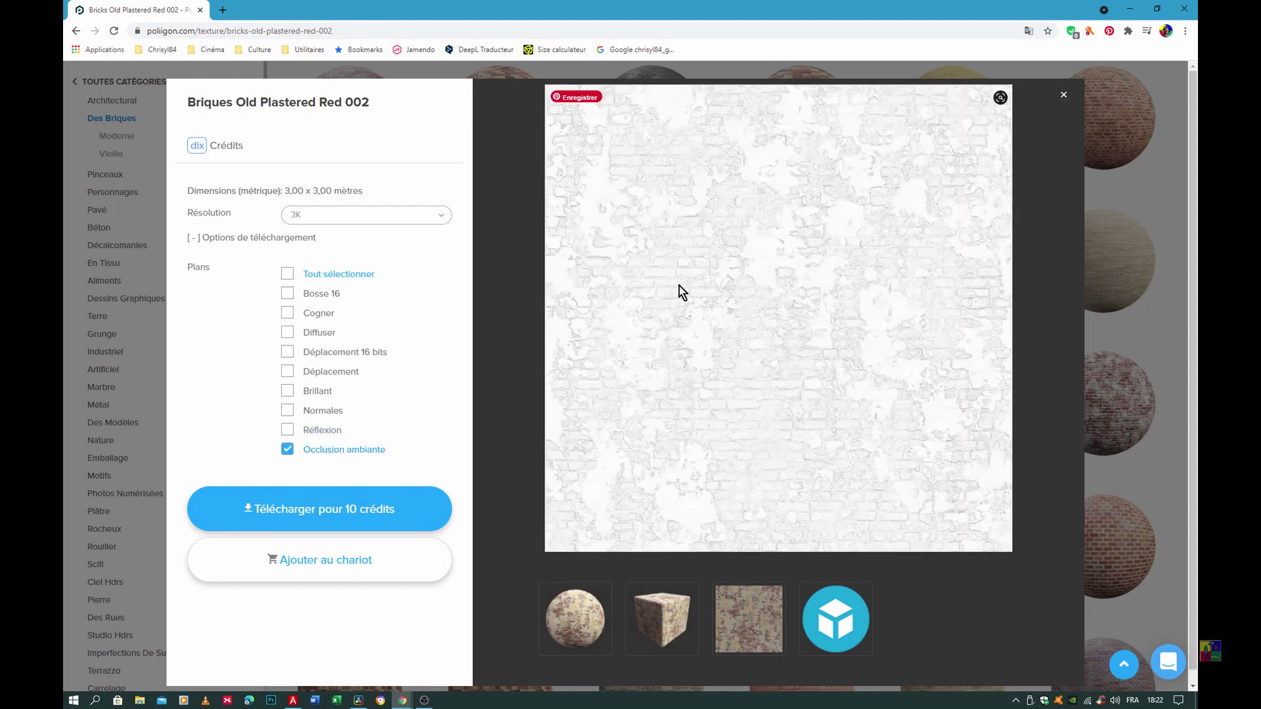
right_click(715, 274)
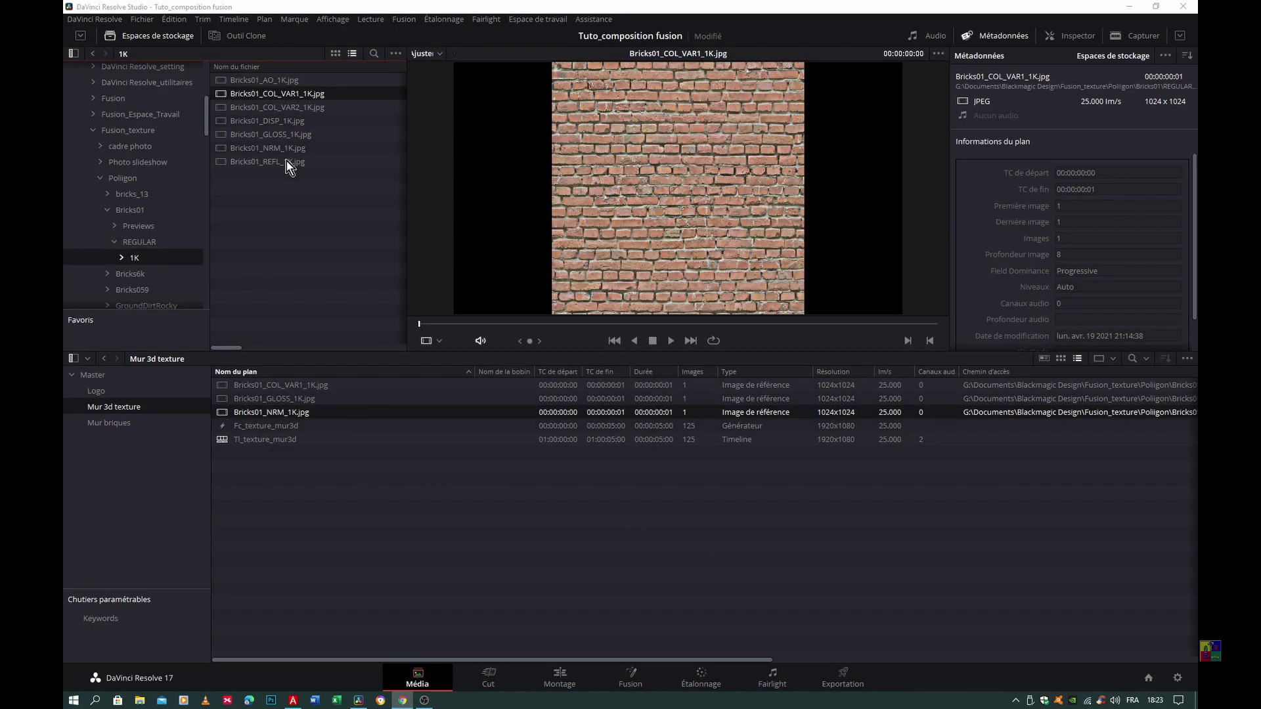
Step: Preview the Bricks01 AO, COL_VAR1, COL_VAR2, DISP and REFL texture files
click(285, 81)
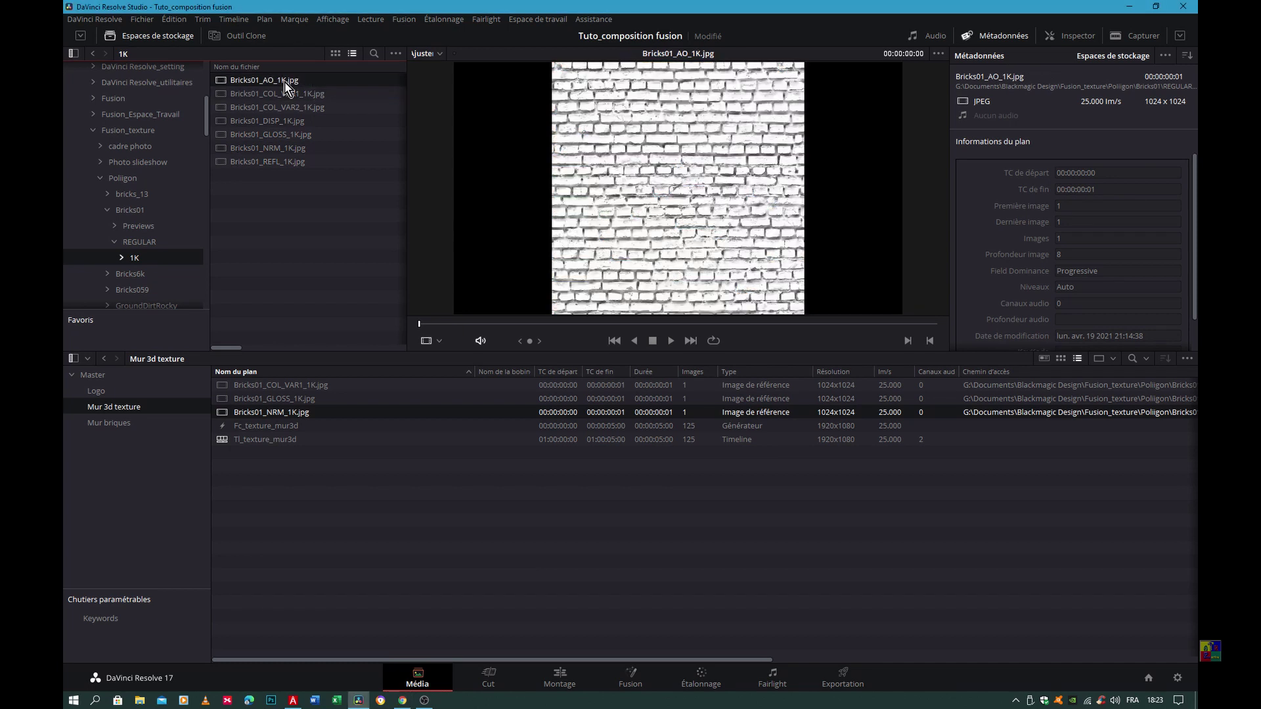
click(276, 93)
click(274, 107)
click(284, 121)
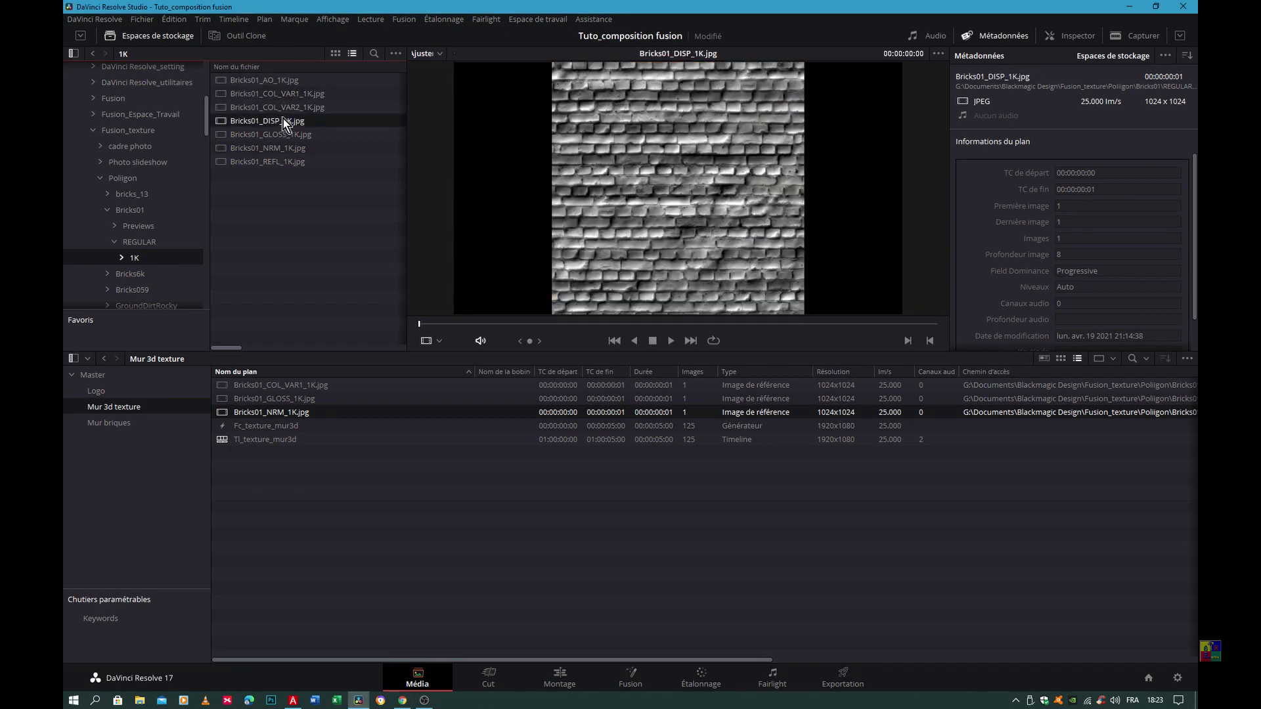
click(272, 161)
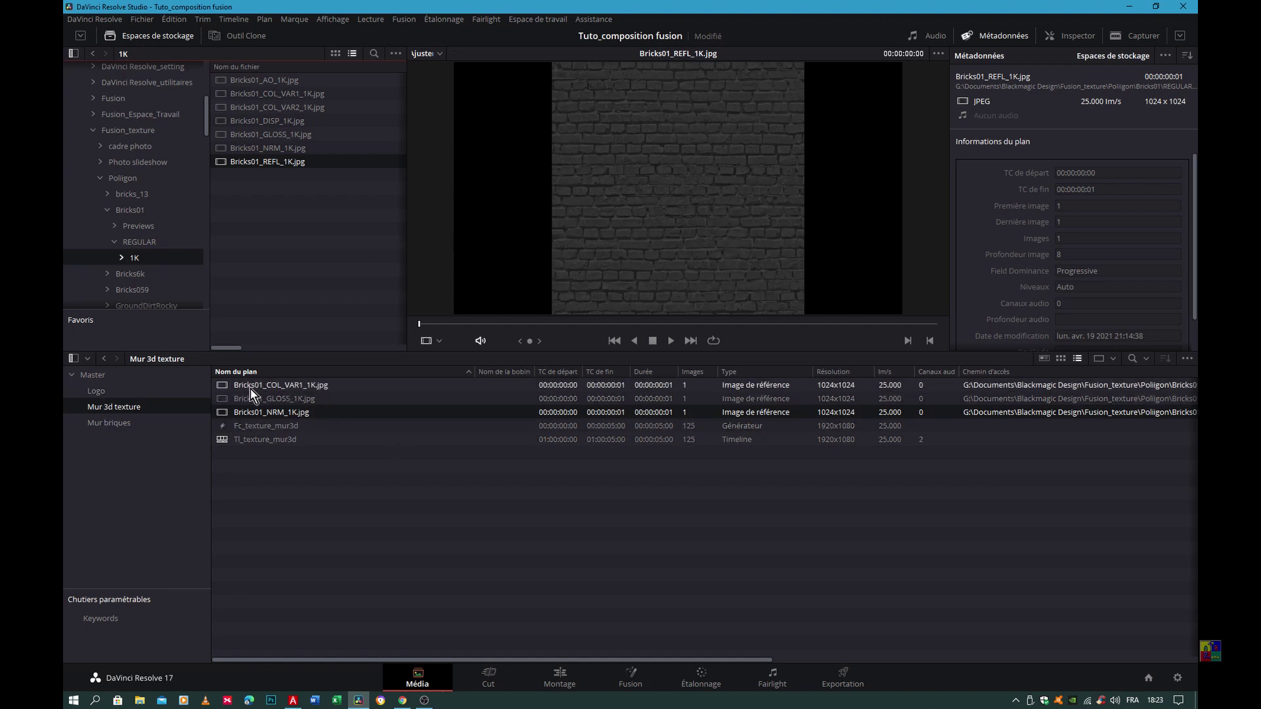
Step: Start a new Fusion composition from the Media Pool, then cancel it
click(251, 427)
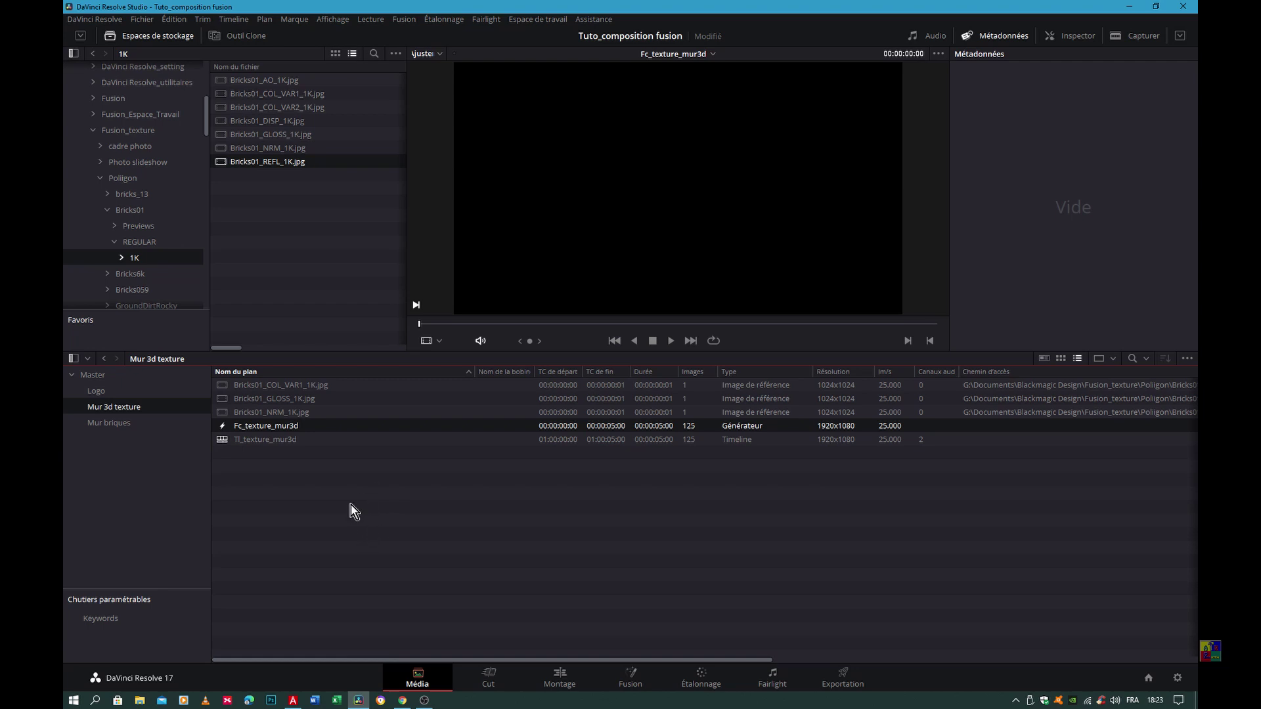
right_click(354, 501)
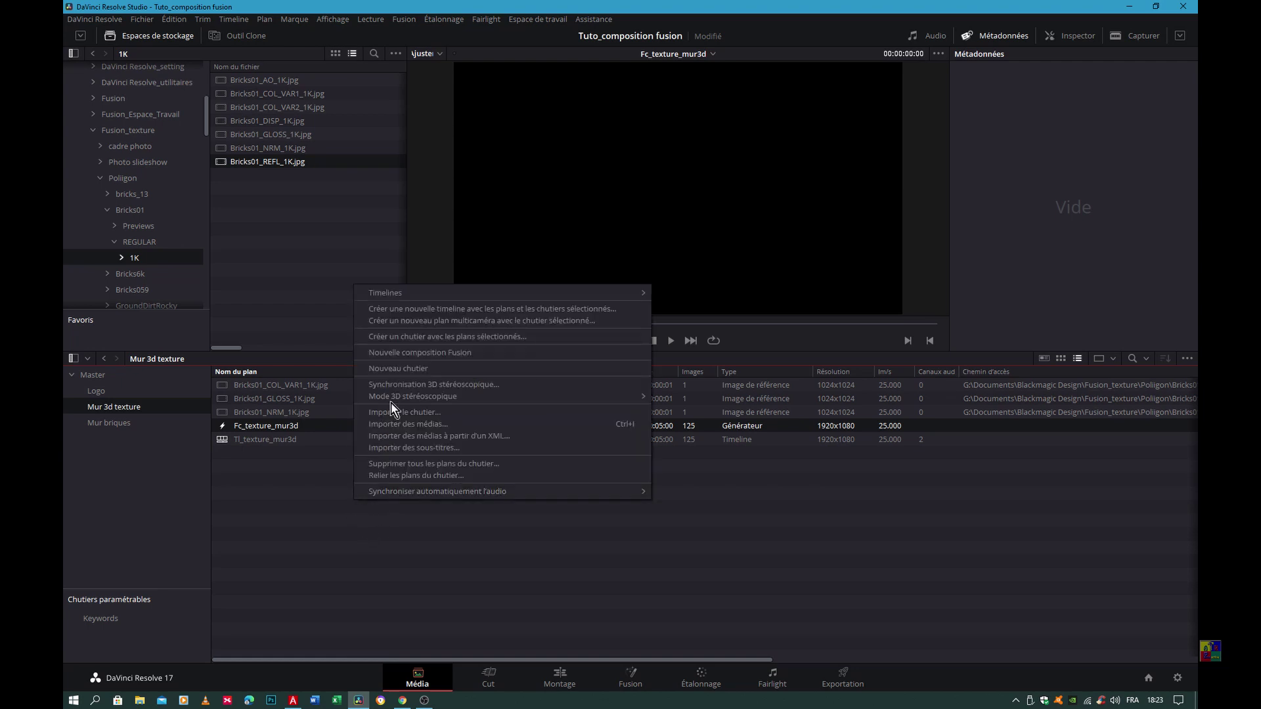
click(406, 353)
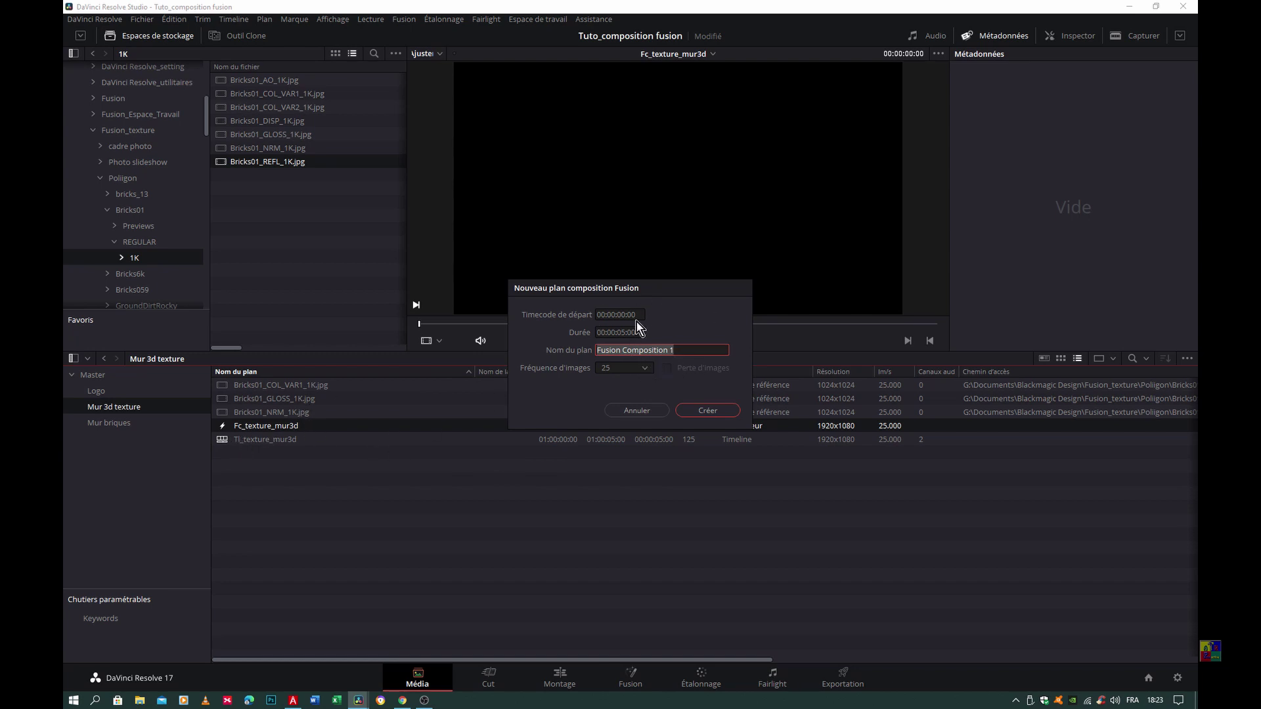
key(Escape)
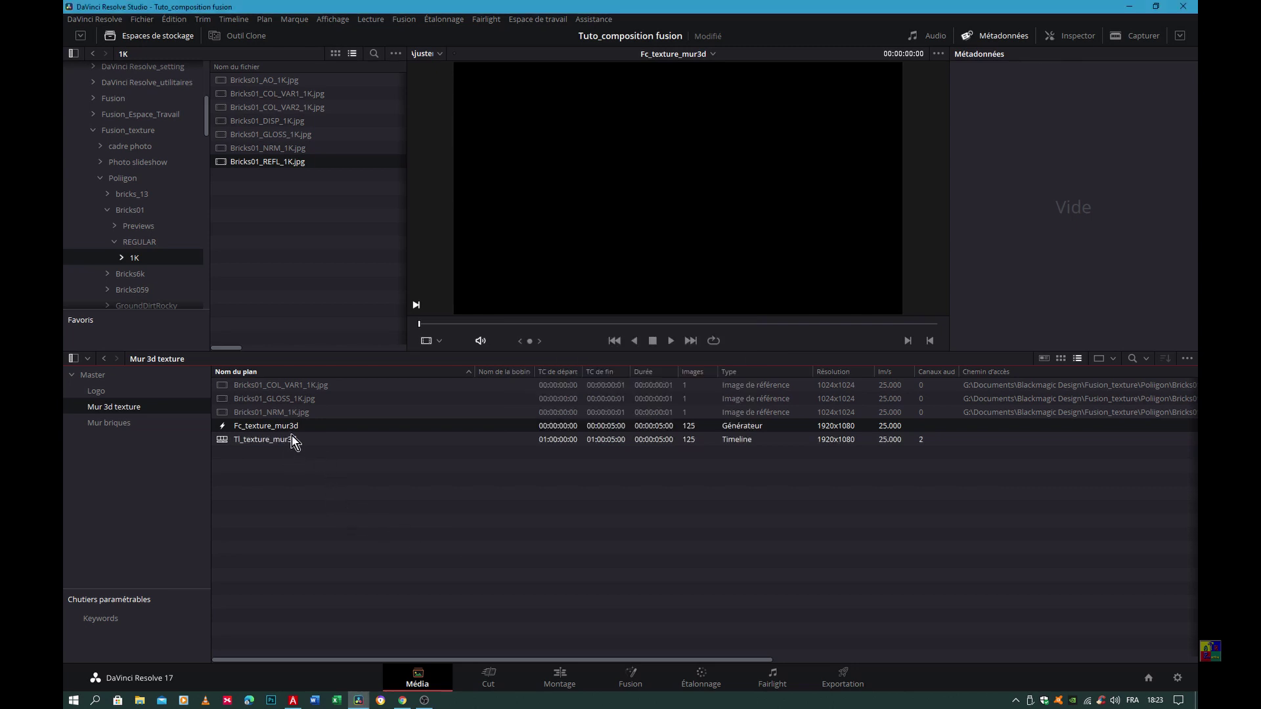
Step: Open the Tl_texture_mur3d timeline for editing
right_click(286, 427)
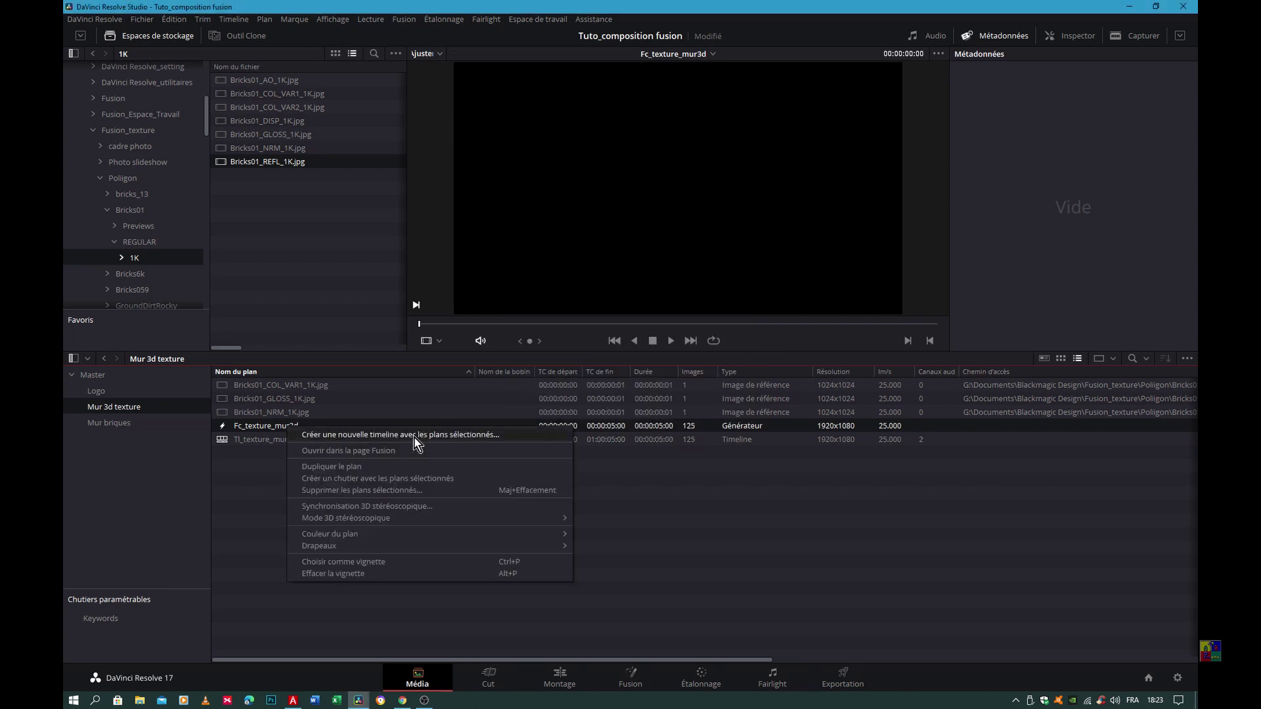
click(245, 436)
click(266, 440)
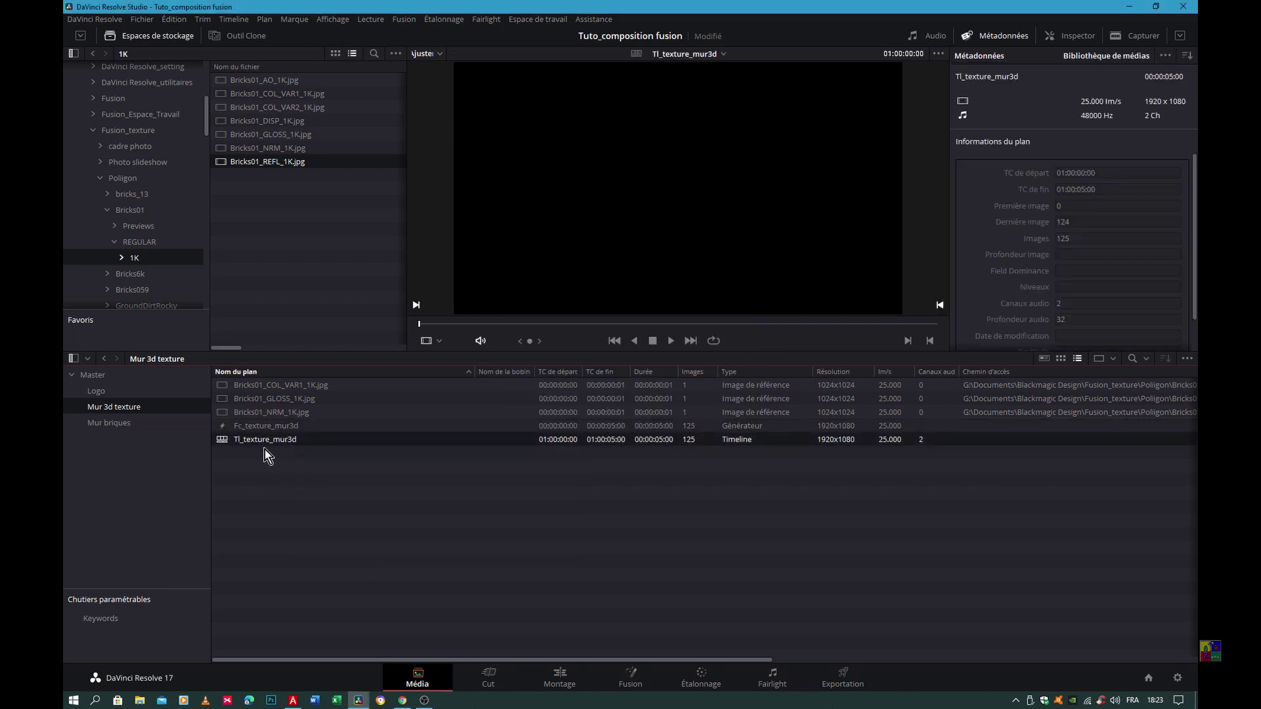
double_click(231, 438)
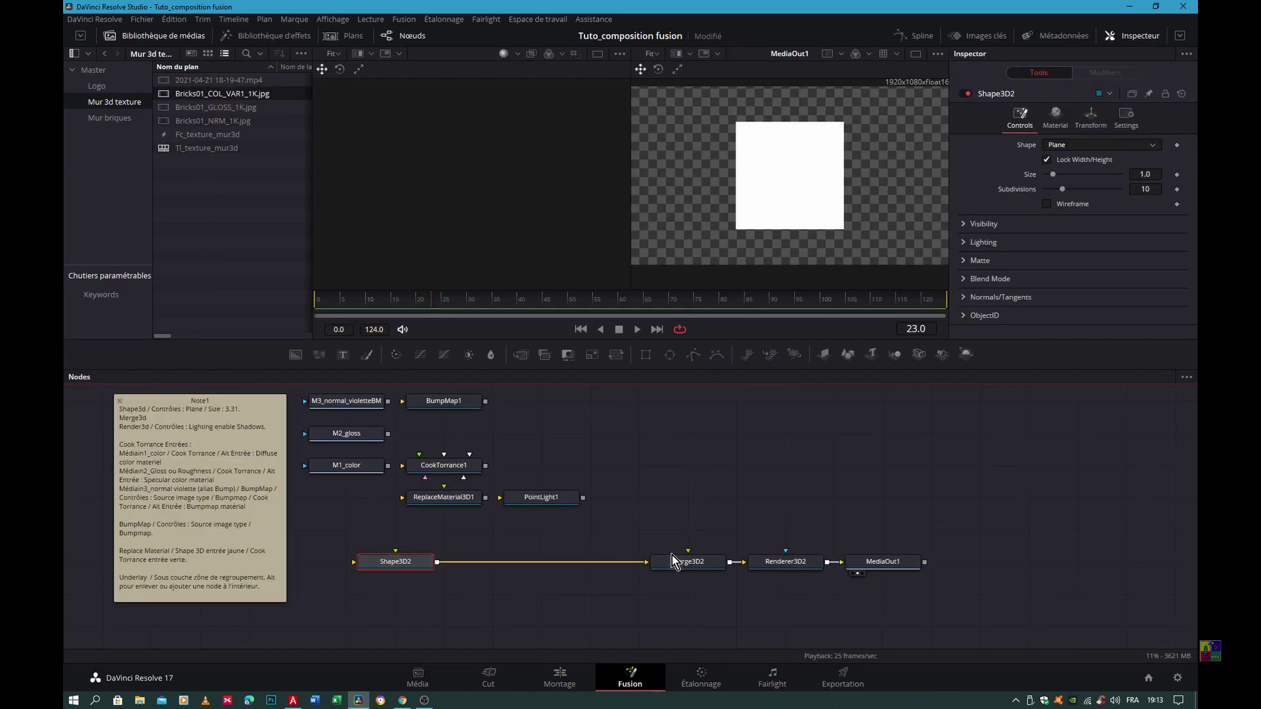
Step: Show Shape3D2 in the 3D viewer and try Cube, Cylinder and Sphere before keeping Plane
click(779, 570)
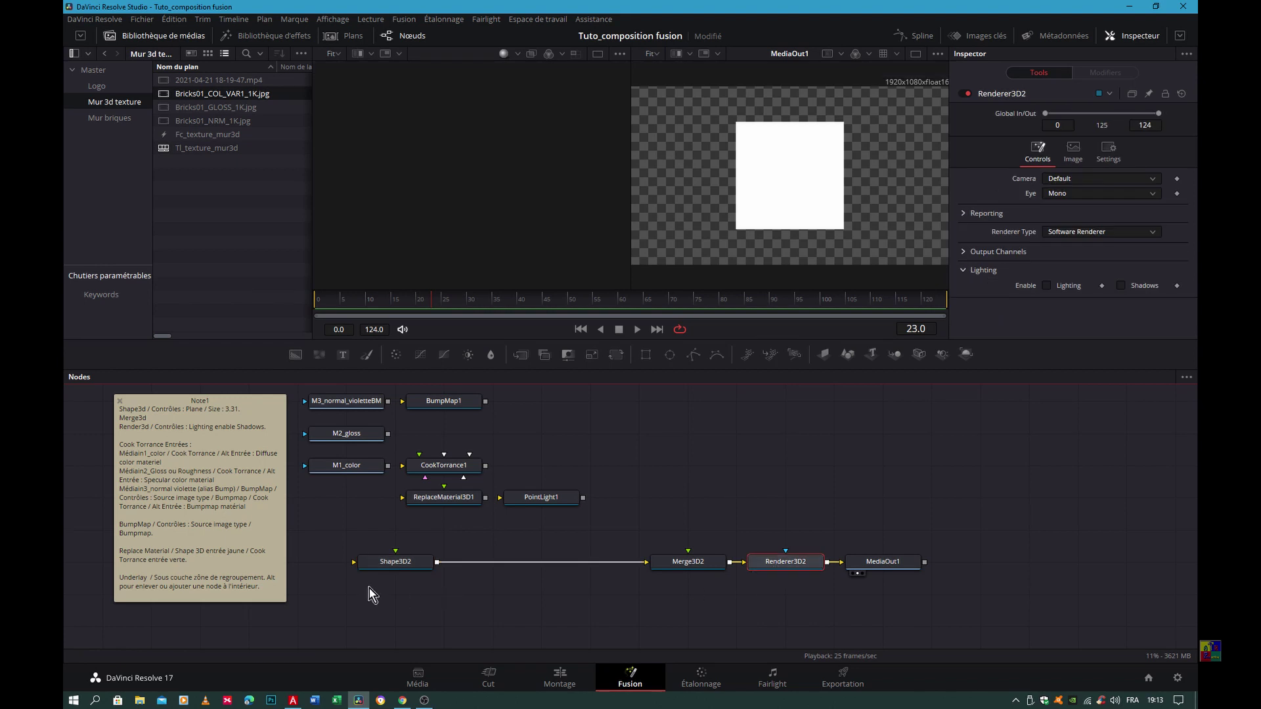
click(396, 570)
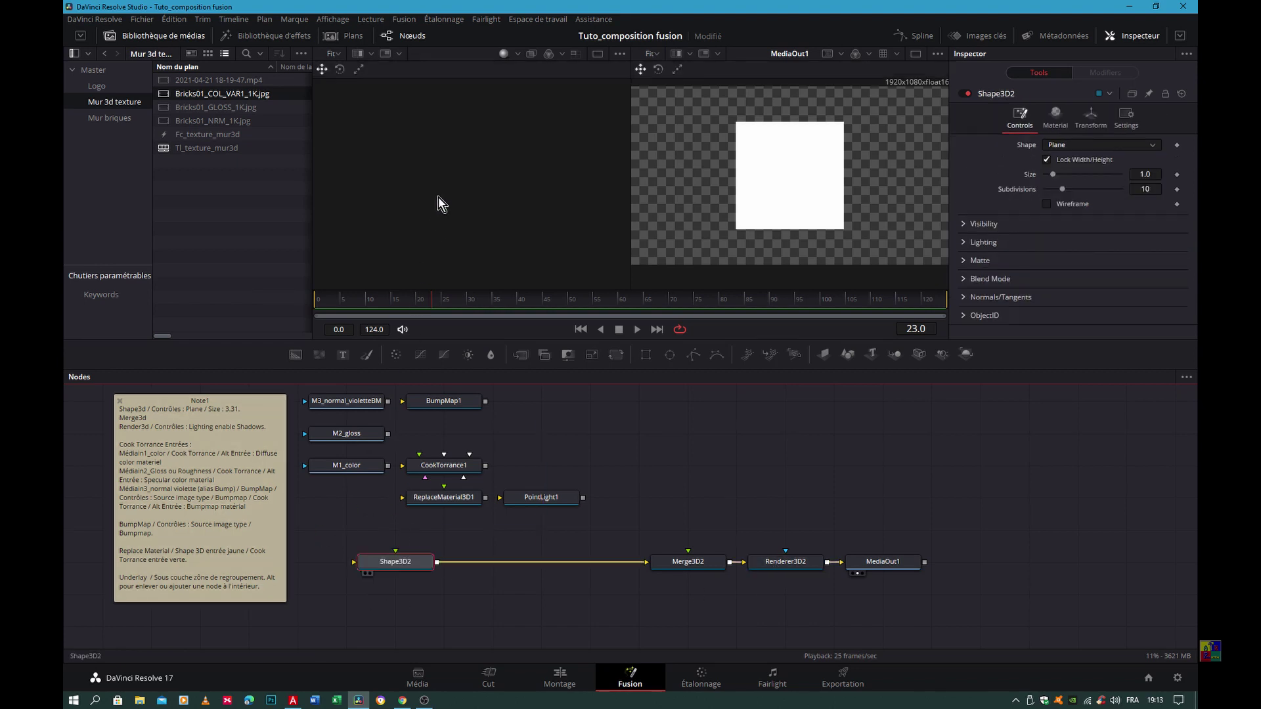
drag(391, 562, 435, 211)
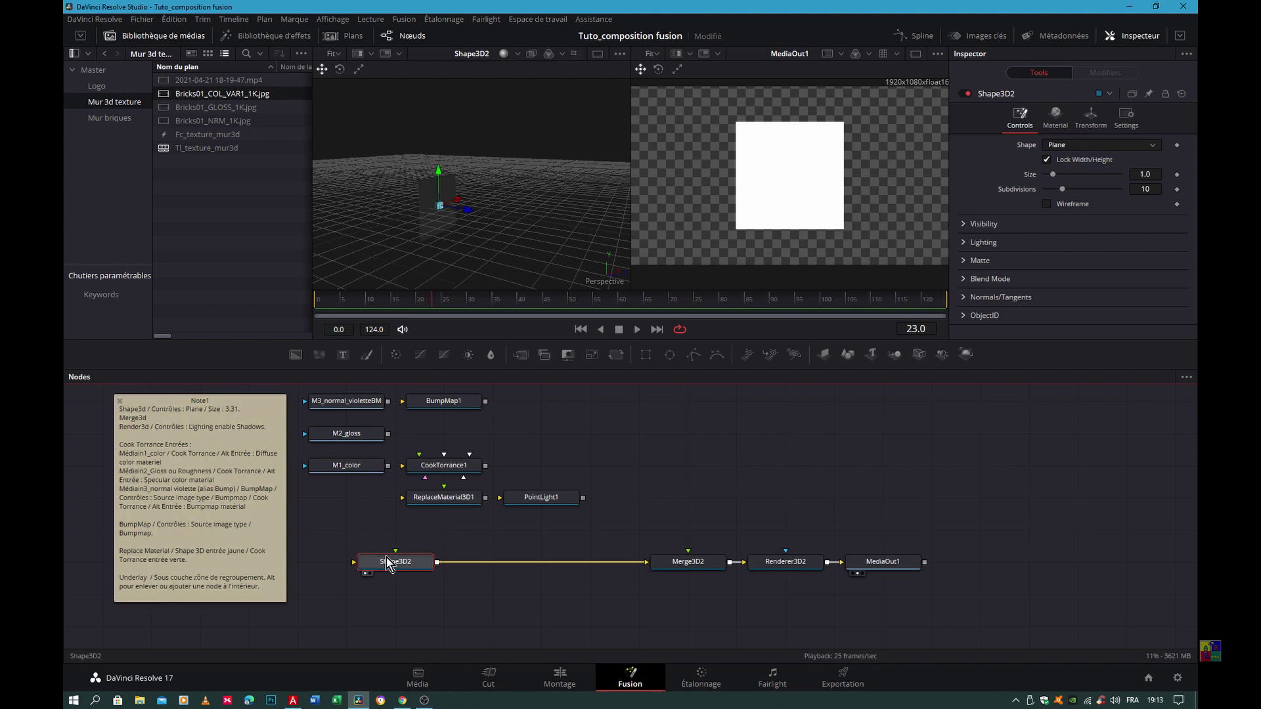
click(1073, 145)
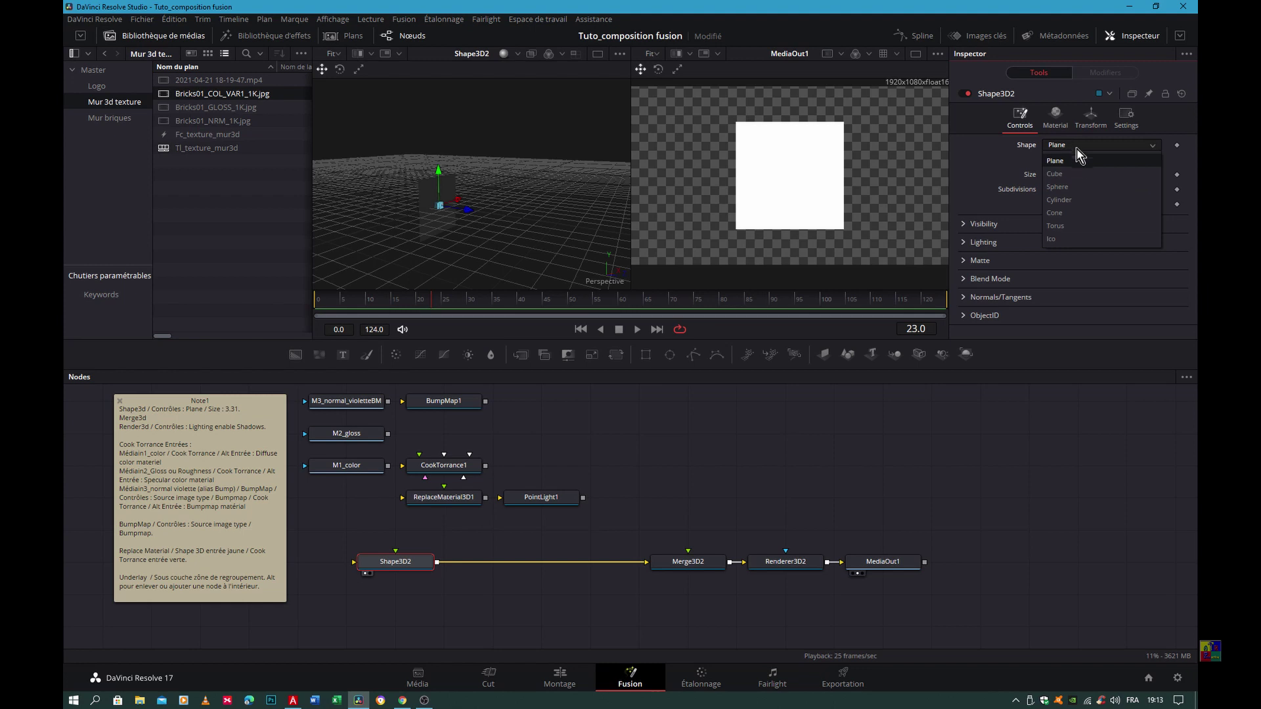
click(1054, 174)
click(1073, 145)
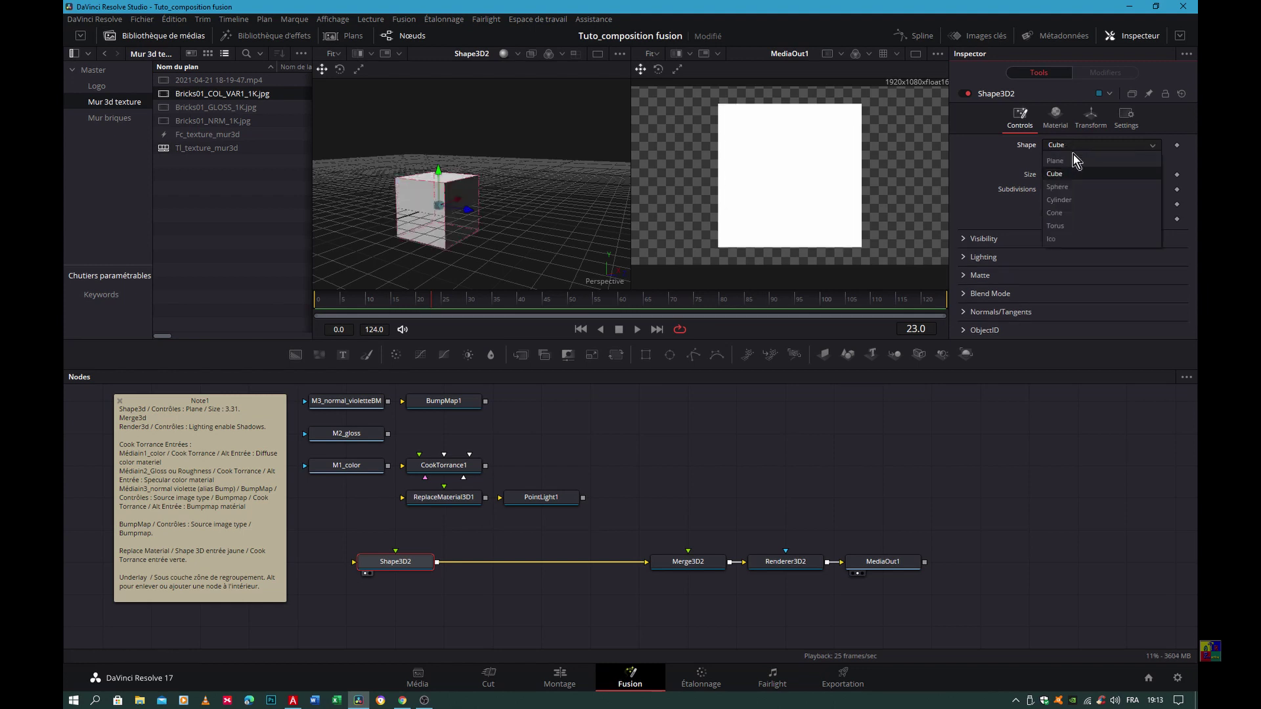
click(1059, 200)
click(1058, 147)
click(1058, 186)
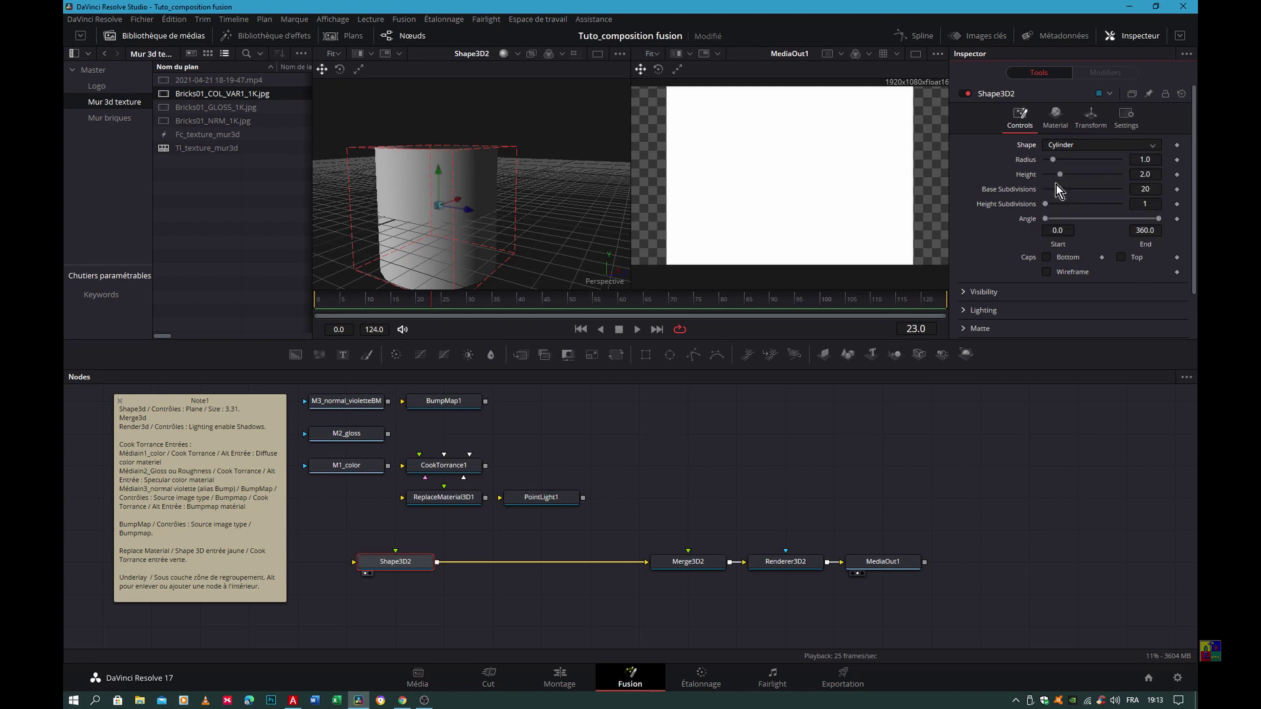
click(1060, 148)
click(1057, 161)
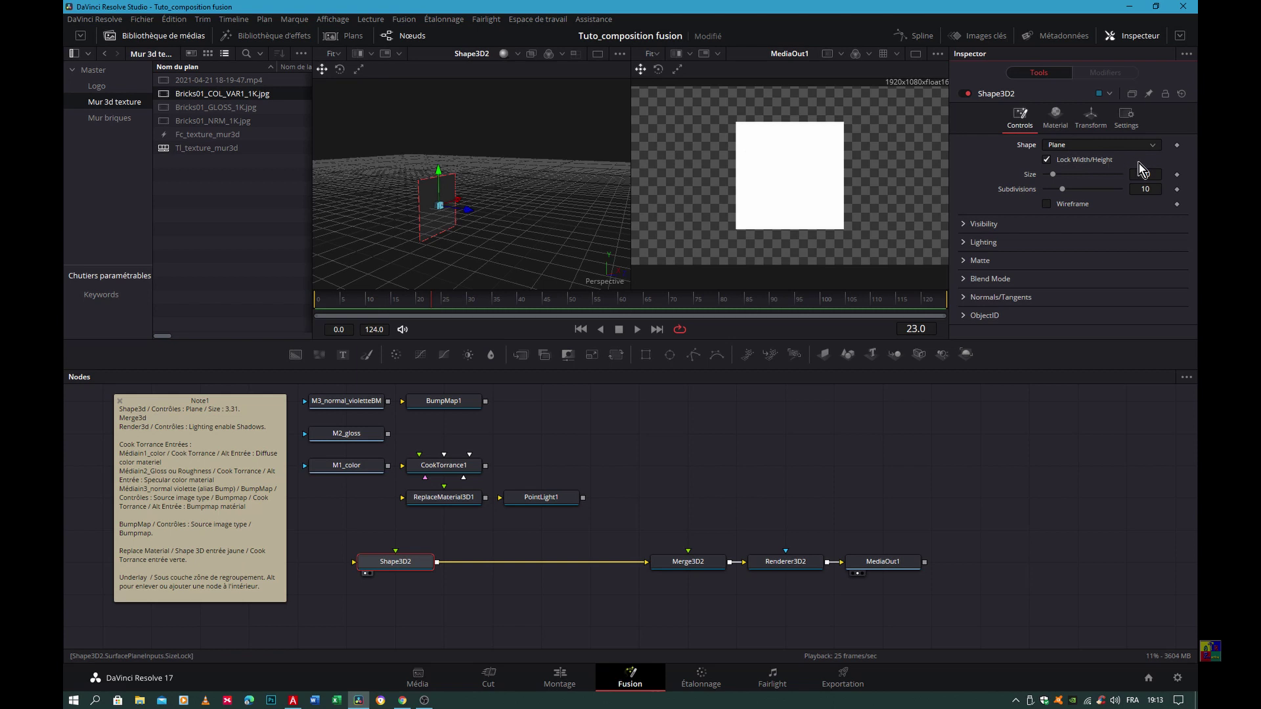
Step: Set the plane's size to 3.31
text(3)
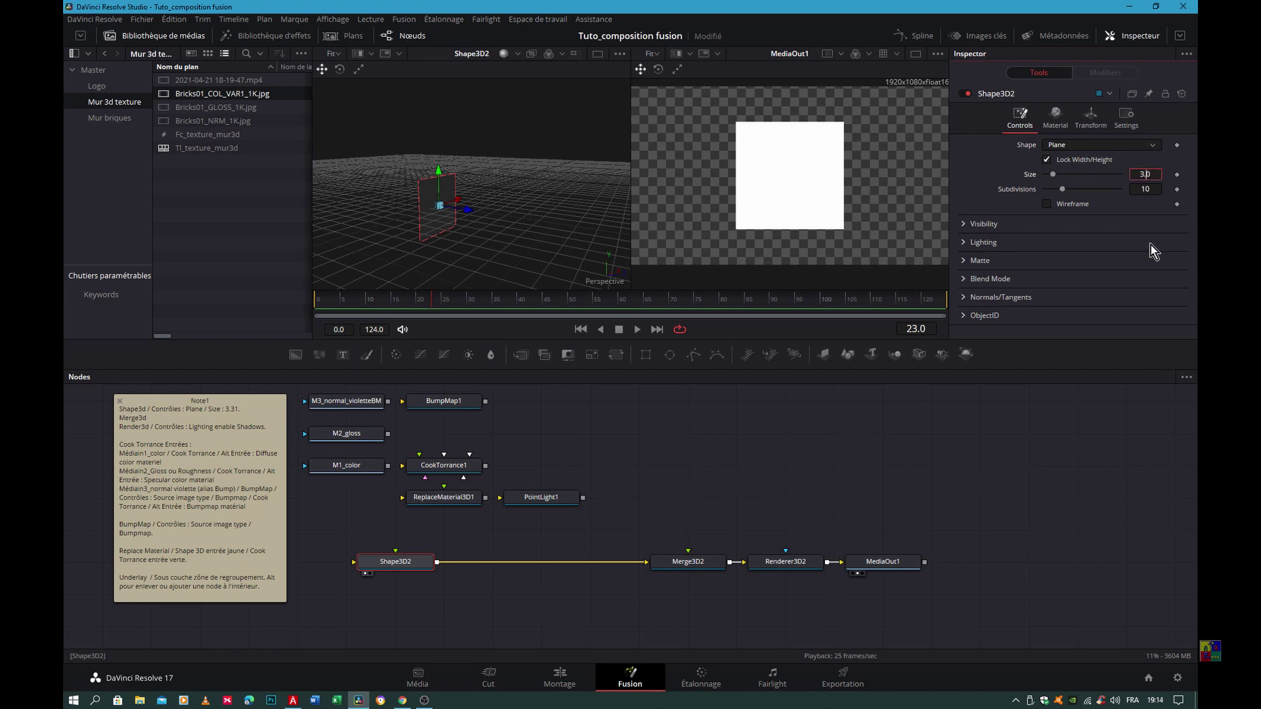
text(.31)
key(Tab)
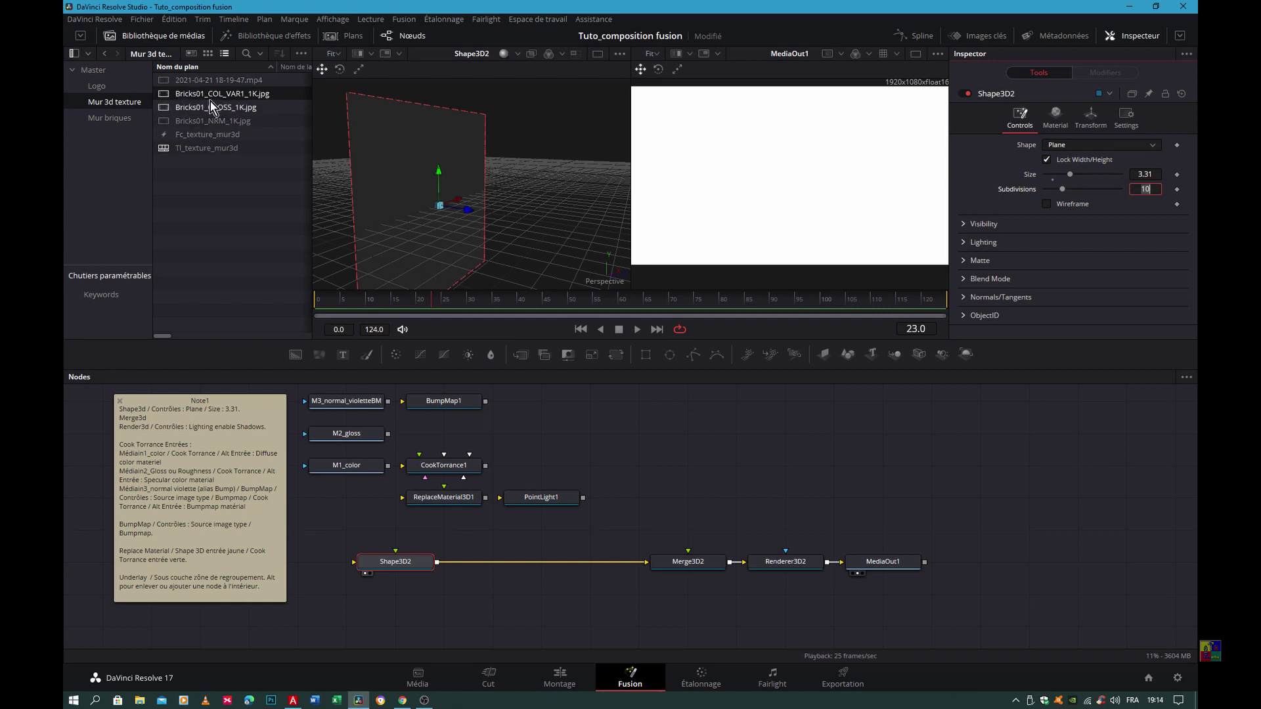
click(171, 95)
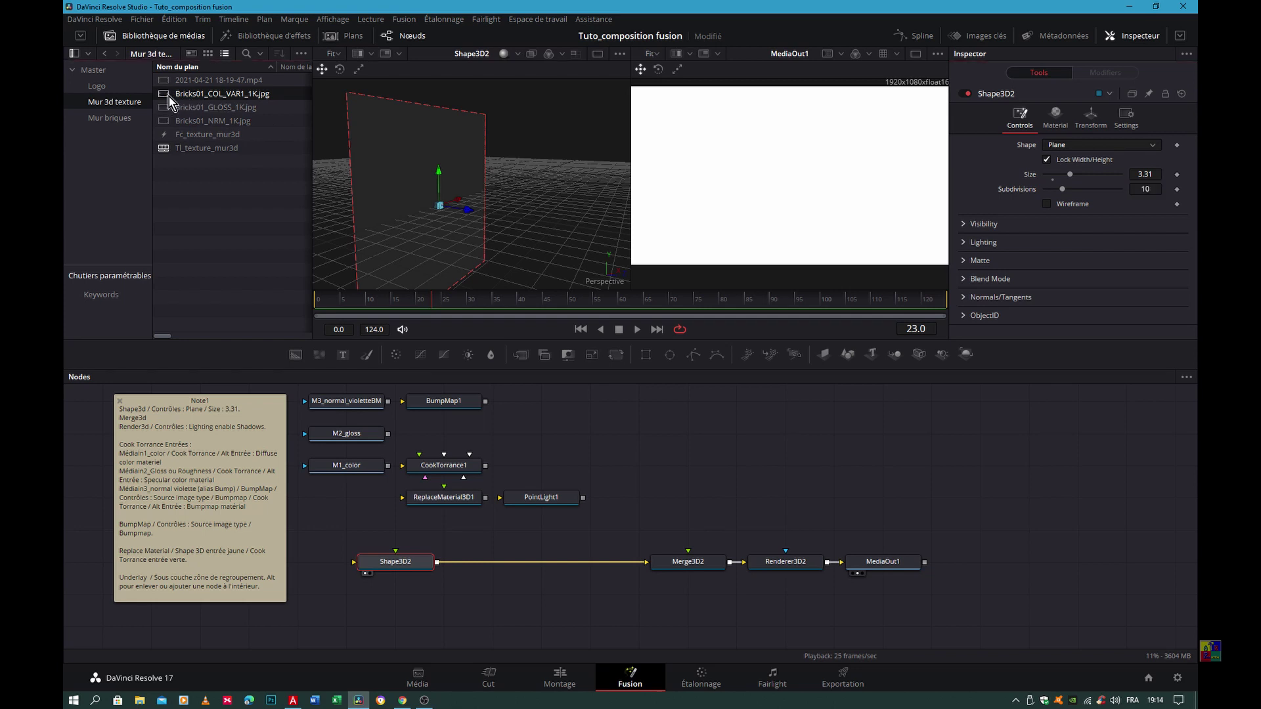
Step: Add Bricks01_COL_VAR1_1K.jpg to the node graph and rename its node M1_color
mouse_move(163, 103)
mouse_down()
mouse_move(579, 435)
mouse_move(501, 175)
mouse_up()
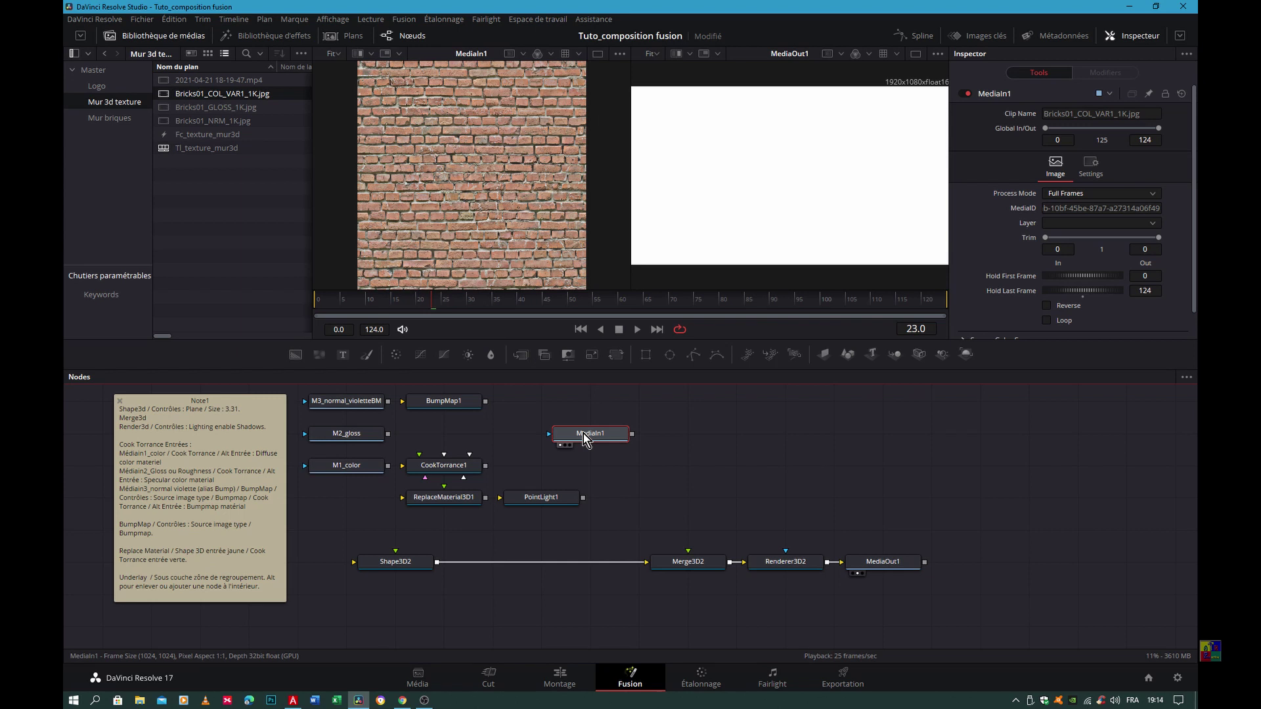
click(346, 471)
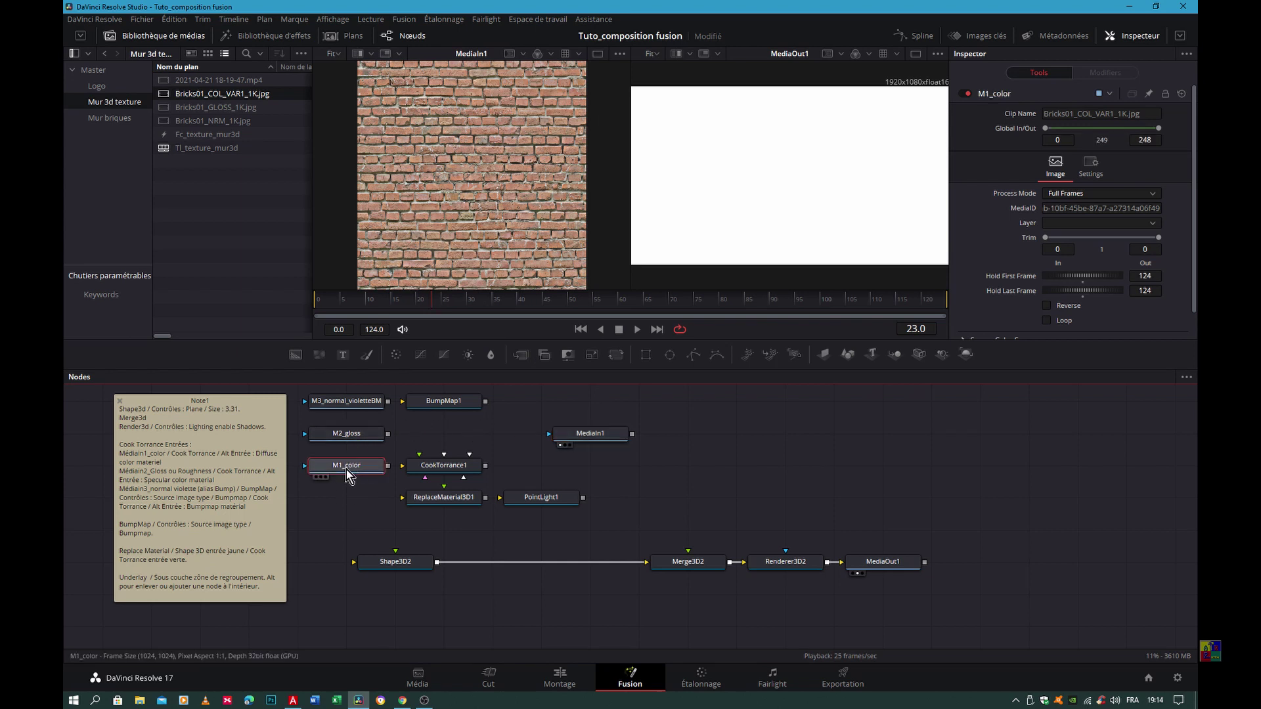
click(588, 434)
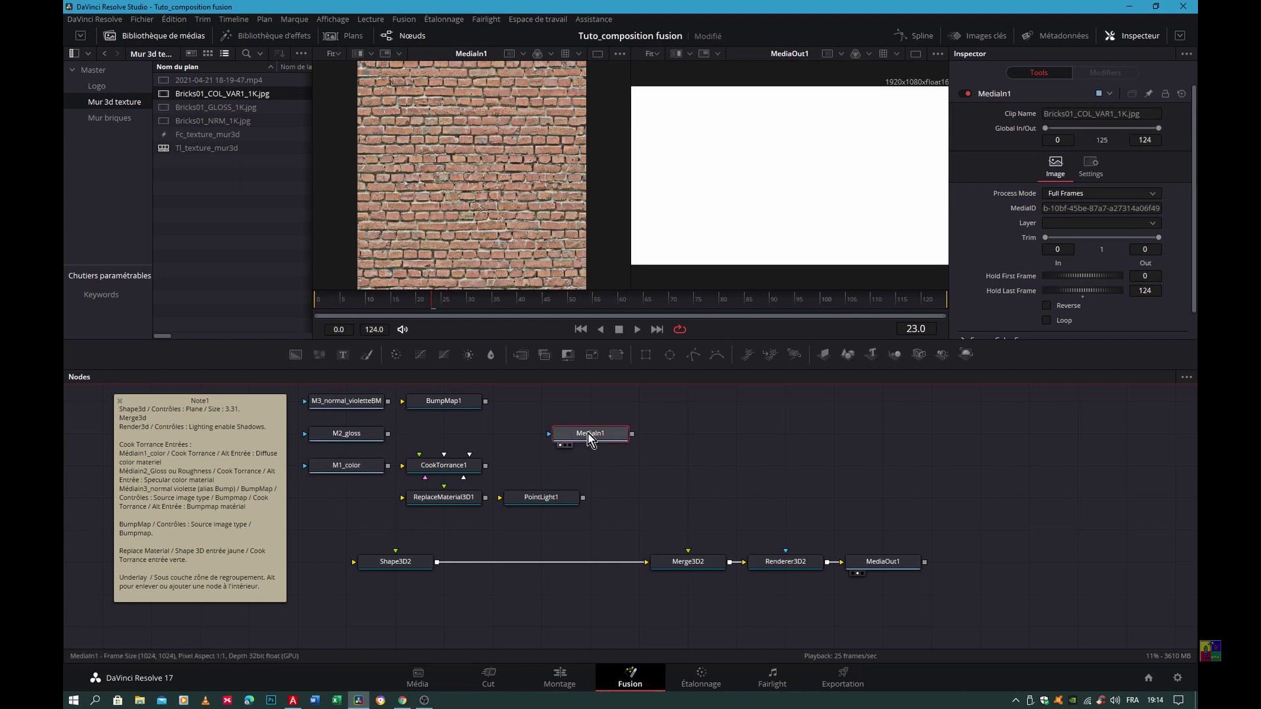
key(F2)
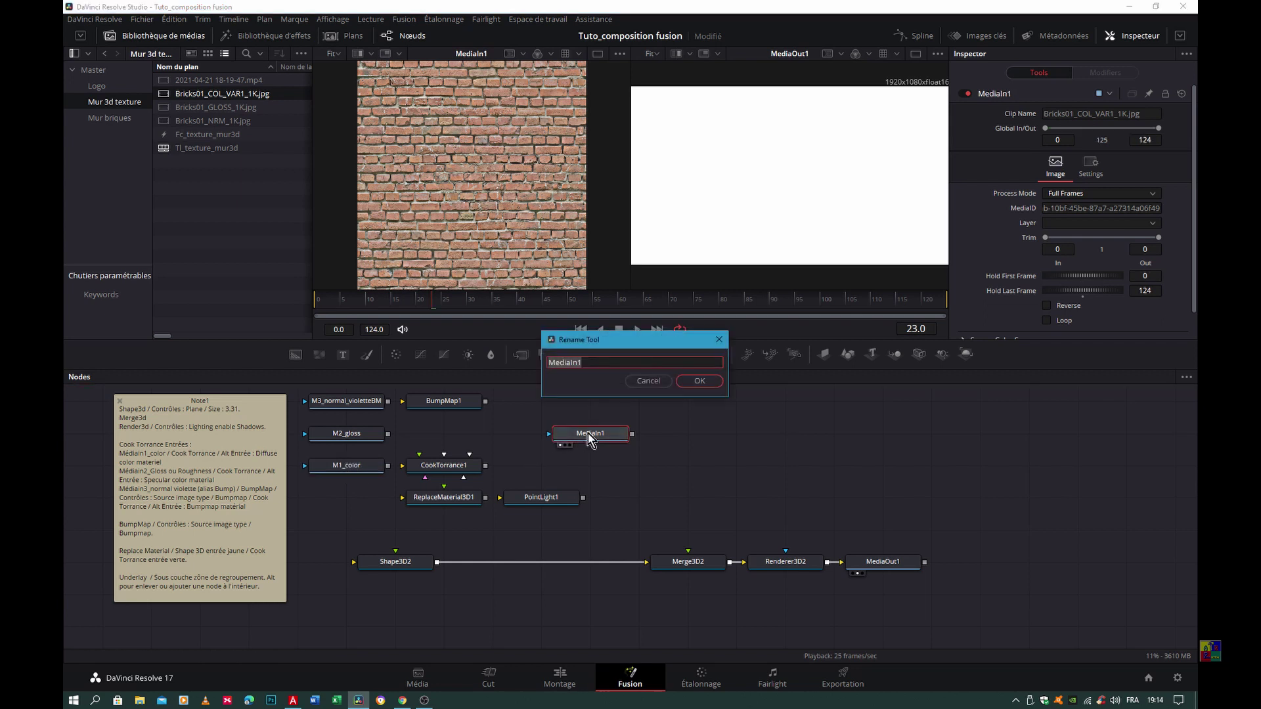
text(M1_)
text(color)
key(Return)
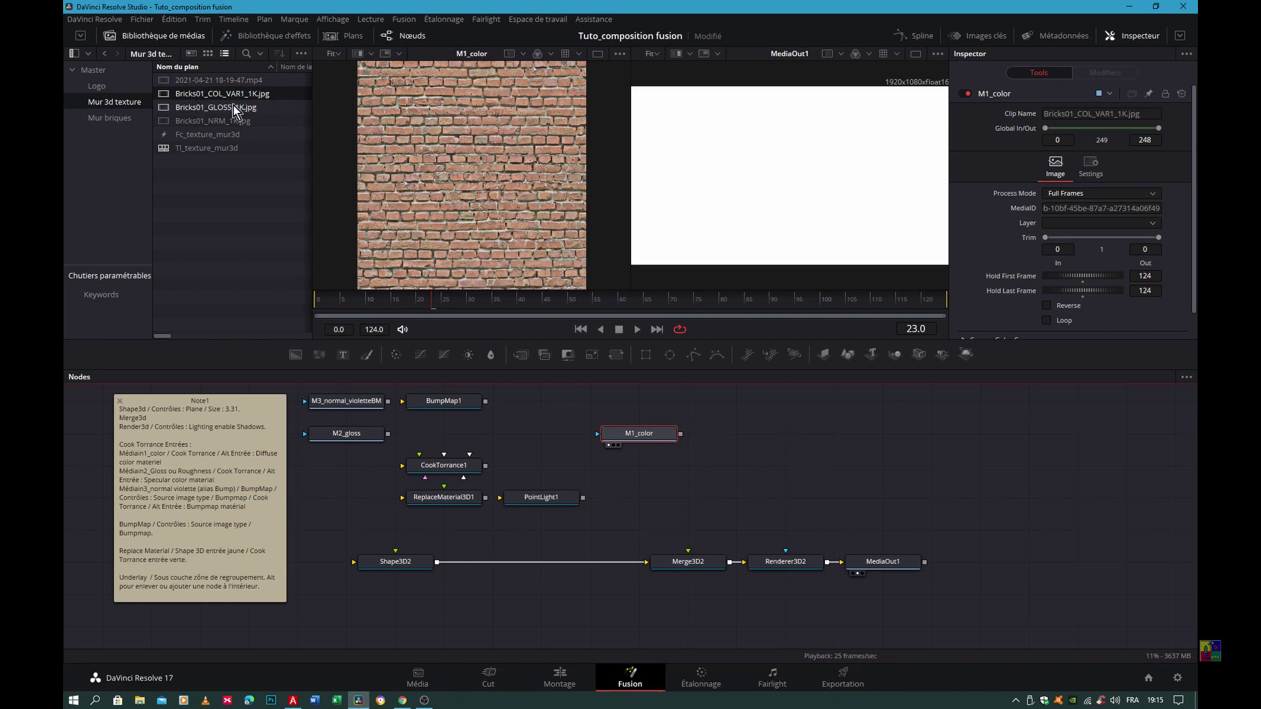
Step: Add the gloss texture as node M2_gloss, then drop Bricks01_NRM_1K.jpg into the graph
click(215, 105)
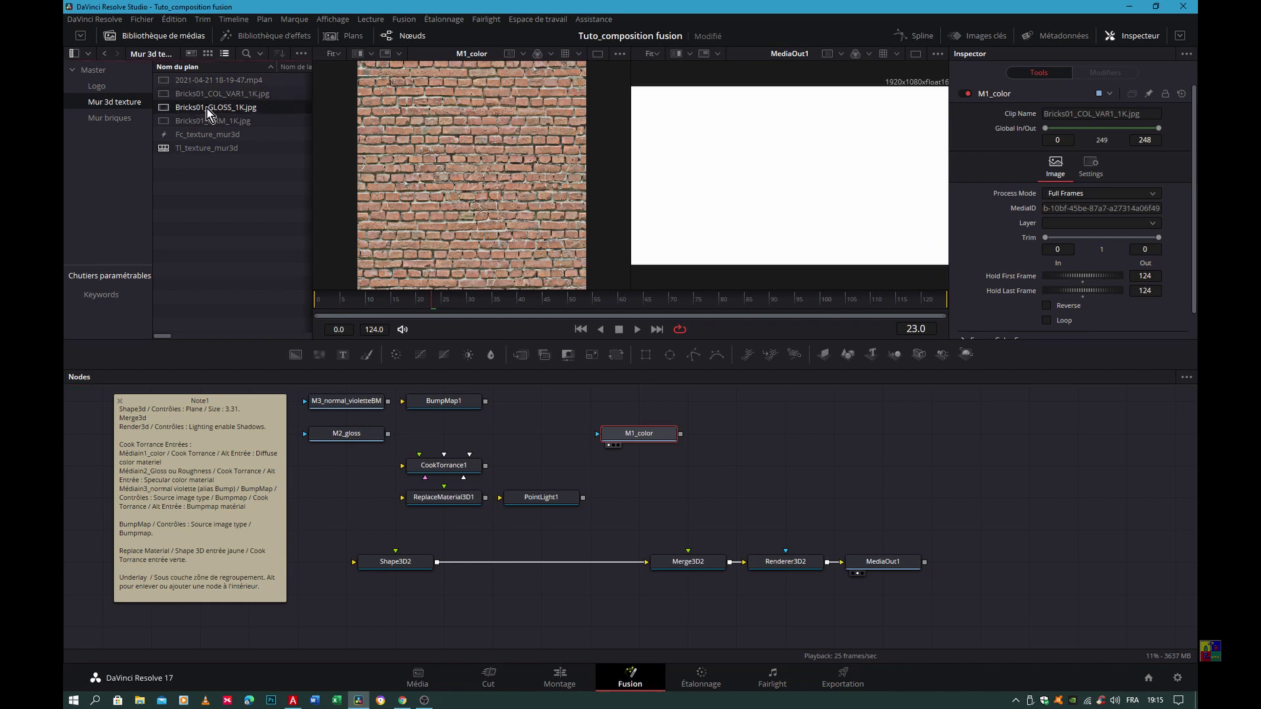
mouse_move(198, 109)
mouse_down()
mouse_move(734, 436)
mouse_move(524, 192)
mouse_up()
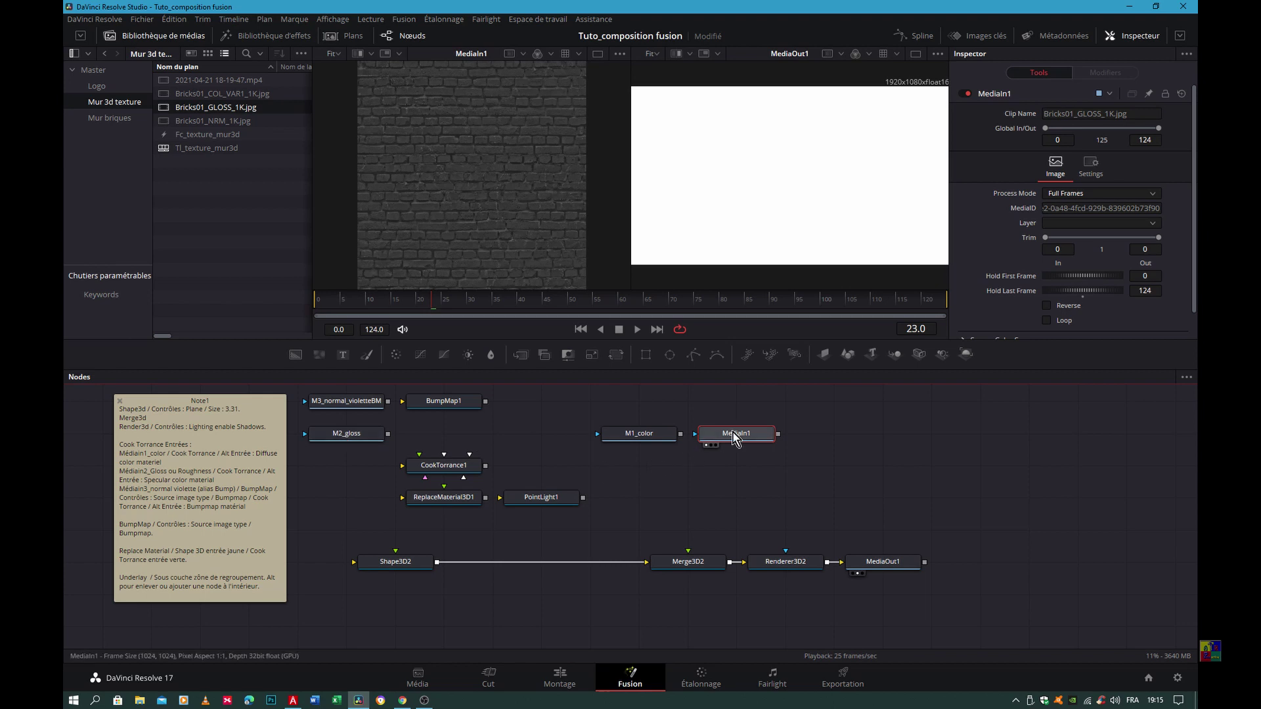
key(F2)
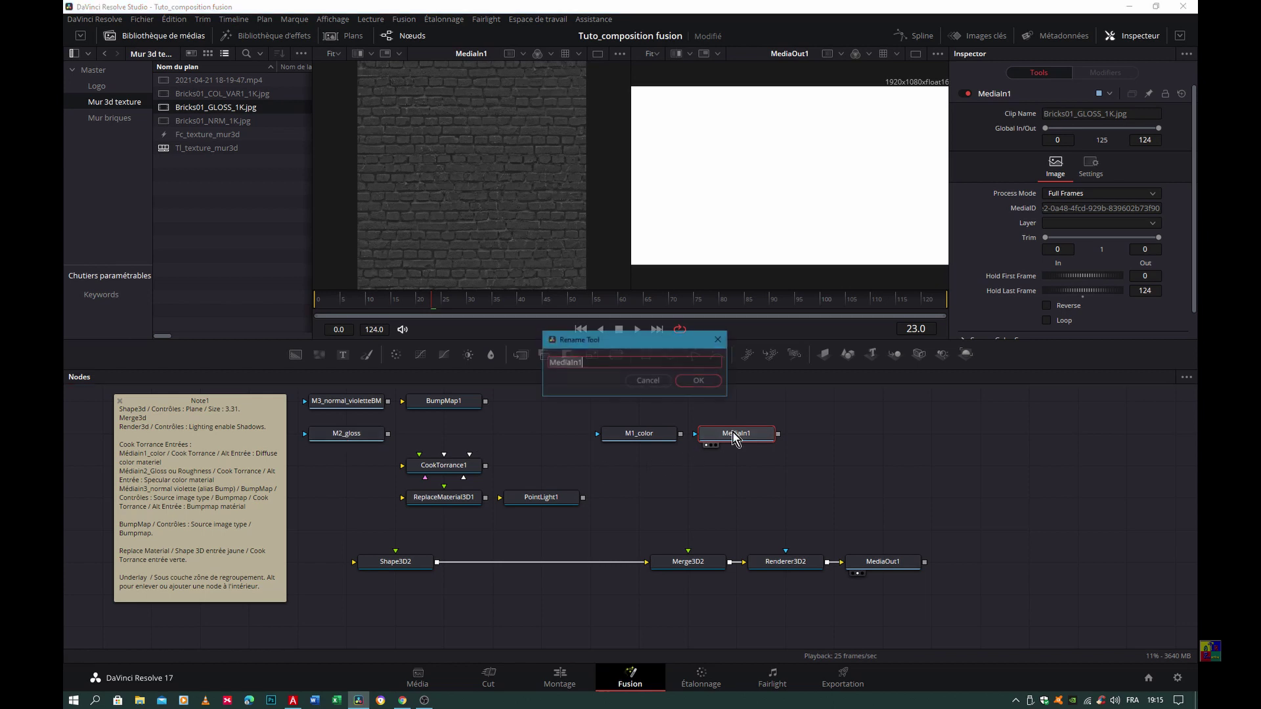
text(M2_g)
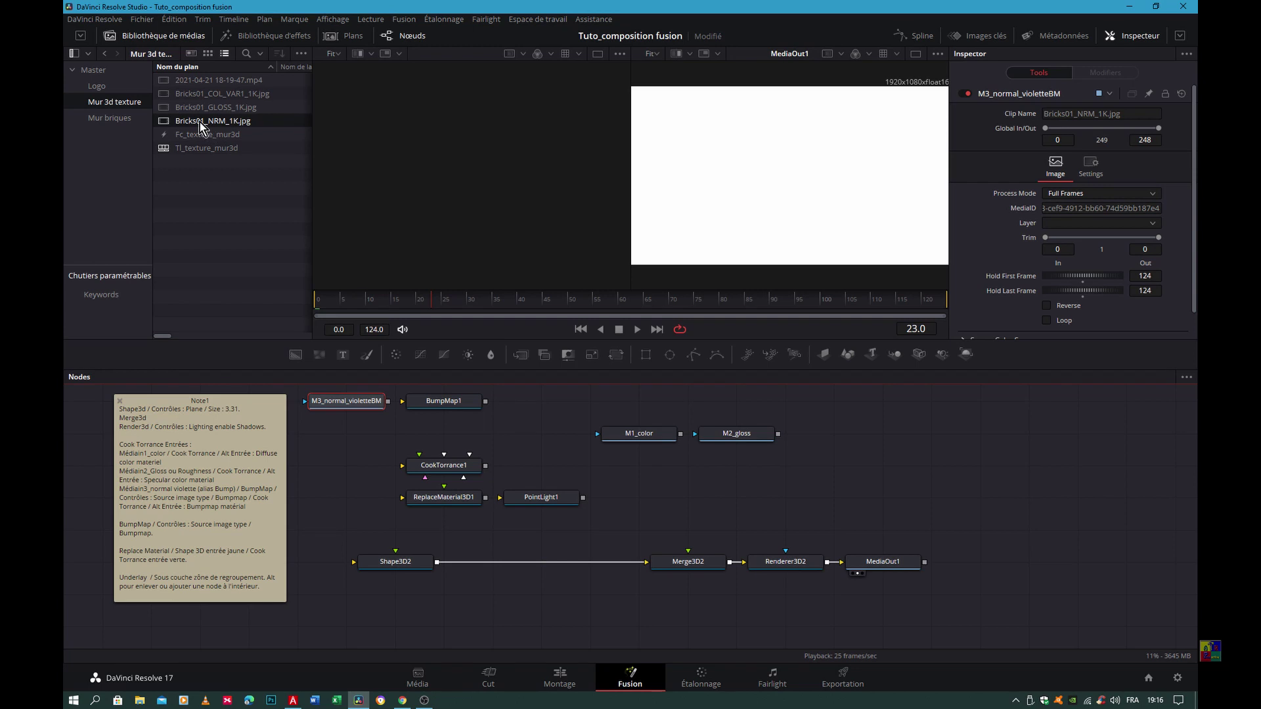
mouse_move(225, 126)
mouse_down()
mouse_move(620, 492)
mouse_move(643, 484)
mouse_move(519, 203)
mouse_up()
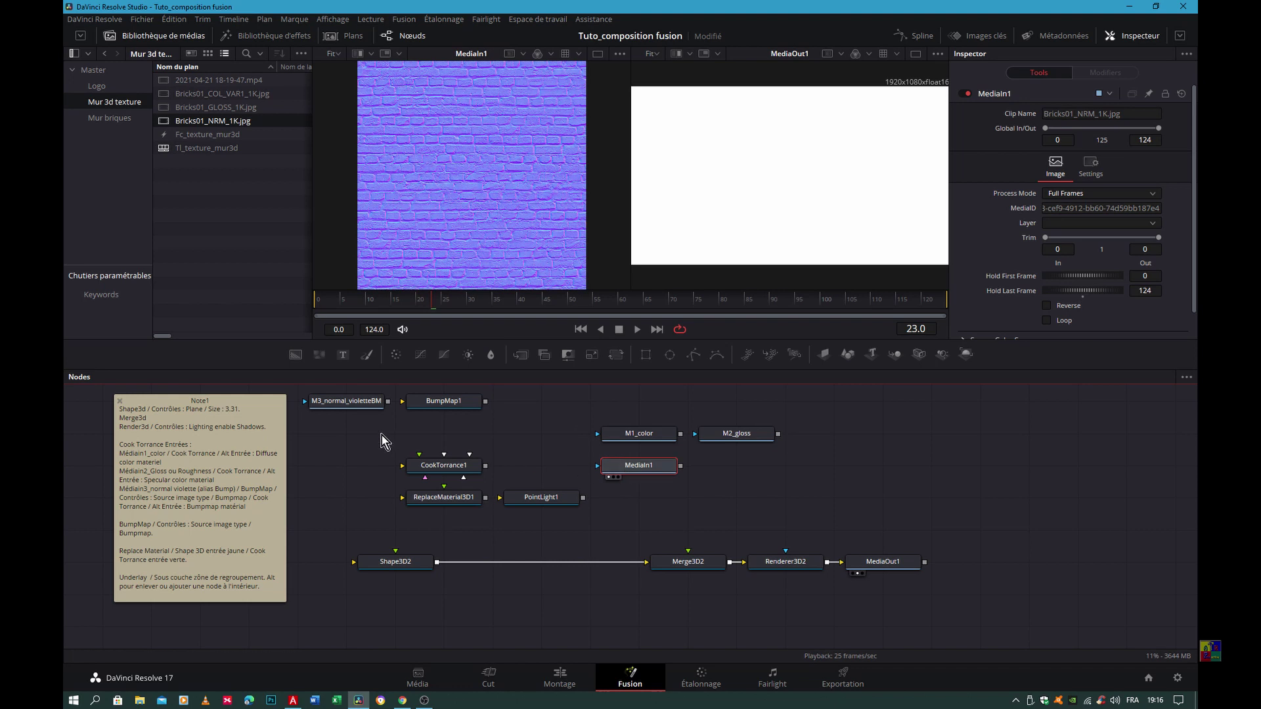
Step: Line up M3_normal_violetteBM and BumpMap1 on the top row, connect them, and view BumpMap1
drag(326, 408, 619, 409)
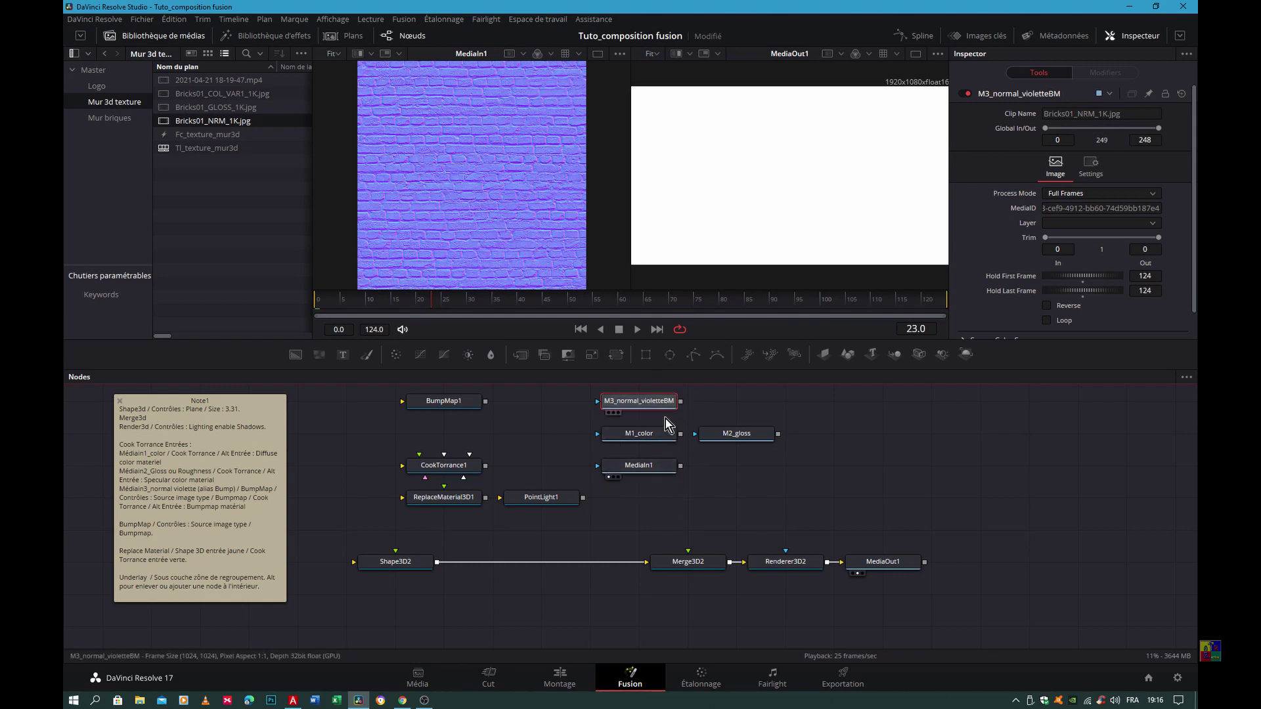
click(654, 474)
drag(444, 402, 747, 405)
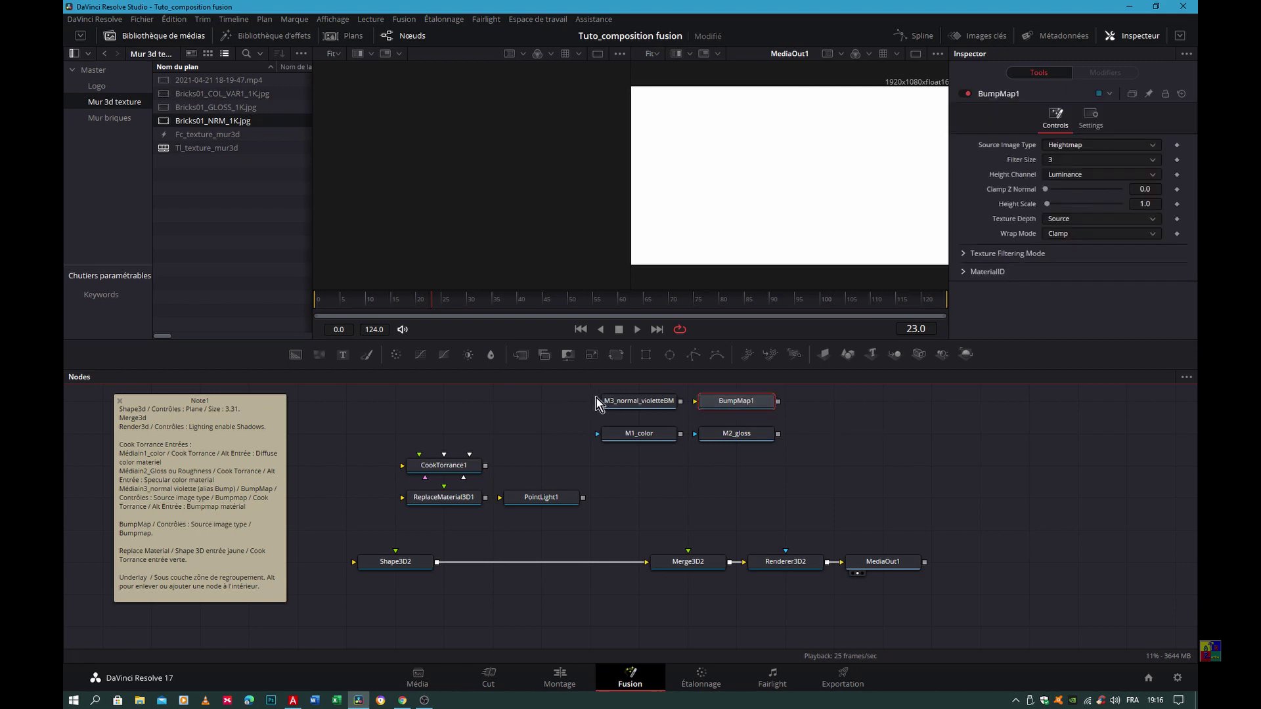
key(1)
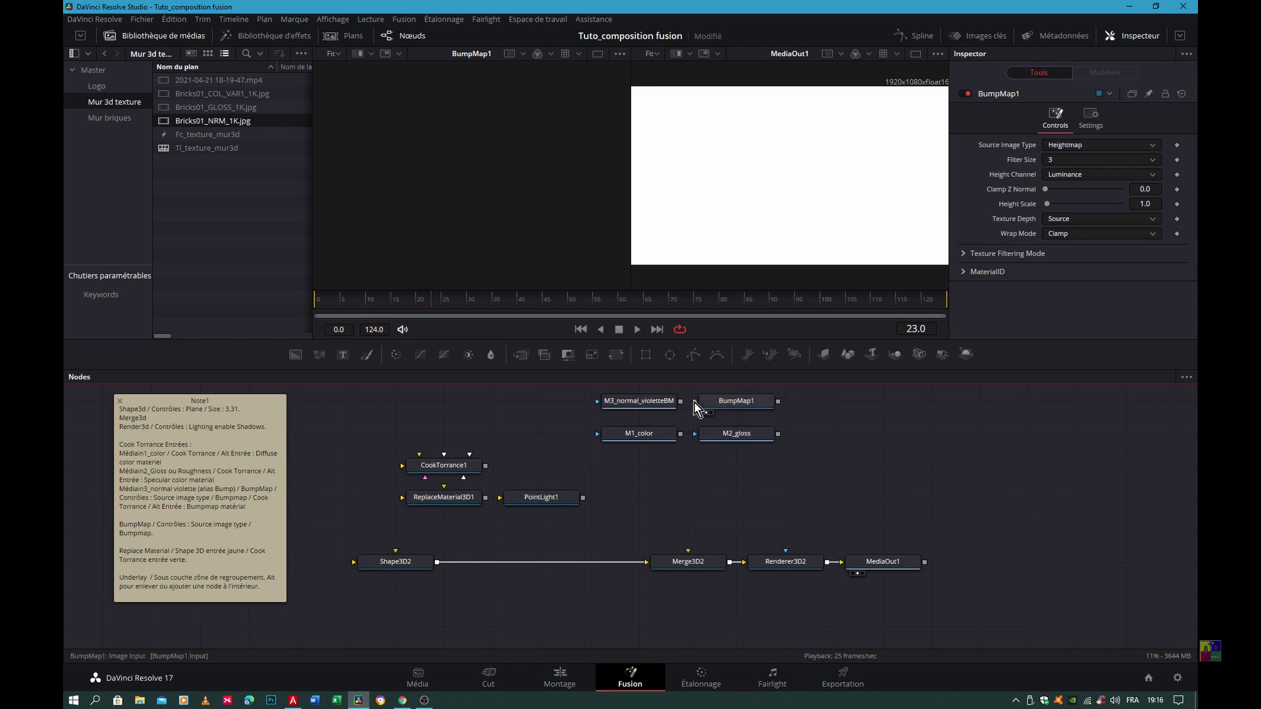
drag(681, 402, 703, 406)
scroll(660, 491, up, 1)
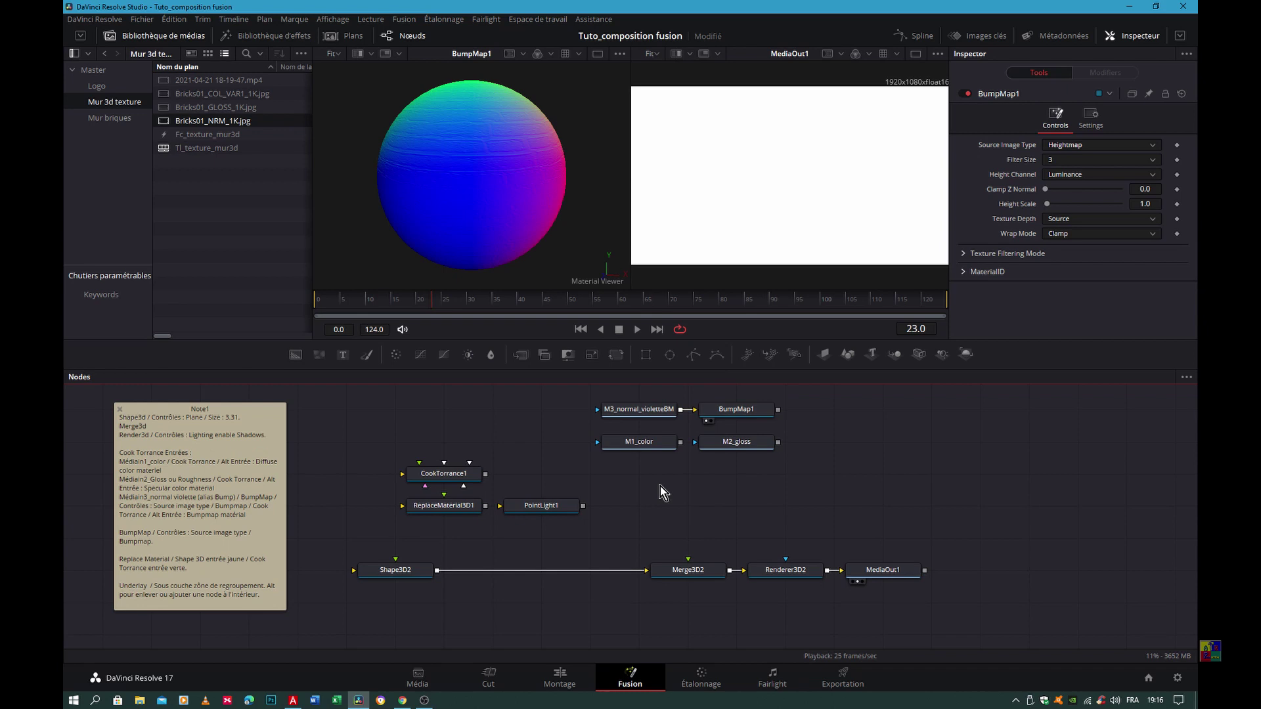
Step: Add a CookTorrance material node via tool search 'cook' and shift M1_color left
key(shift+space)
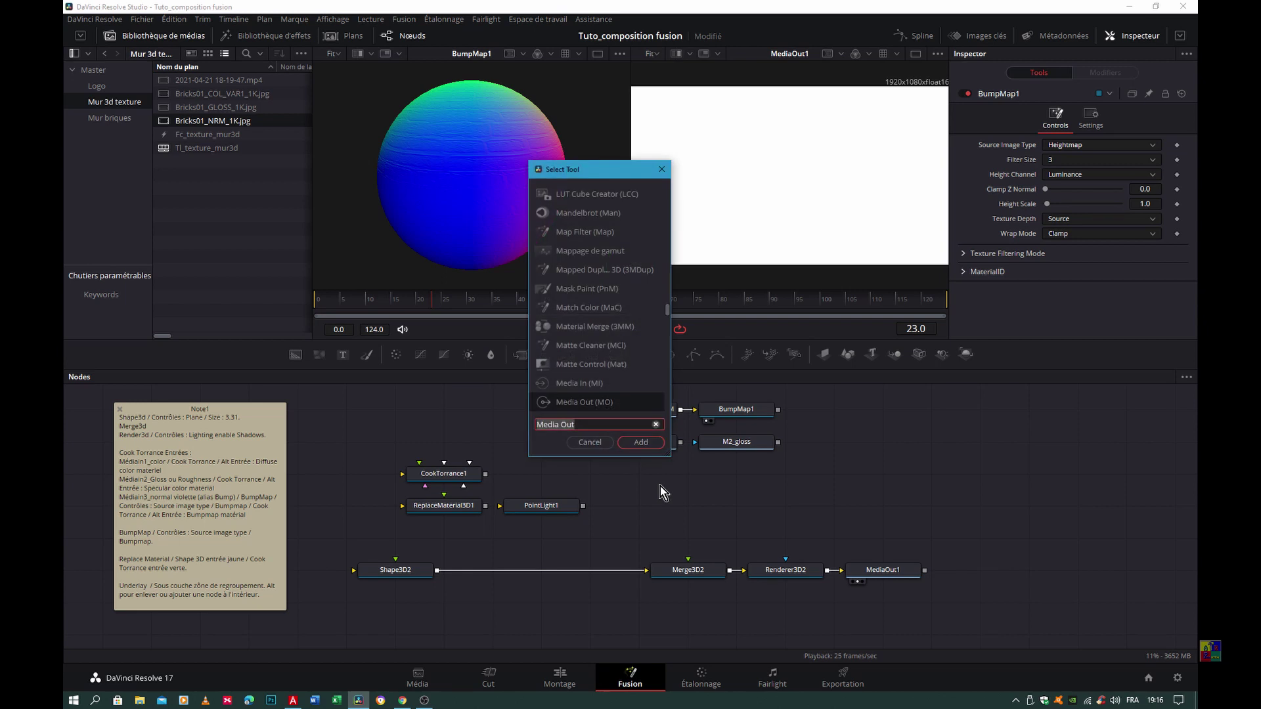
text(cook)
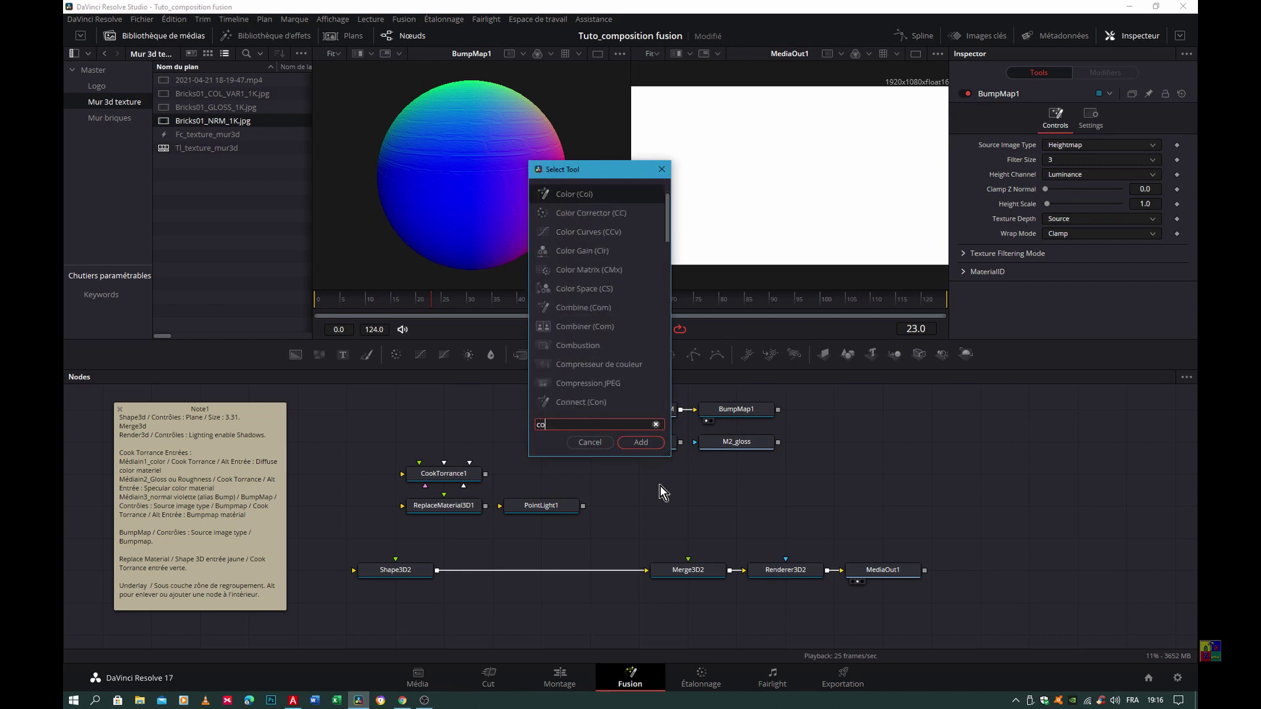
click(578, 194)
click(640, 441)
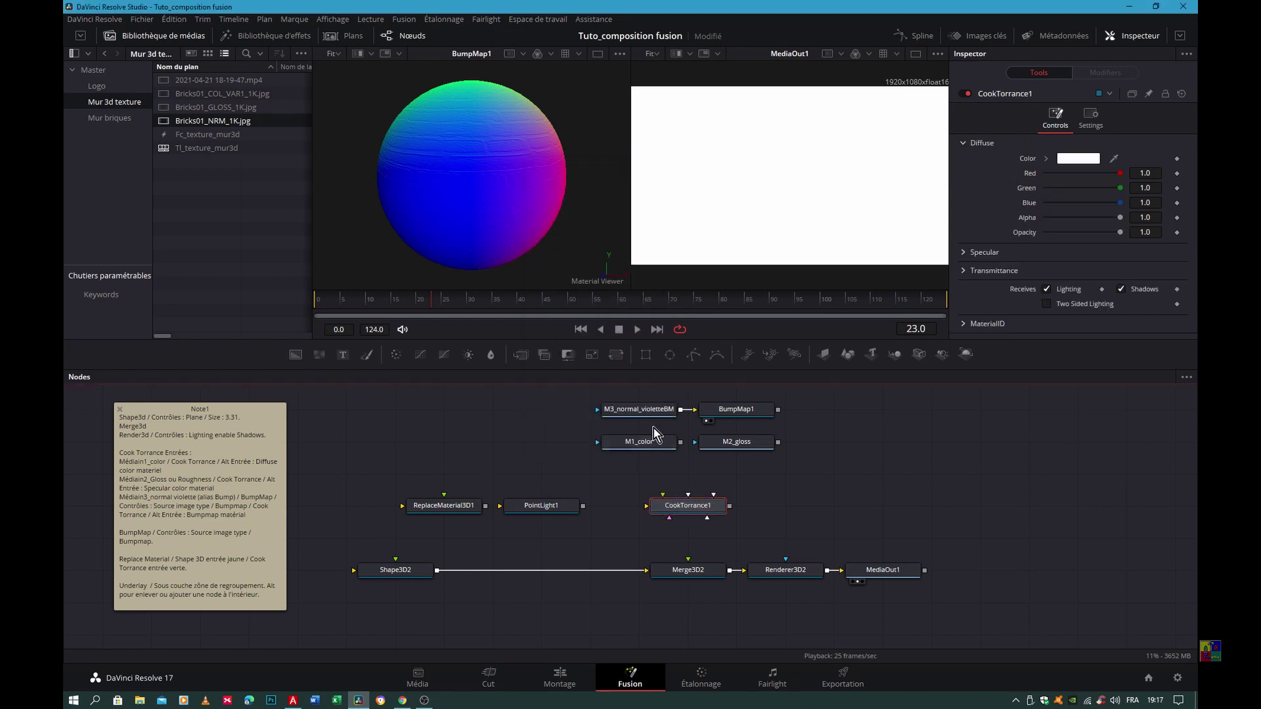
drag(617, 449, 519, 457)
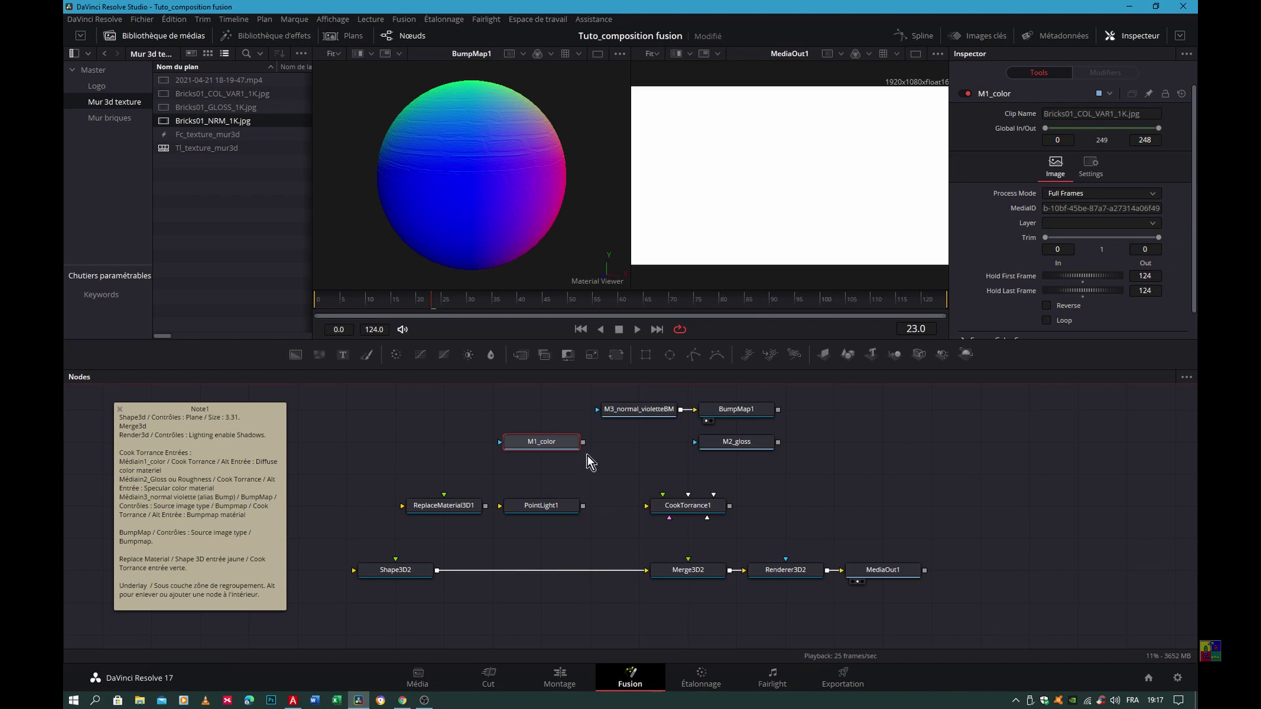
Step: Wire M1_color to diffuse, M2_gloss to specular and BumpMap1 to CookTorrance1's bump map inputs
drag(583, 445, 667, 507)
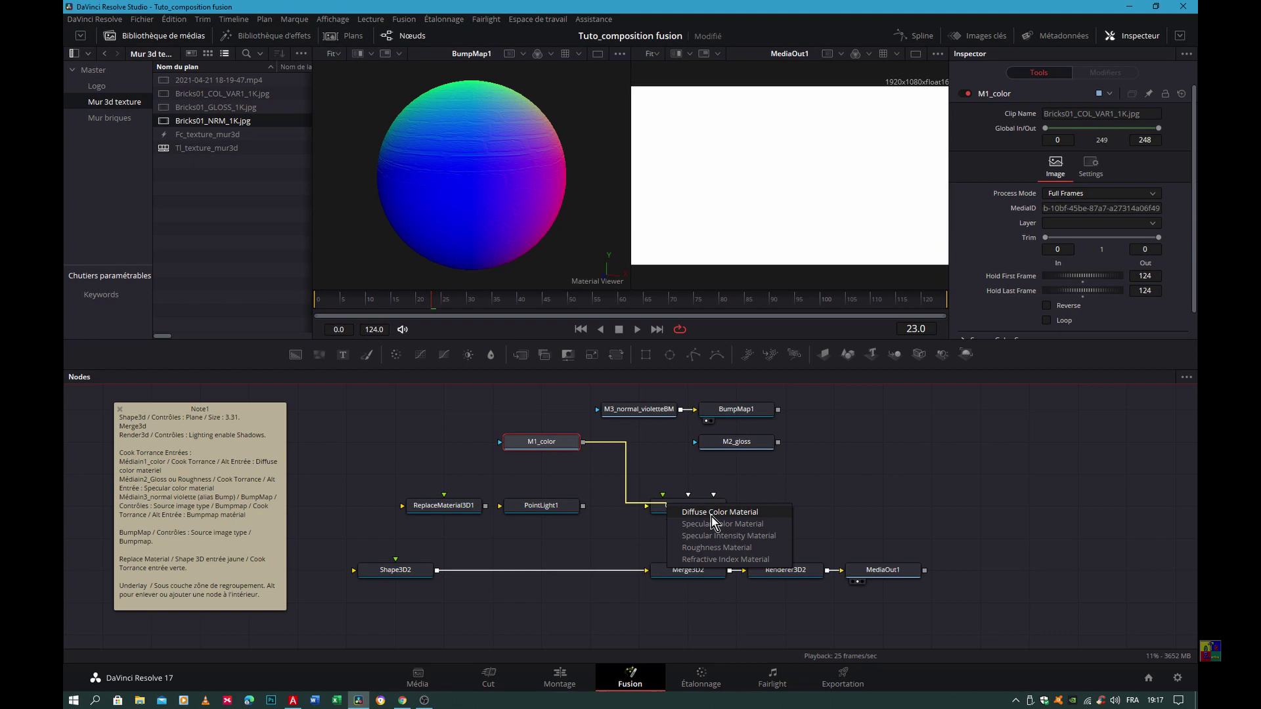
click(713, 513)
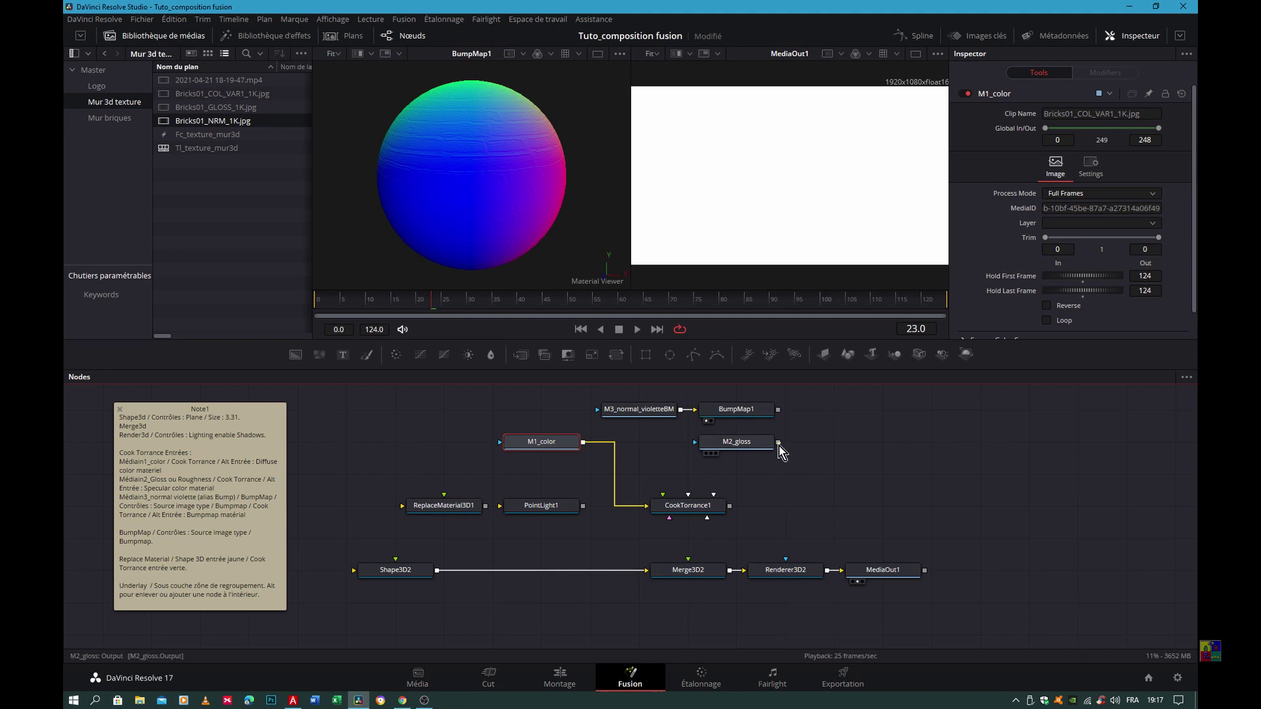
drag(778, 443, 689, 508)
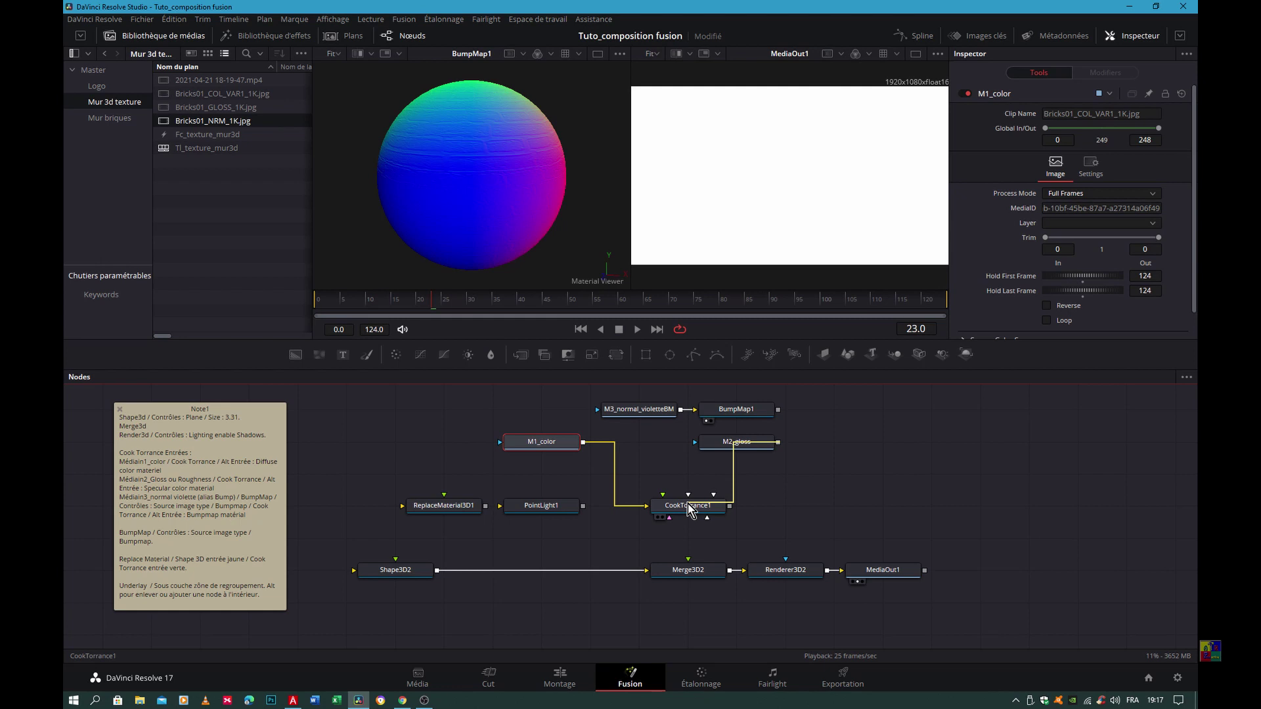
drag(688, 504, 688, 504)
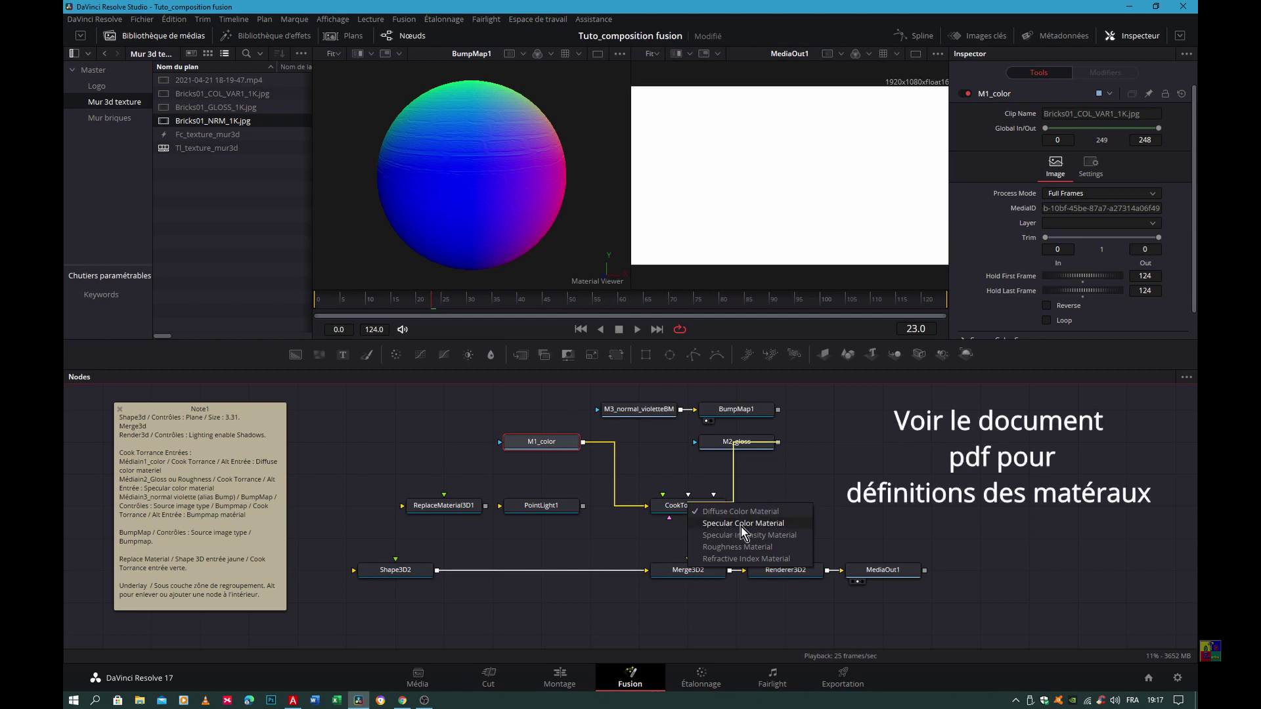
click(722, 523)
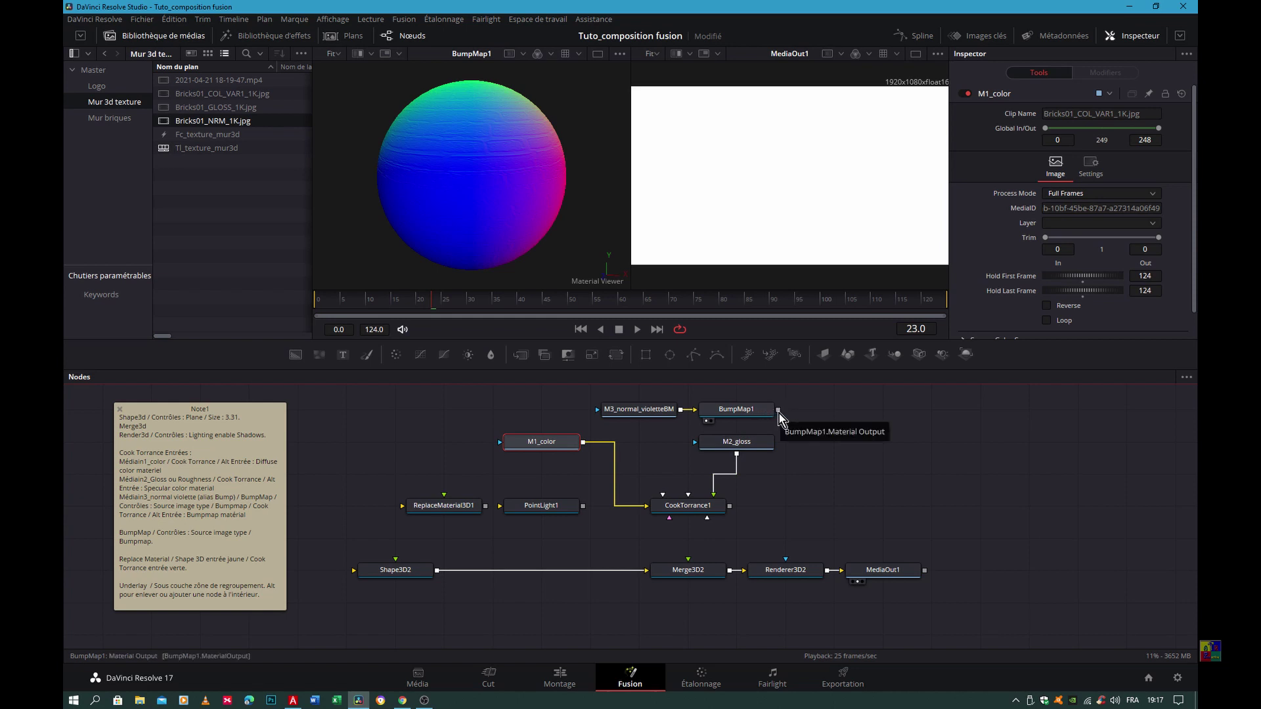
drag(778, 411, 707, 514)
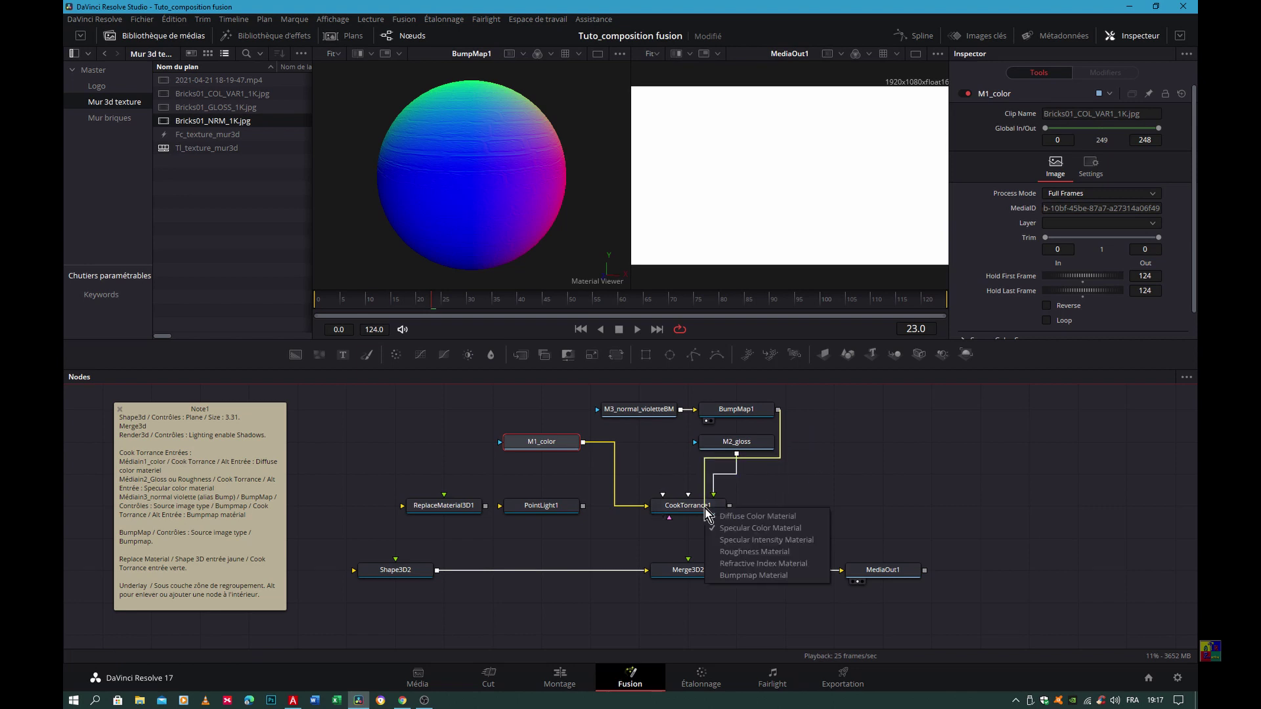
click(740, 576)
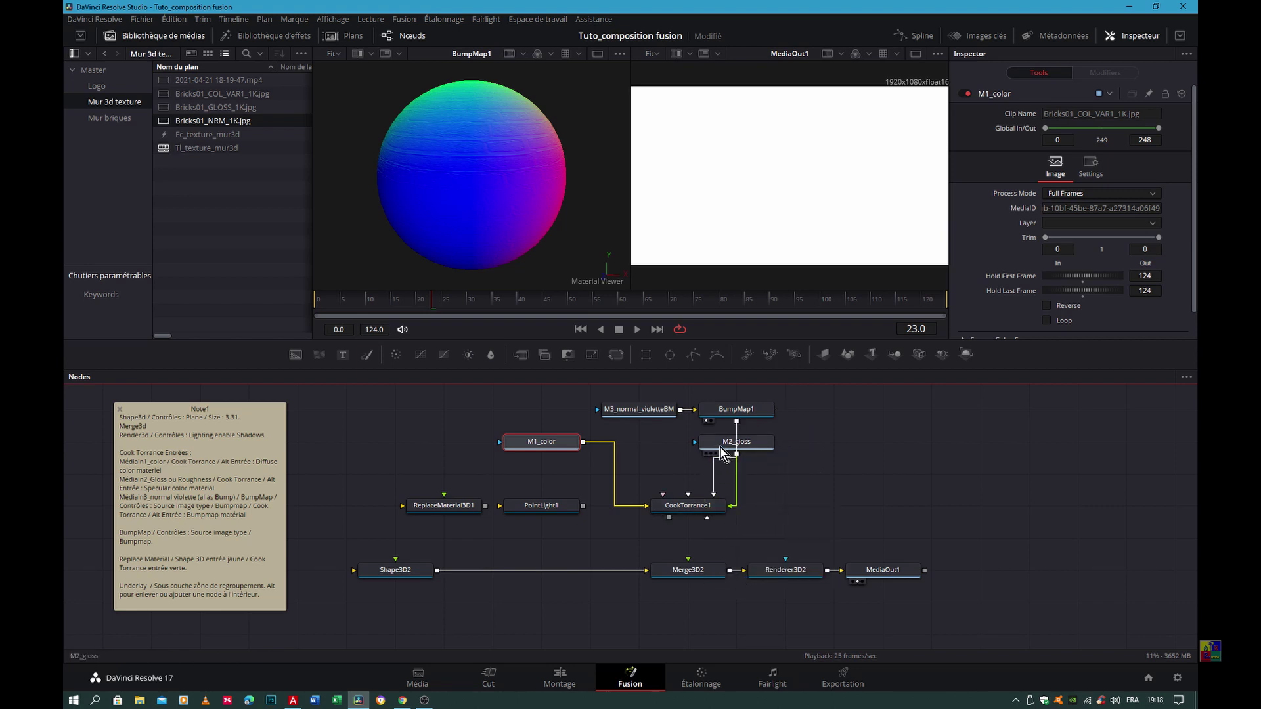
Step: Rearrange M2_gloss, CookTorrance1 and M1_color into a tidier layout
drag(714, 447, 663, 451)
click(663, 453)
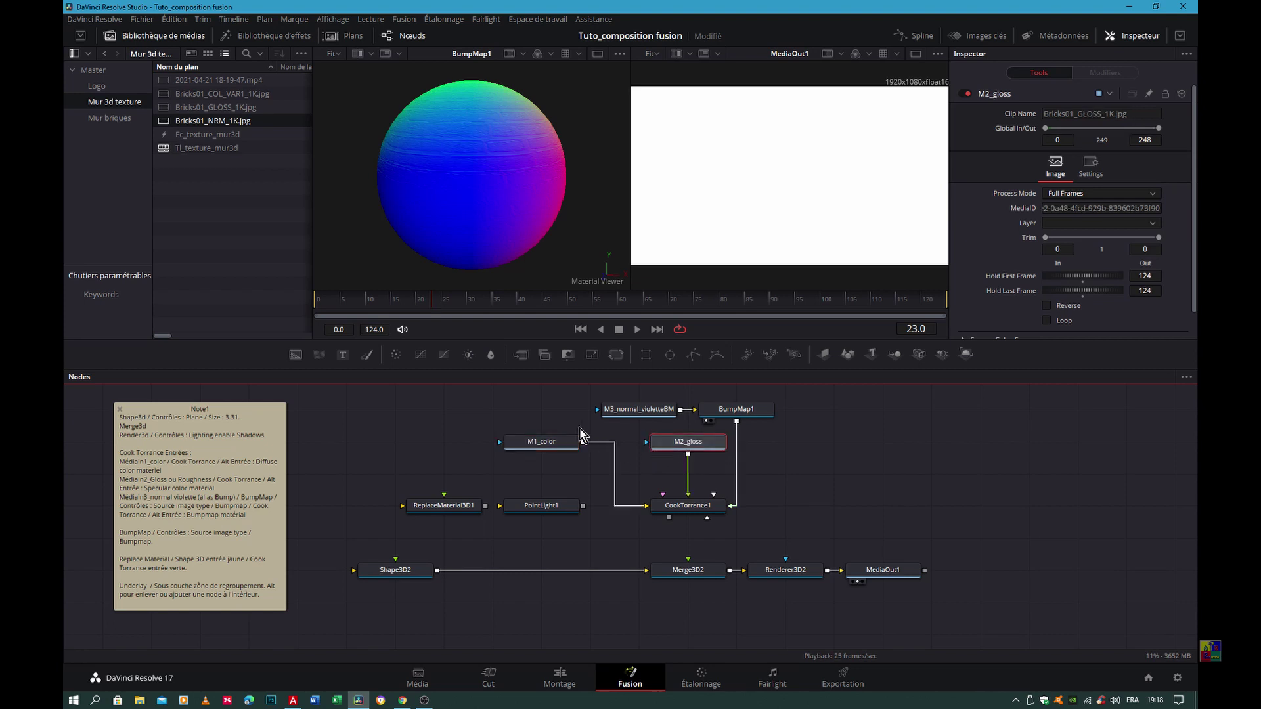
mouse_move(677, 502)
mouse_down()
mouse_move(677, 471)
mouse_move(620, 450)
mouse_up()
mouse_move(540, 447)
mouse_down()
mouse_move(491, 447)
mouse_move(541, 479)
mouse_up()
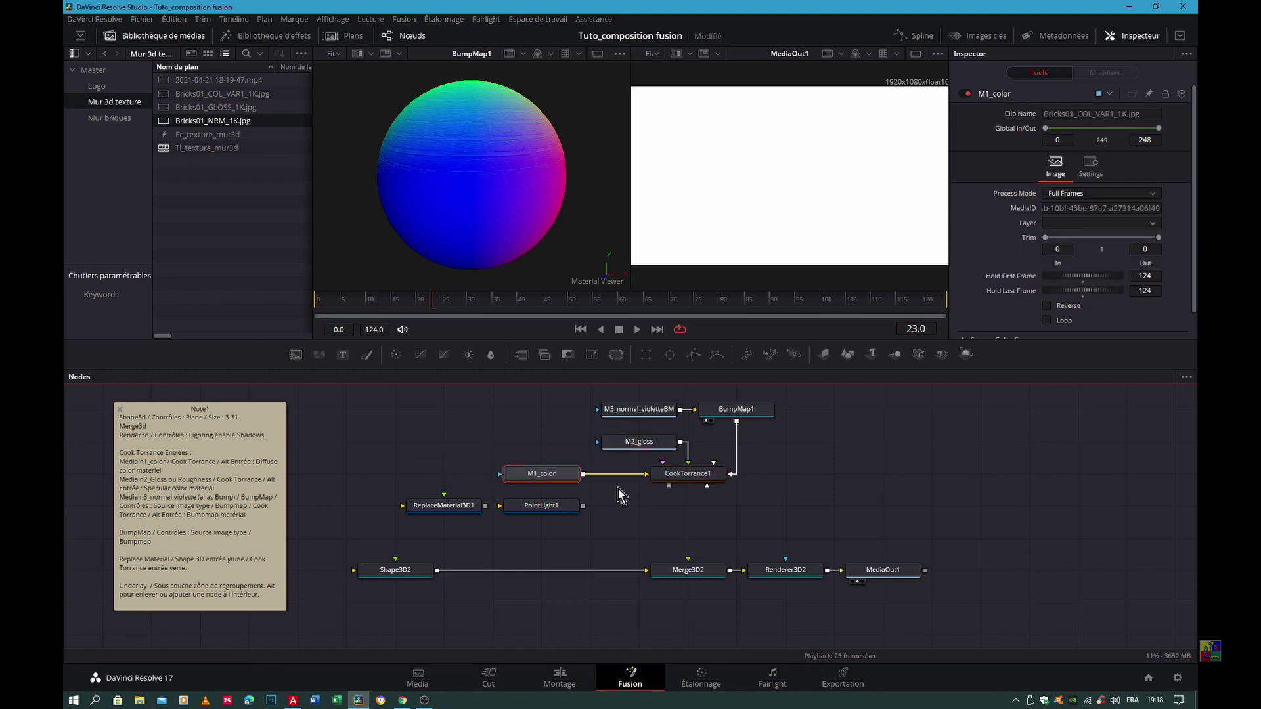
Step: Stack ReplaceMaterial3D1 above PointLight1 on the left and shift the five material nodes left
drag(428, 505, 346, 441)
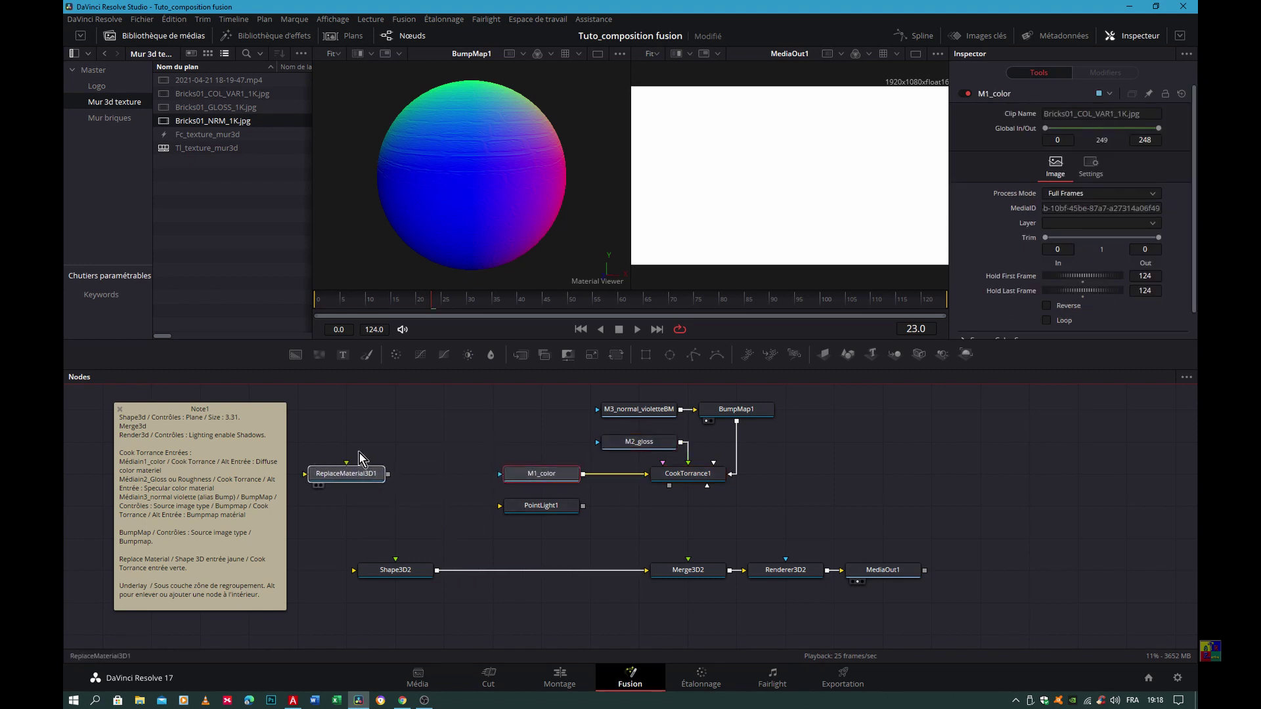
drag(557, 515, 365, 482)
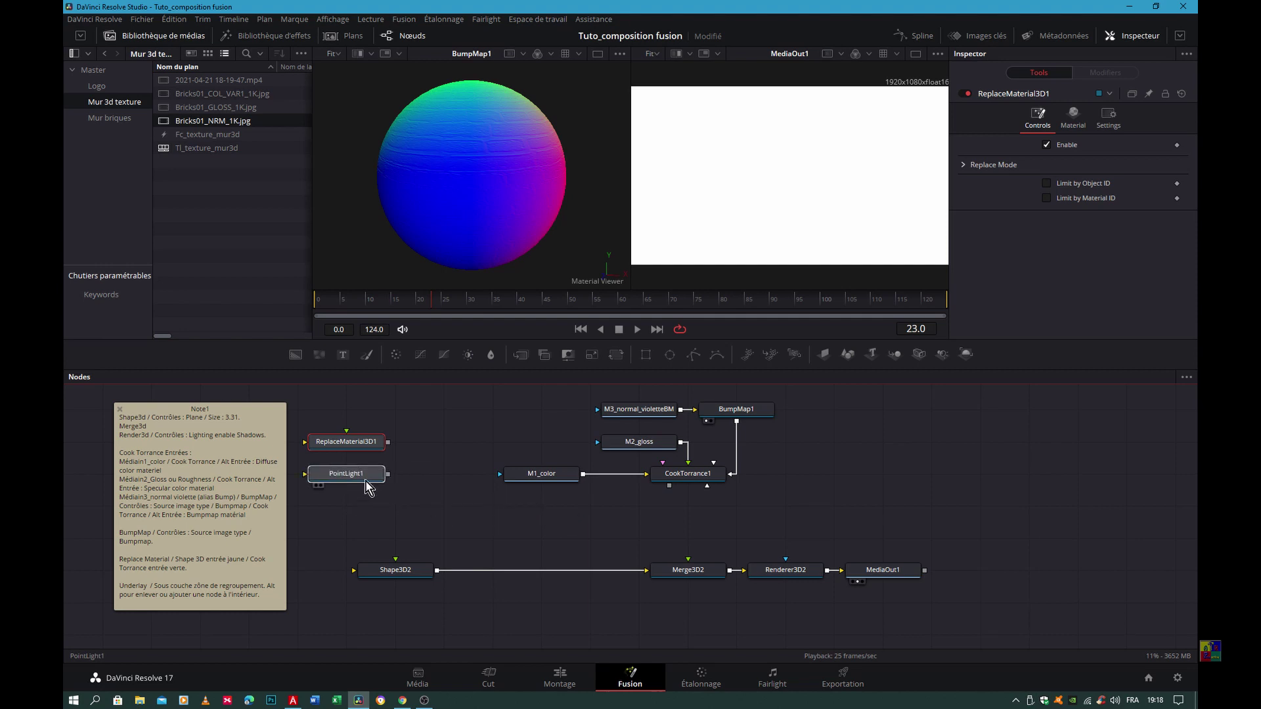
drag(795, 409, 500, 525)
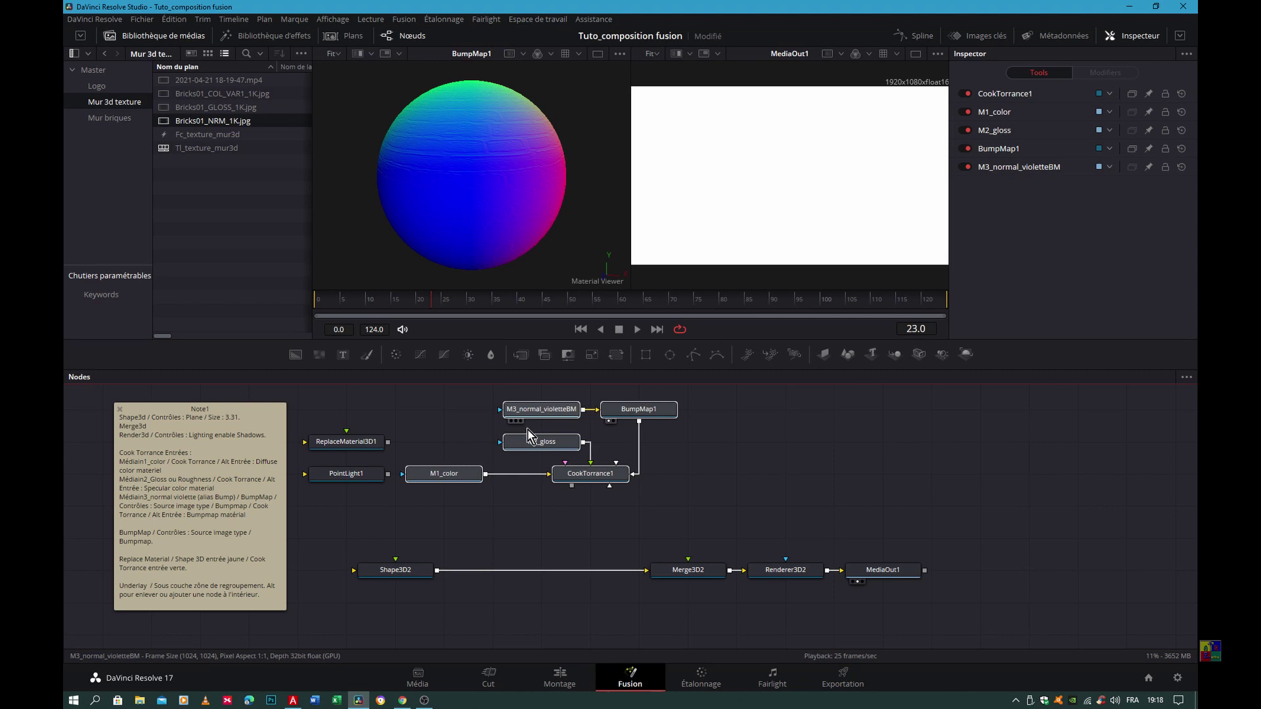
drag(624, 417, 528, 449)
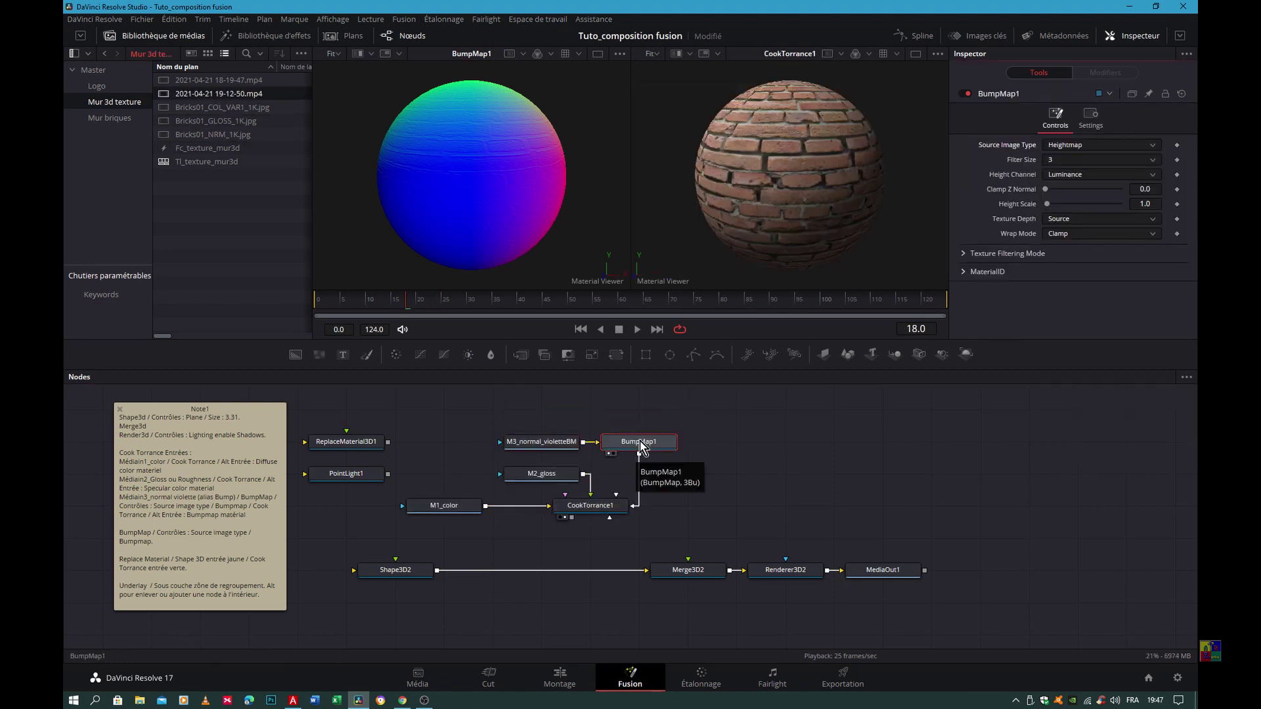
click(640, 447)
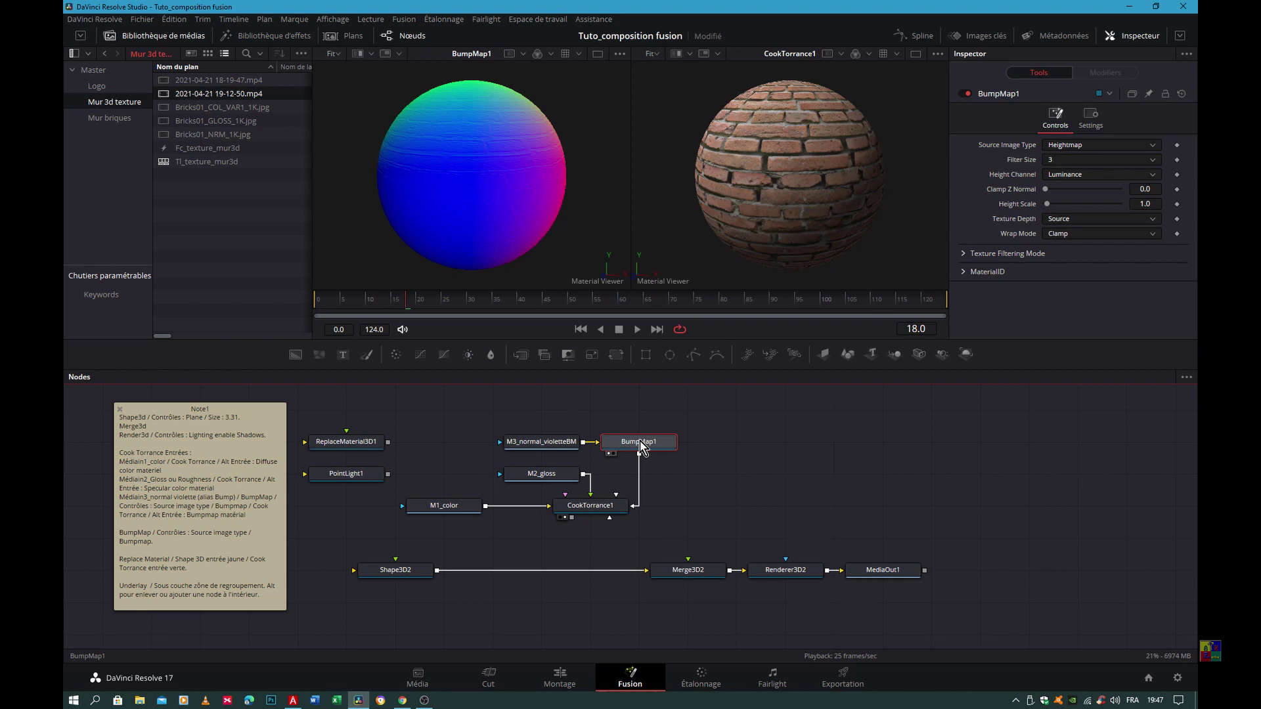
Step: Set BumpMap1's Source Image Type to Bumpmap so the sphere shows brick relief
click(1082, 147)
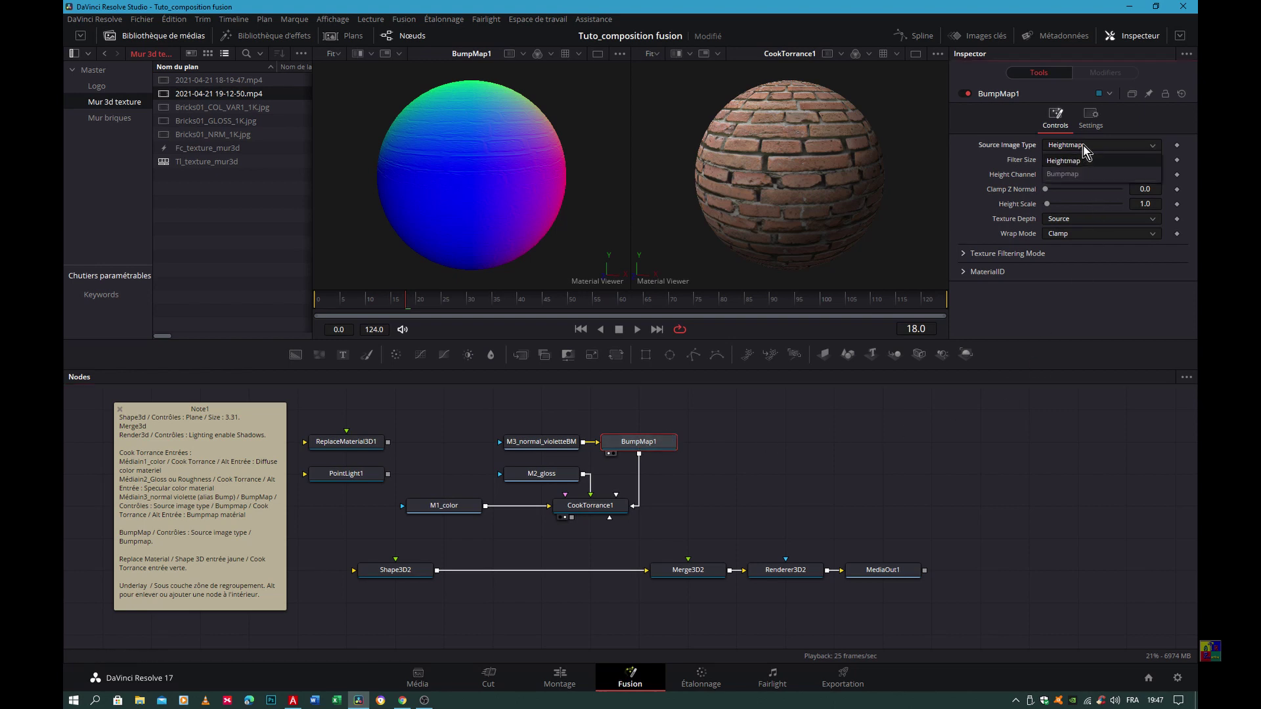
click(1082, 176)
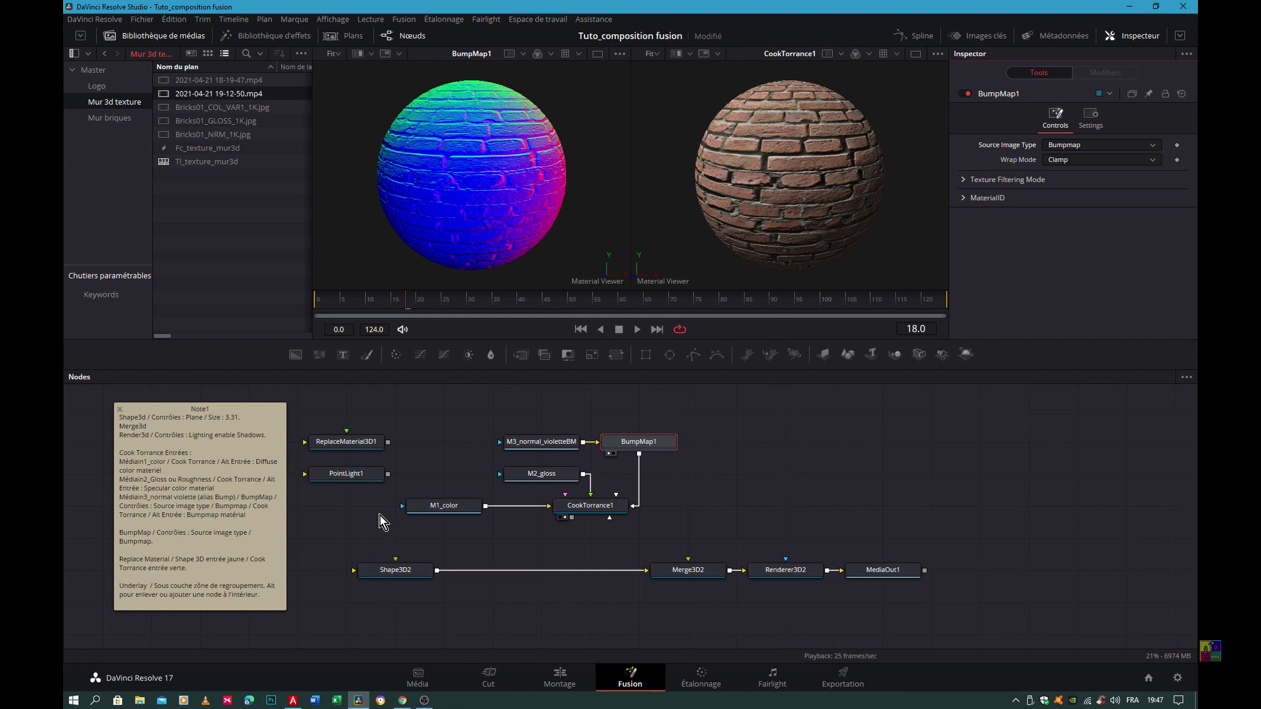
click(407, 577)
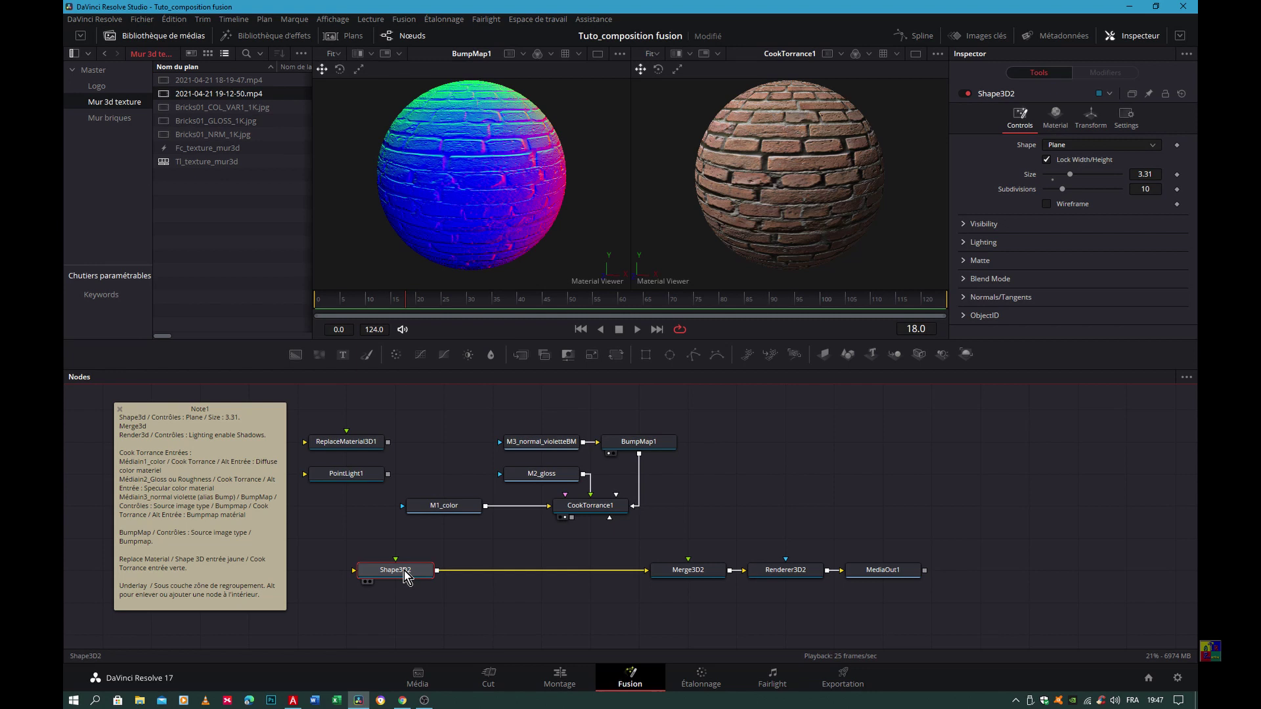
Step: Add a Replace Material 3D node after Shape3D2
key(shift+space)
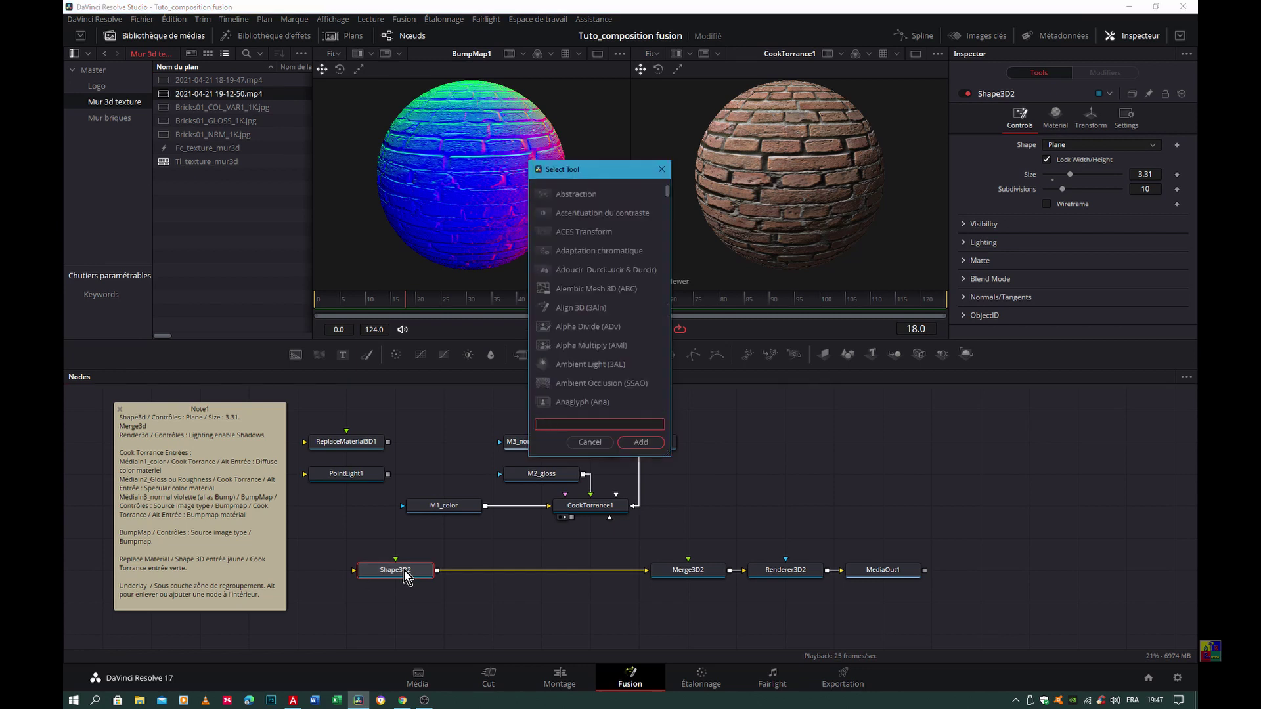
text(repl)
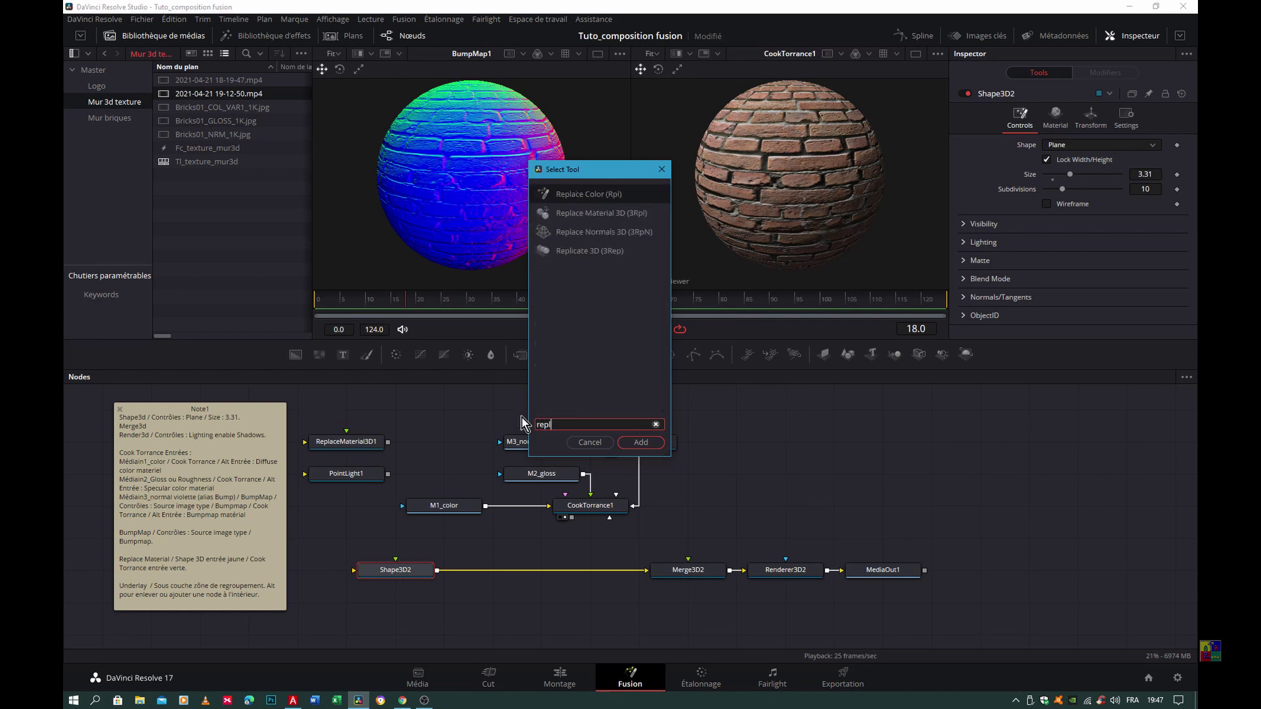
click(586, 214)
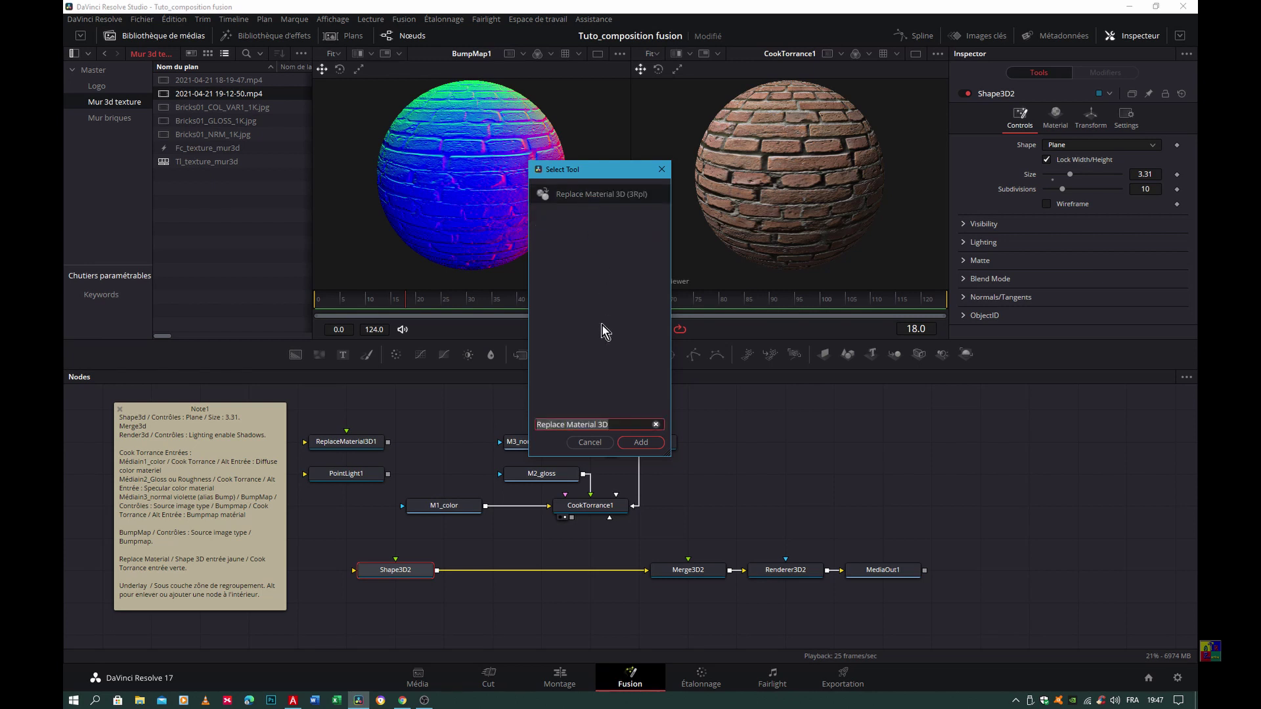
click(642, 442)
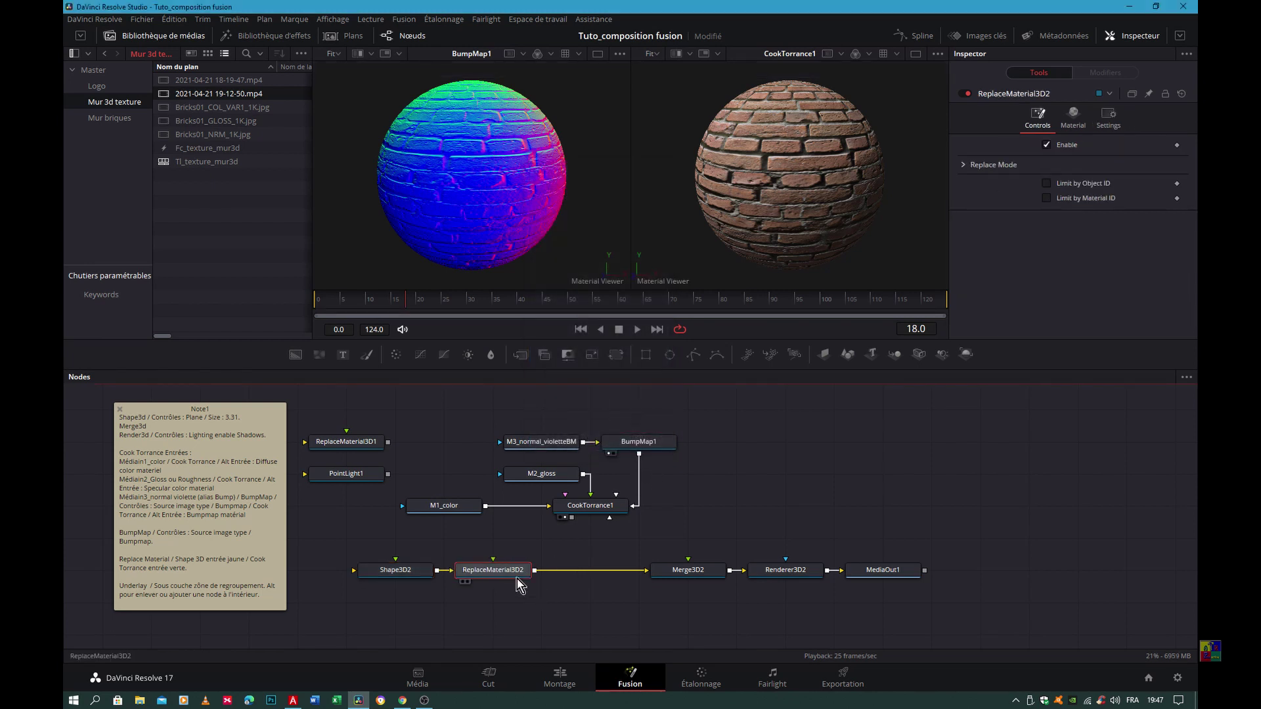
Step: Delete ReplaceMaterial3D1, feed CookTorrance1 into ReplaceMaterial3D2, and view MediaOut1 in the right viewer
click(346, 442)
key(Delete)
drag(571, 517, 487, 569)
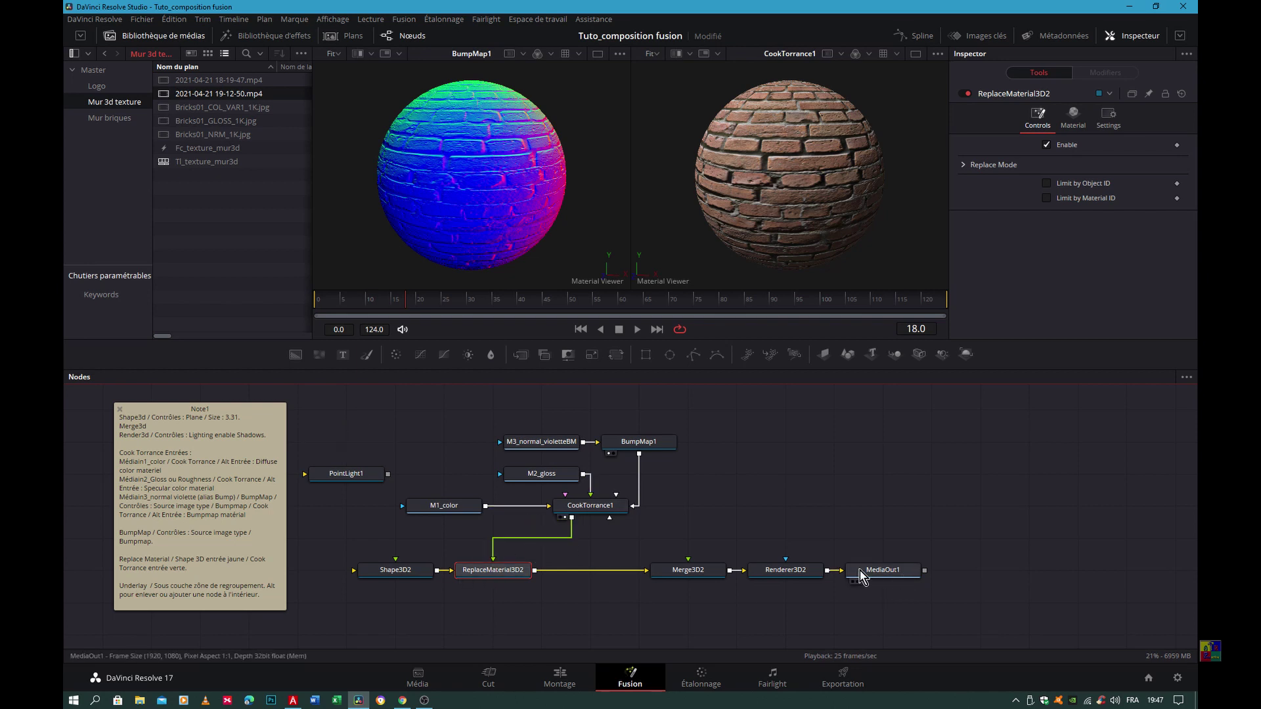
drag(867, 568, 845, 196)
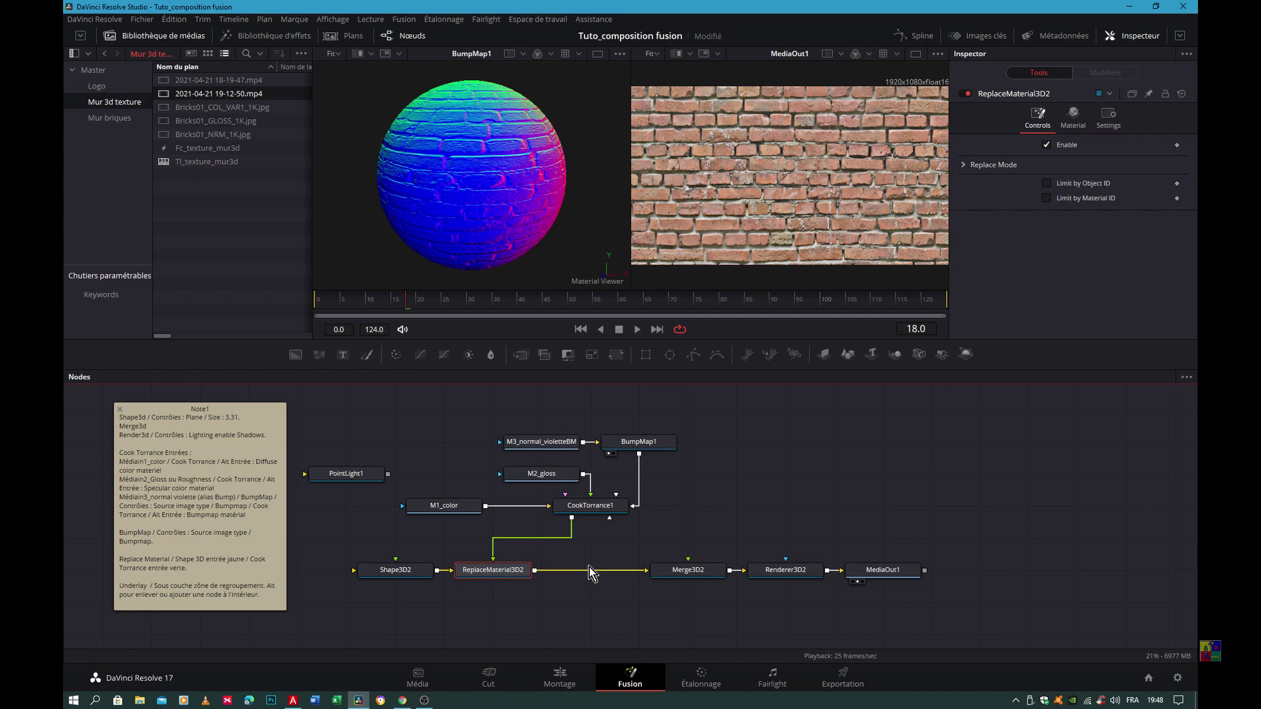
Step: Enable Lighting and Shadows in Renderer3D2 and preview CookTorrance1 in the left viewer
click(776, 571)
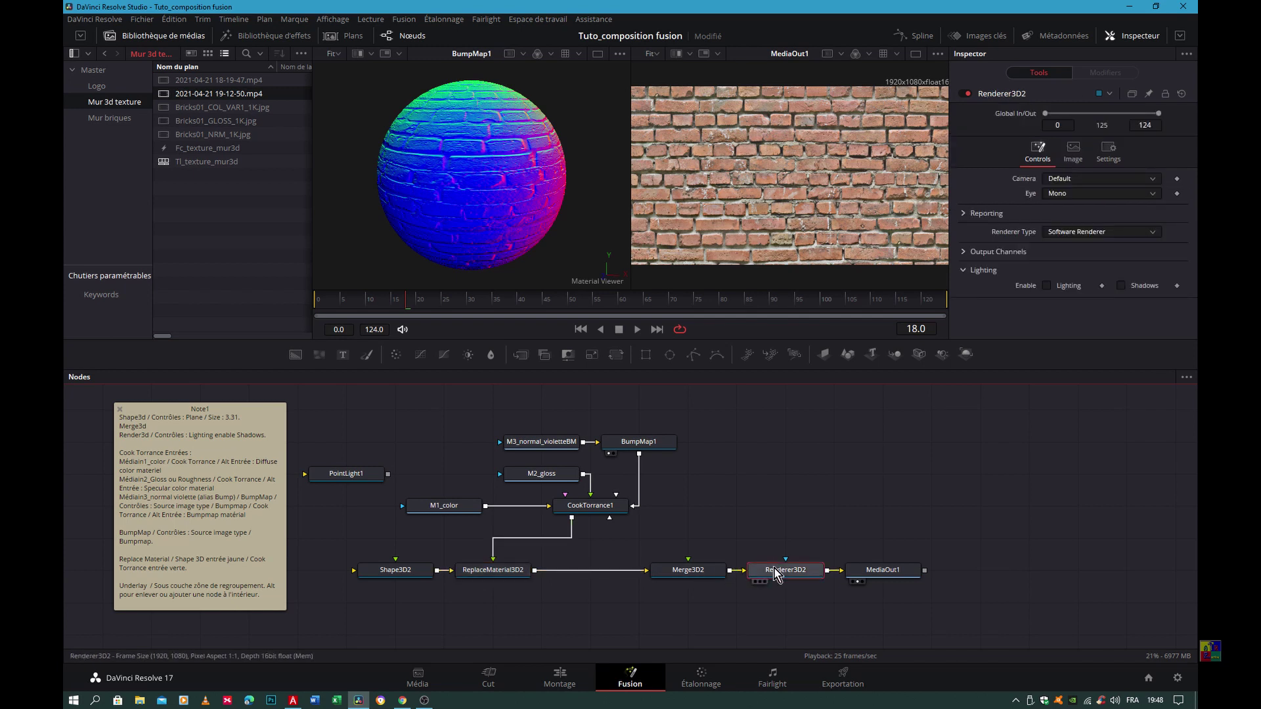
click(1047, 285)
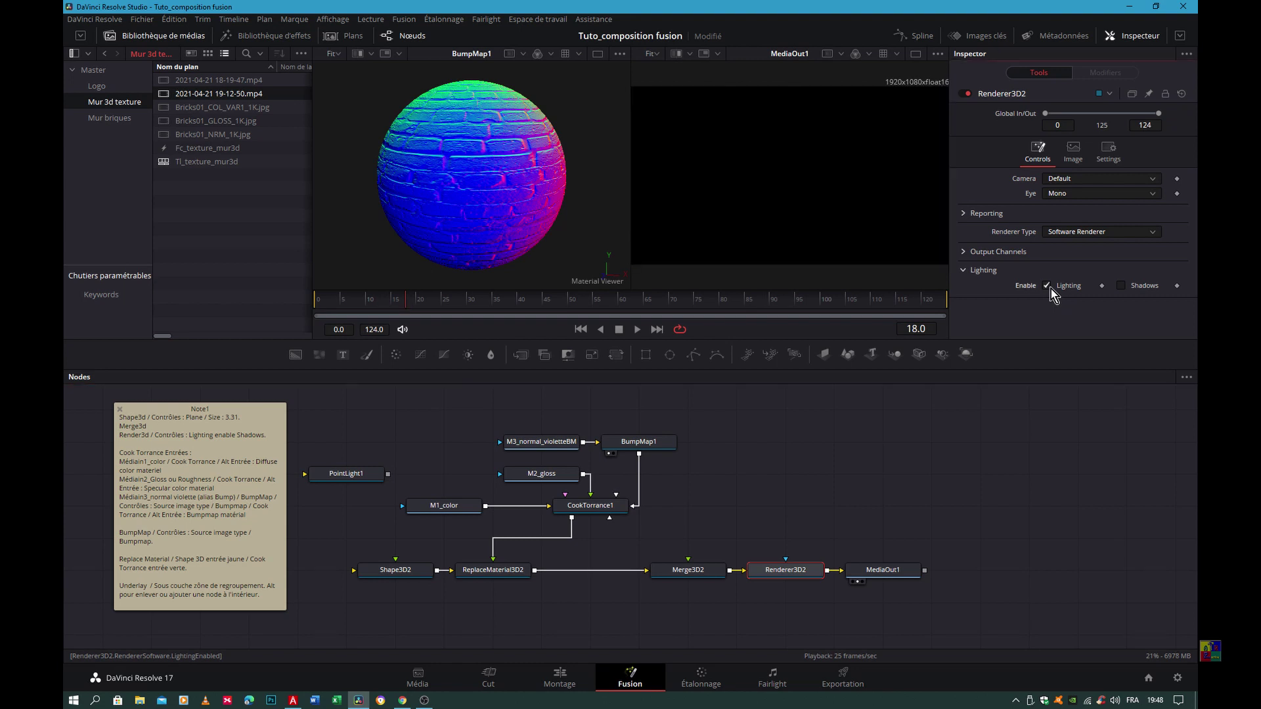
click(1120, 285)
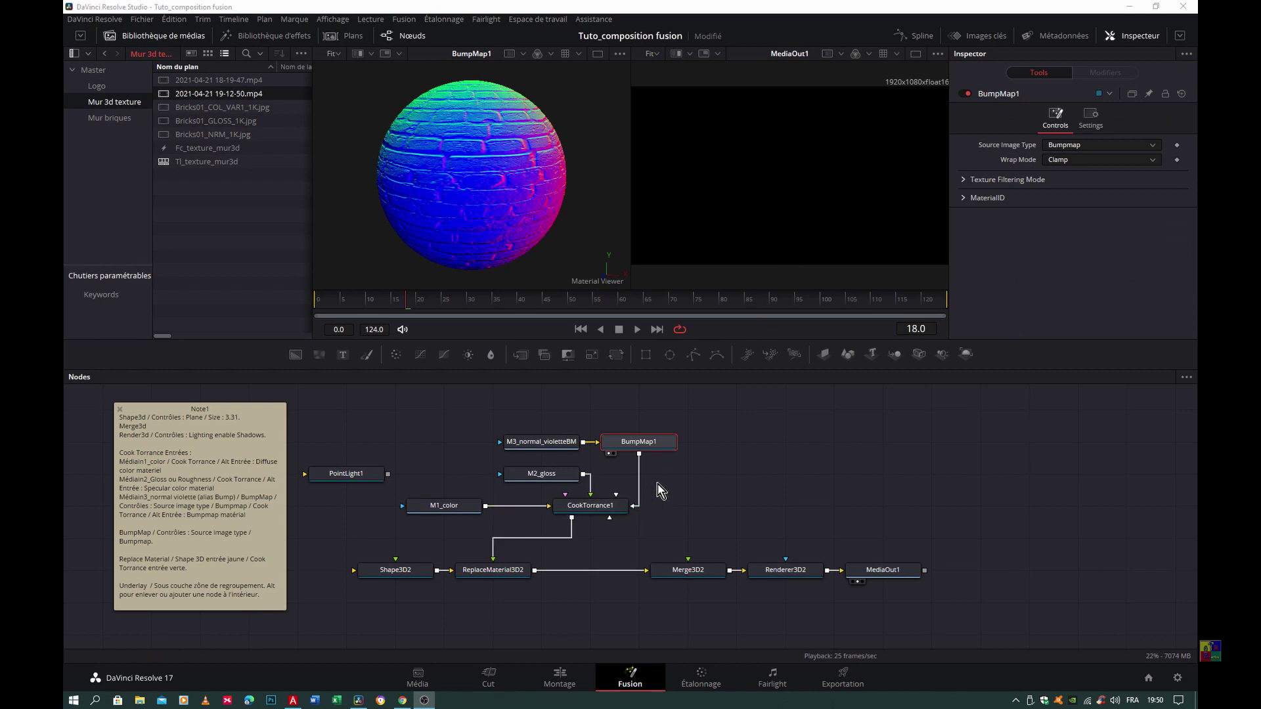
drag(594, 507, 470, 195)
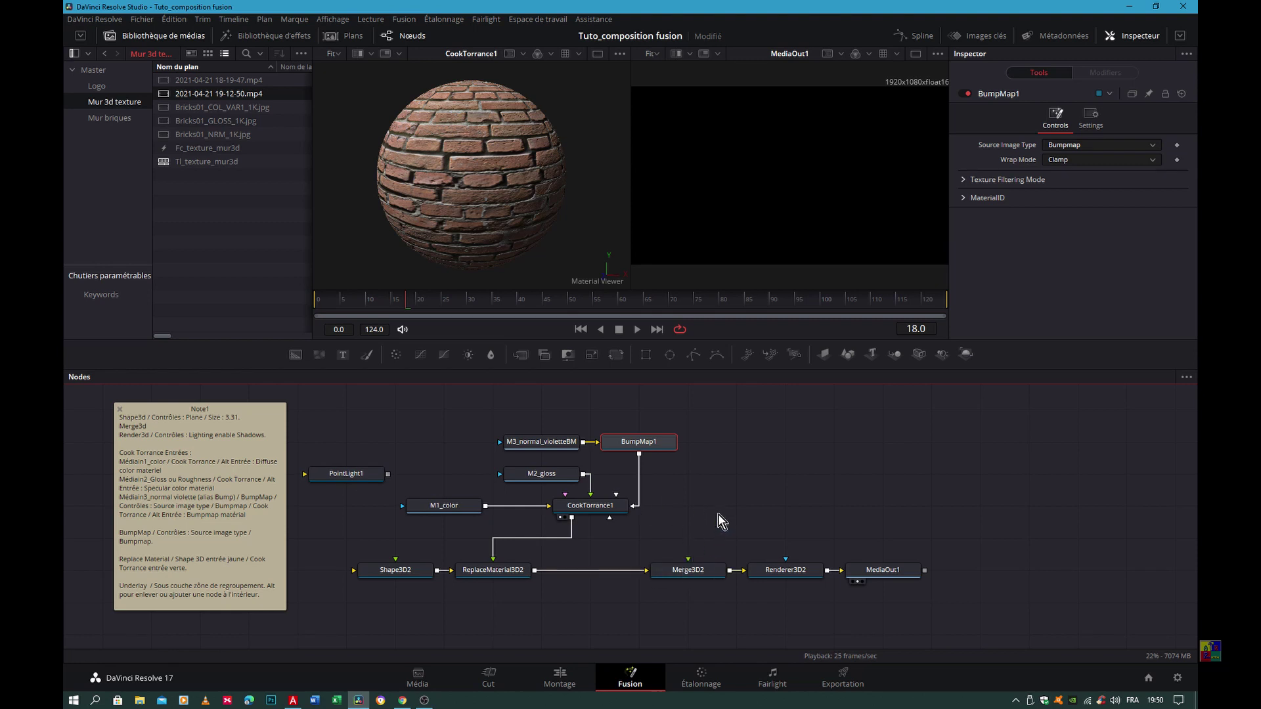
key(shift+space)
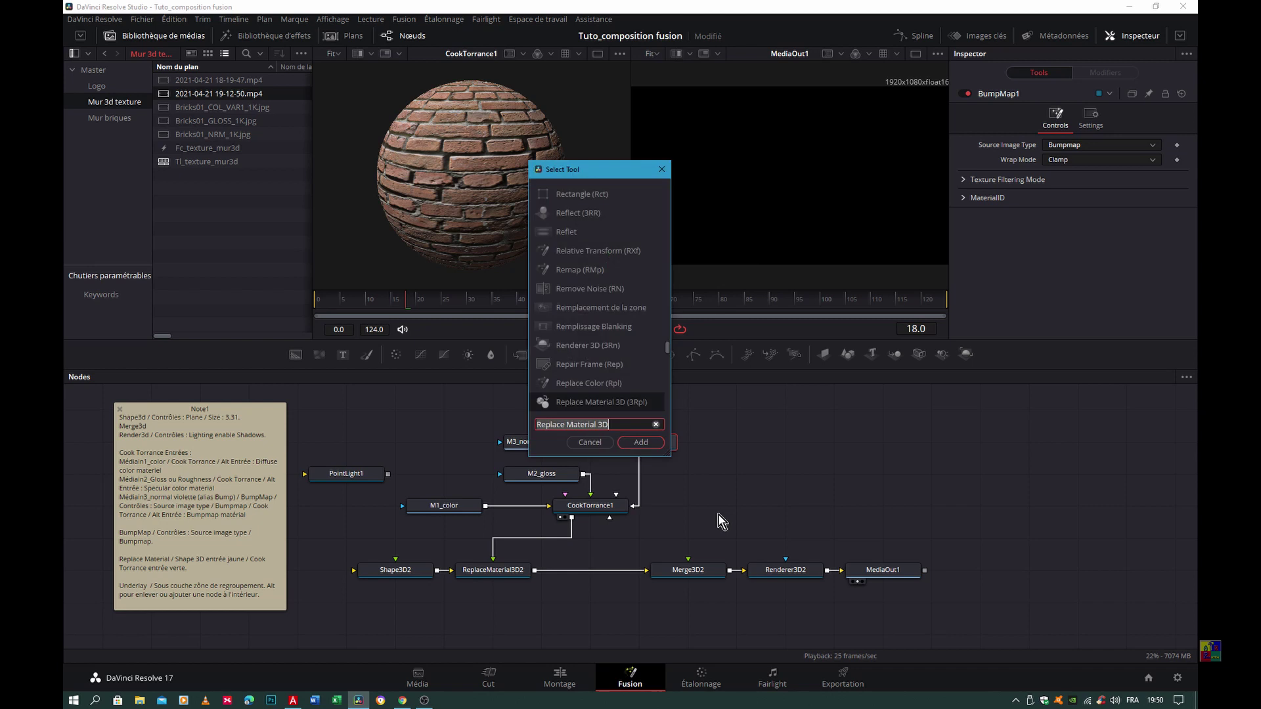
Step: Add a PointLight2 node and connect PointLight1's output into Merge3D2
text(point)
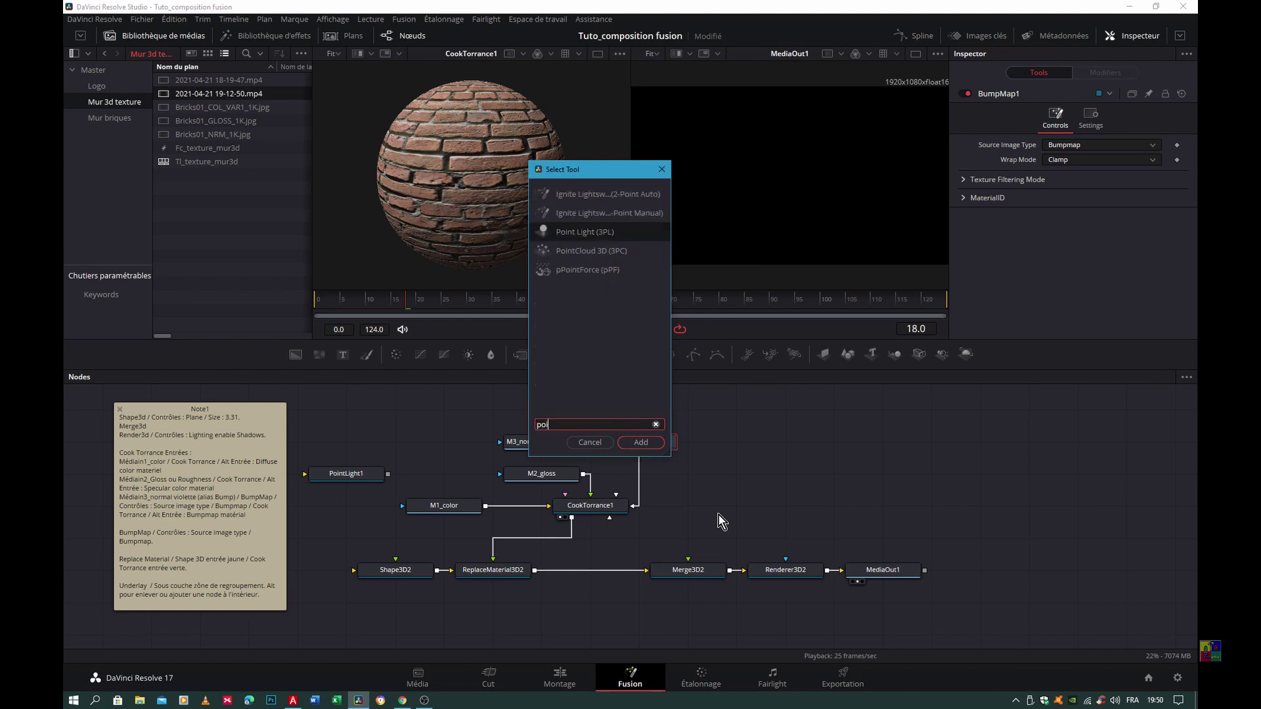
double_click(590, 232)
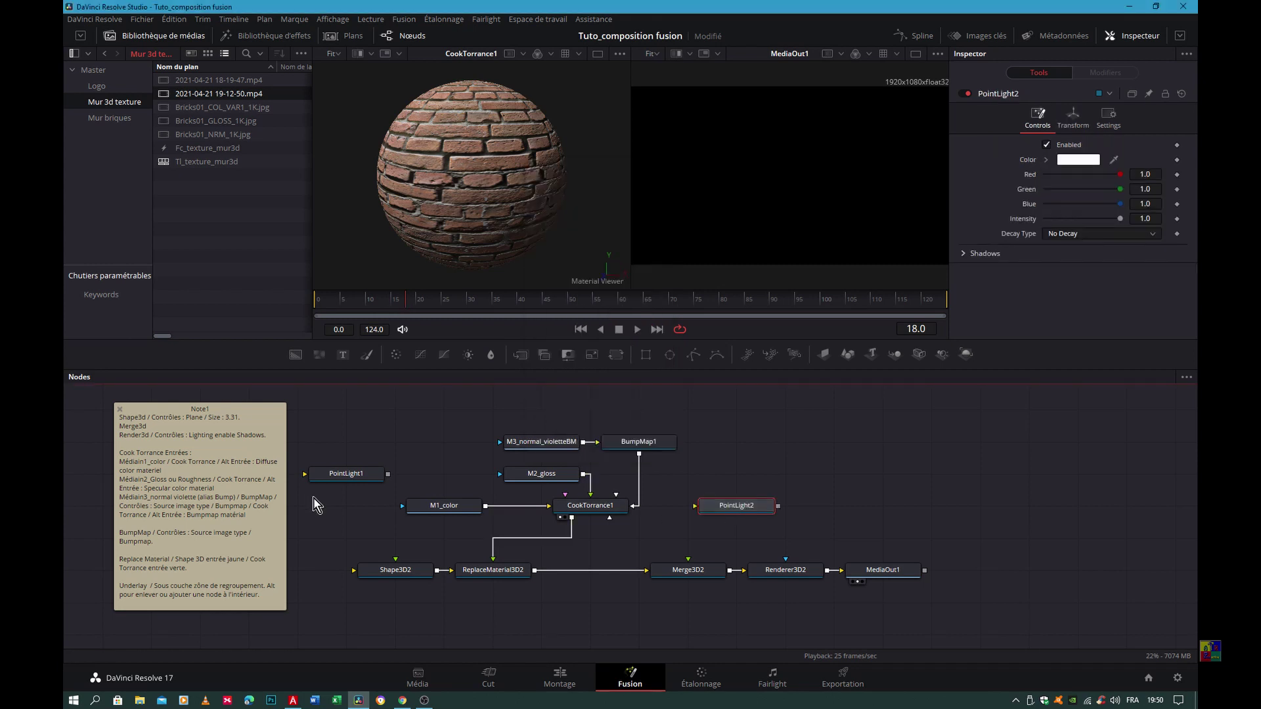
drag(340, 475, 730, 475)
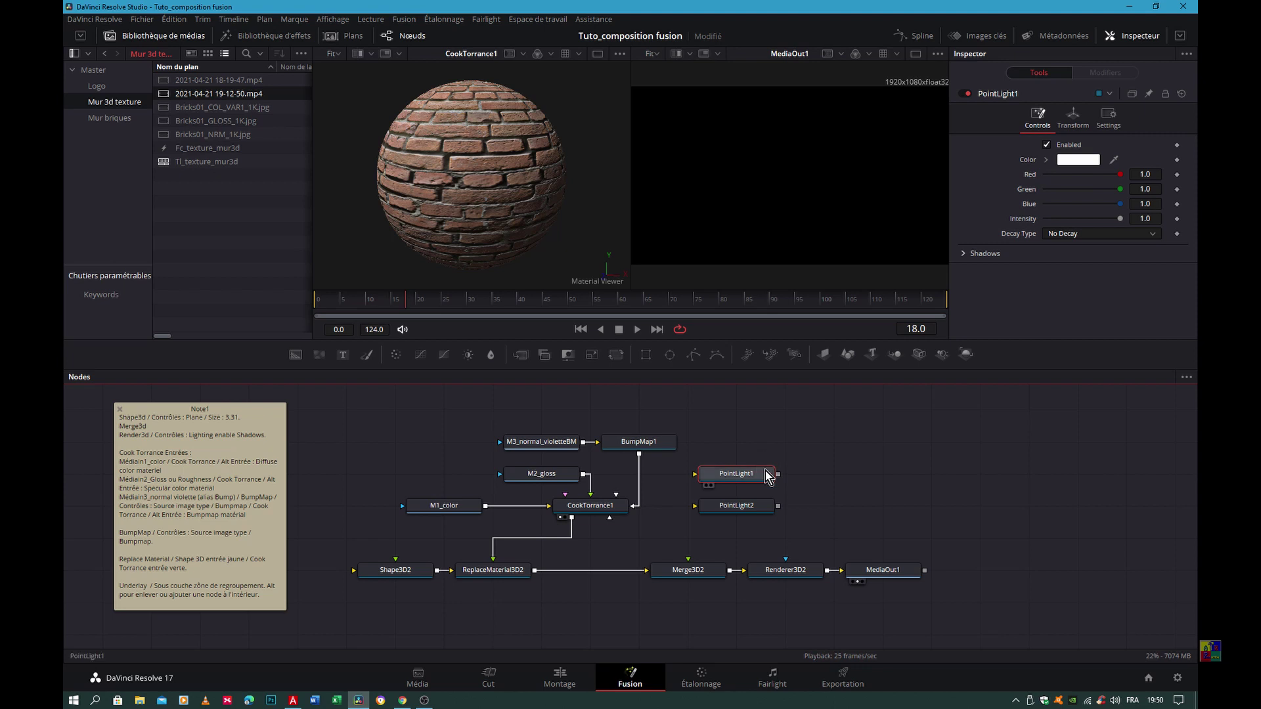
drag(778, 475, 686, 568)
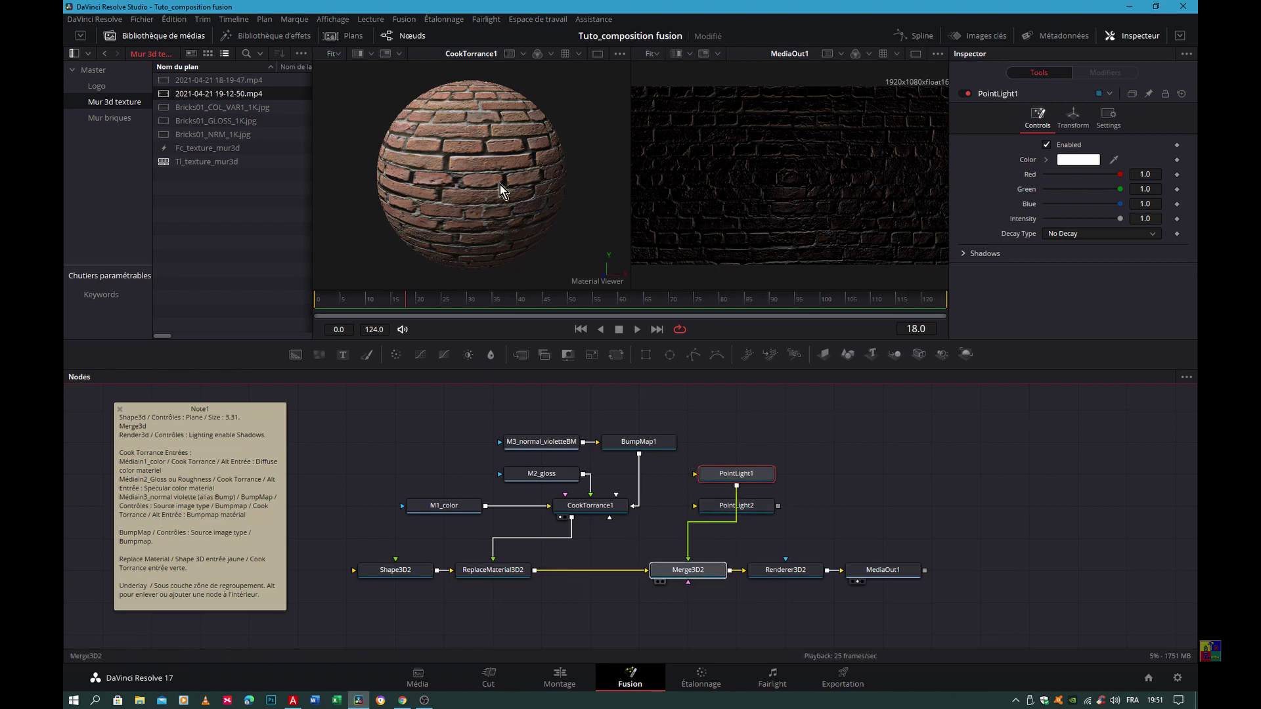
Step: View Merge3D2 in the left viewer and move PointLight1 close in front of the wall
drag(499, 184, 499, 180)
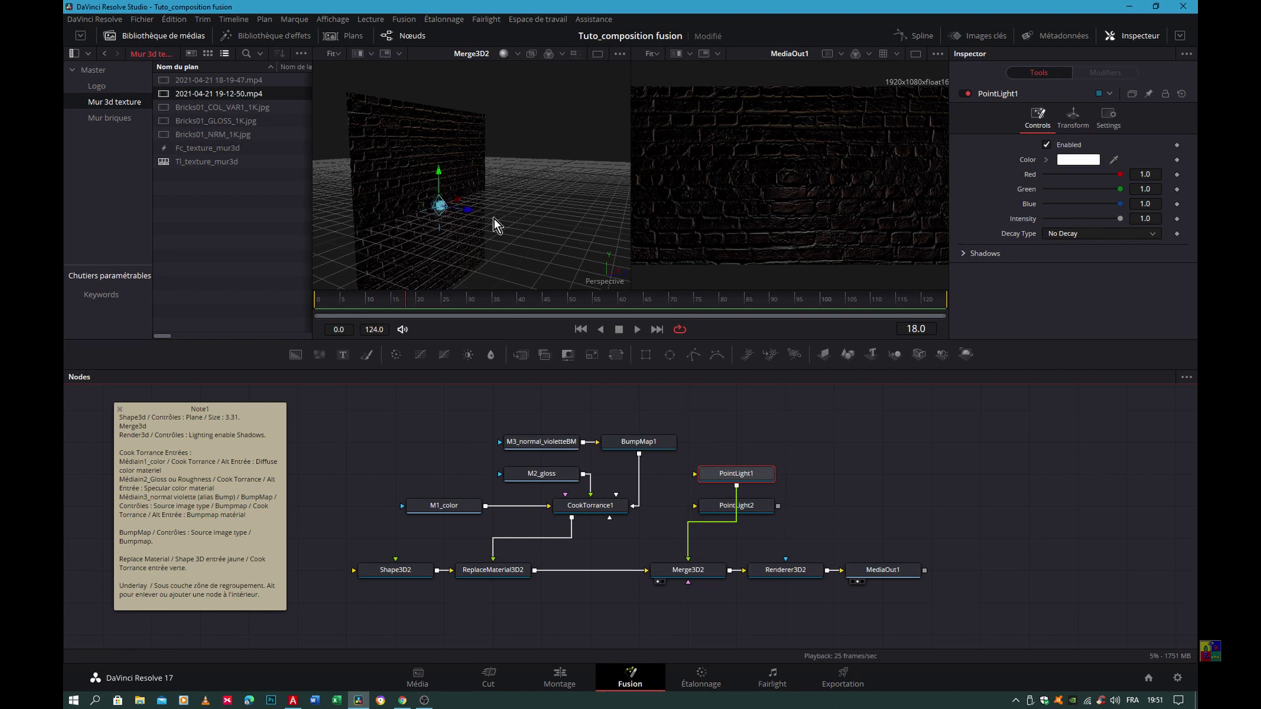
drag(469, 214, 484, 218)
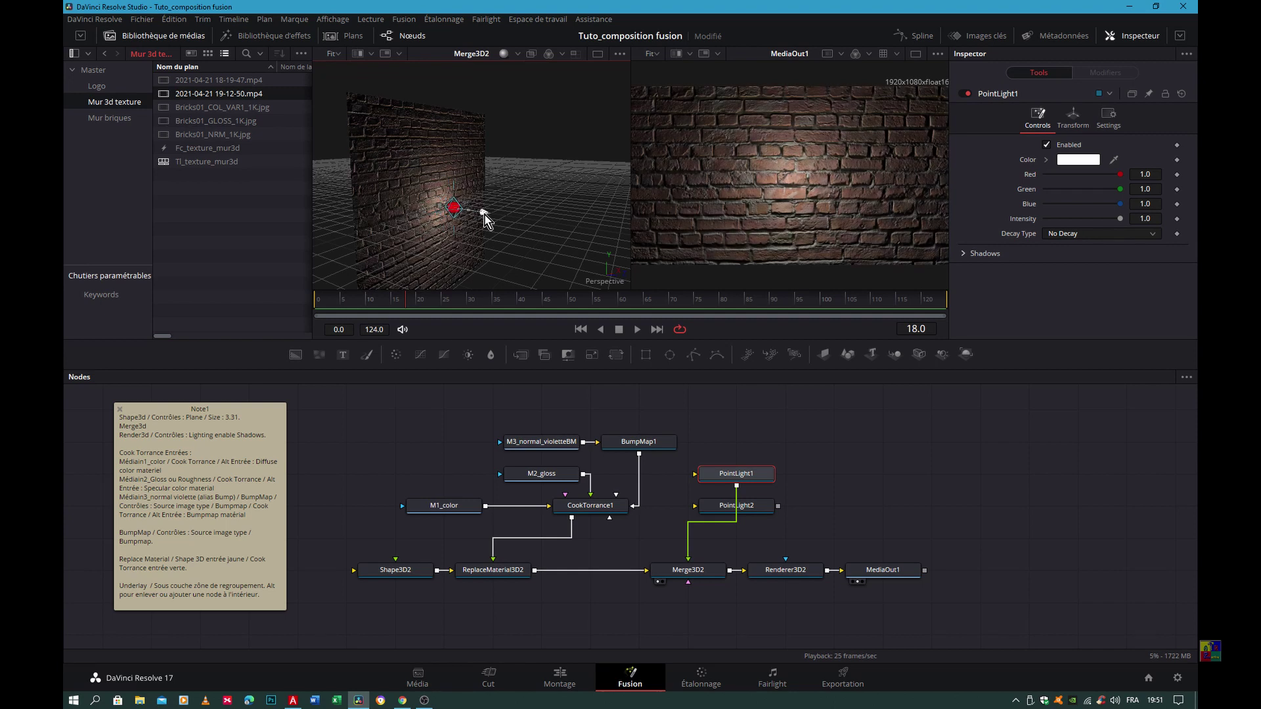
mouse_move(484, 219)
mouse_down()
mouse_move(507, 221)
mouse_move(484, 133)
mouse_up()
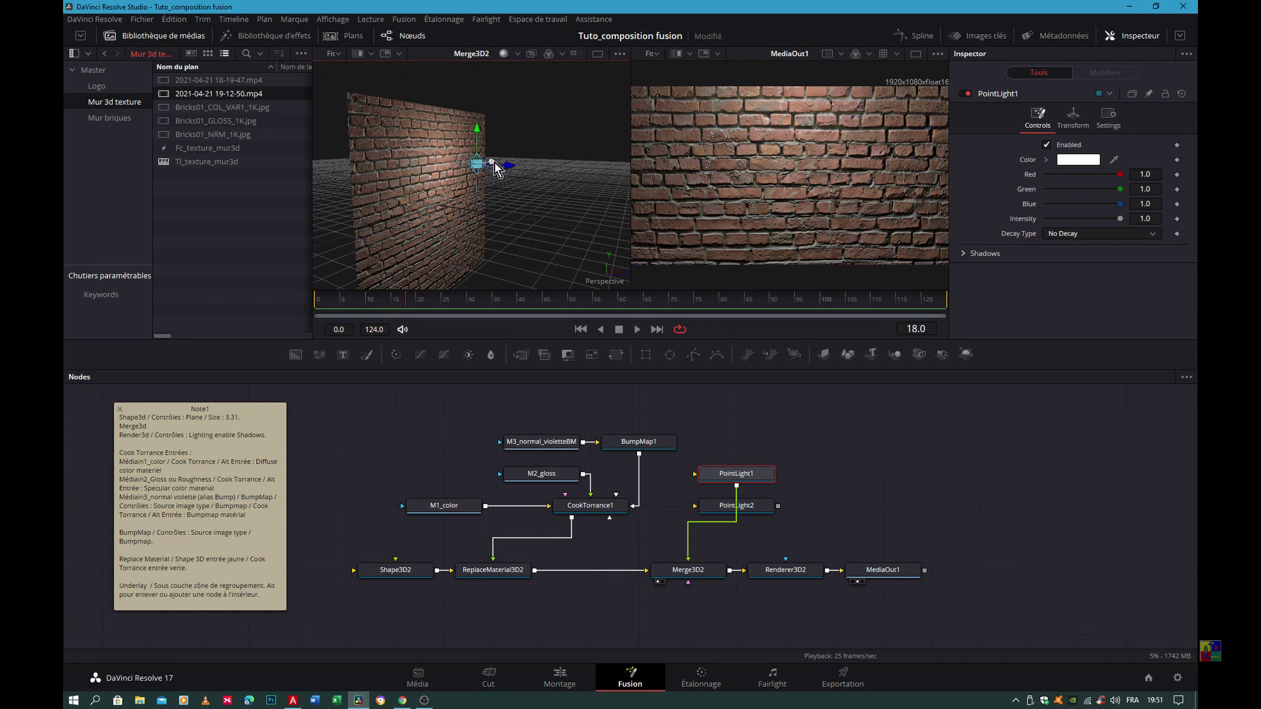
drag(492, 163, 451, 185)
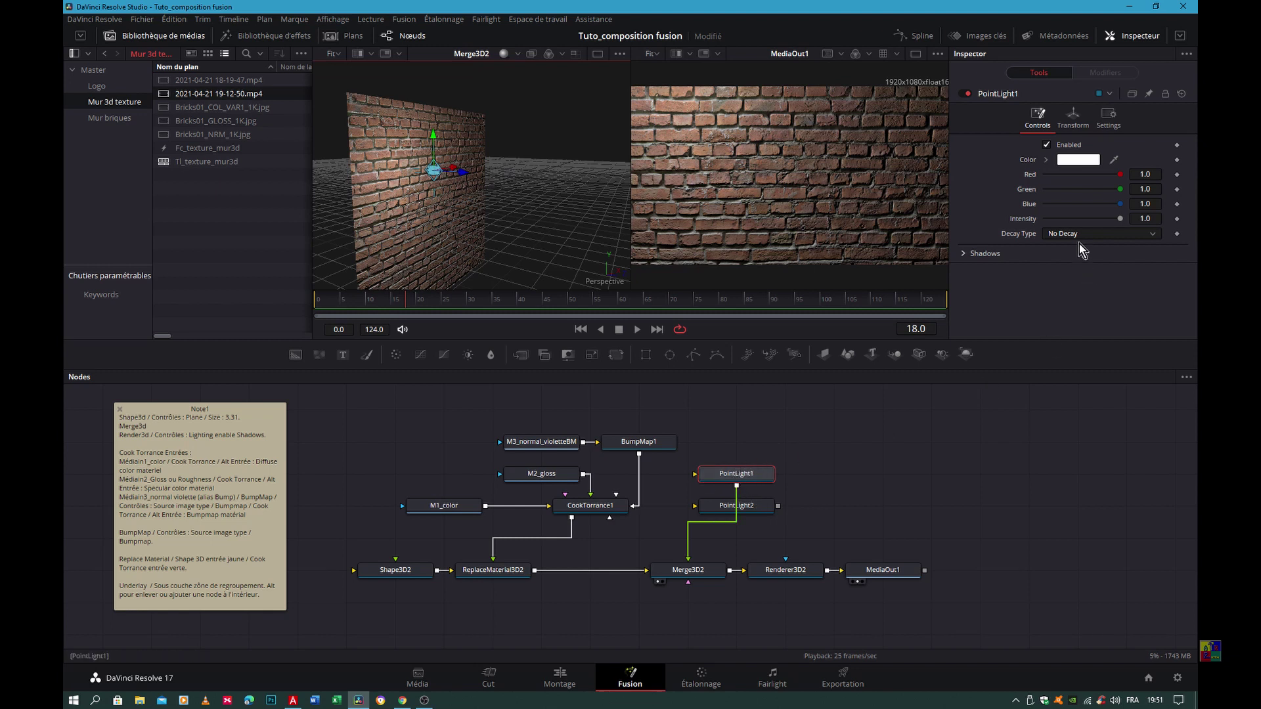
Step: Color PointLight1 pure red, nudge it left, and move PointLight2 up beside it in the graph
click(1078, 162)
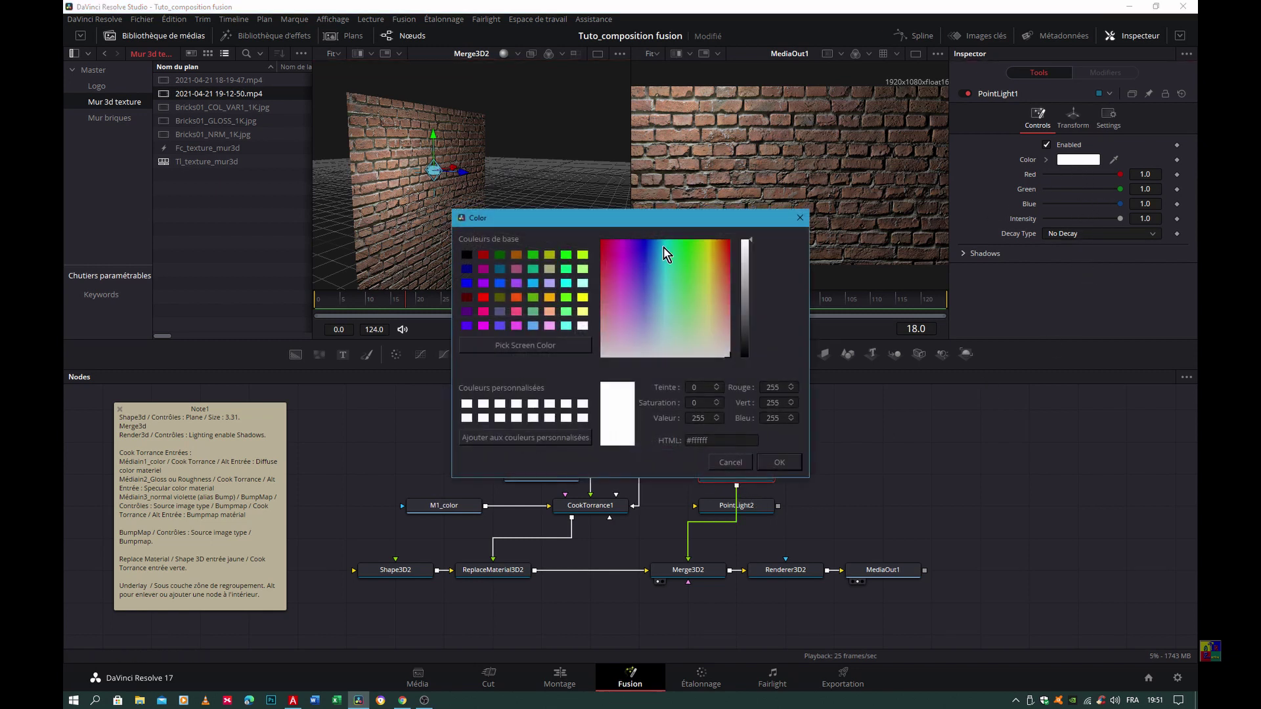
click(484, 297)
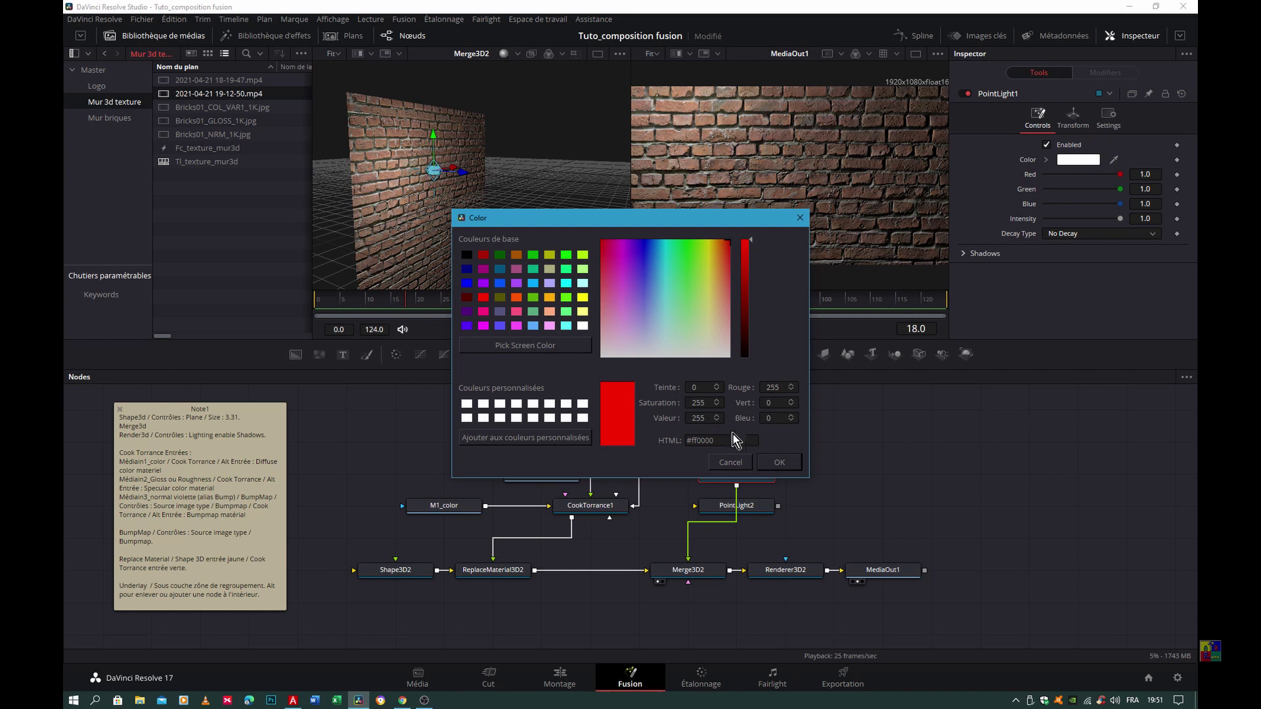
click(773, 464)
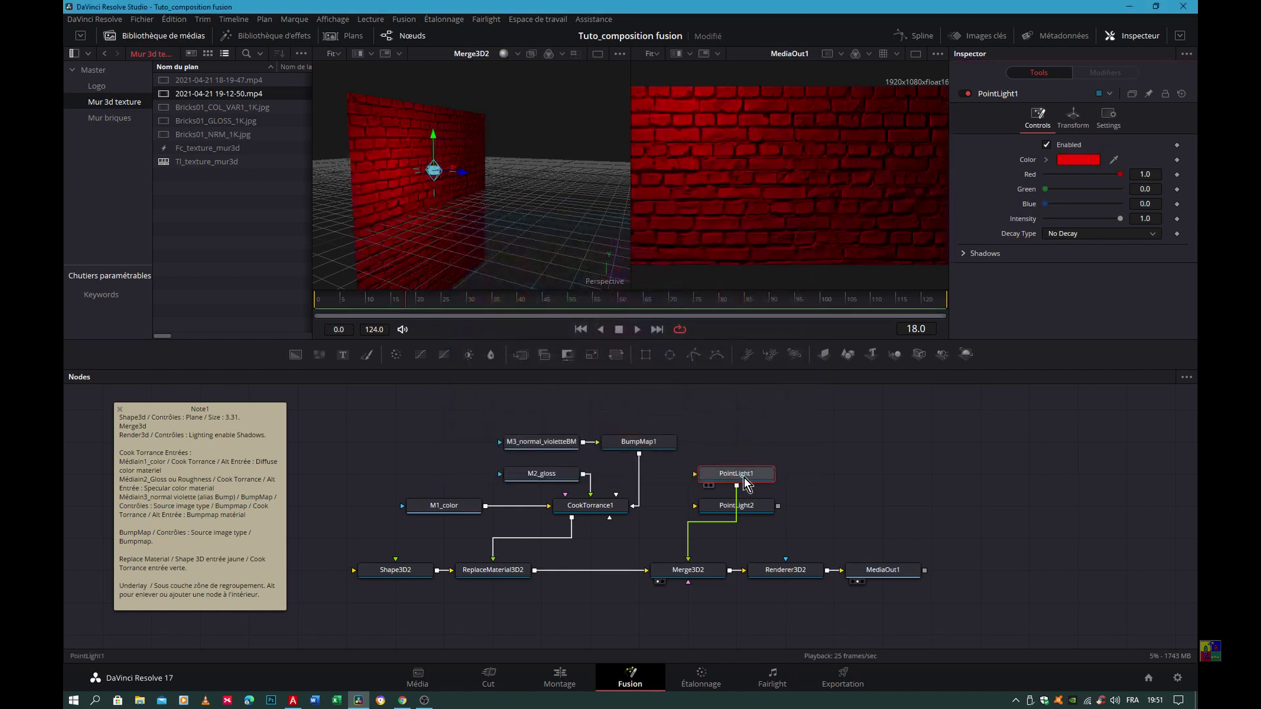
drag(461, 174, 450, 180)
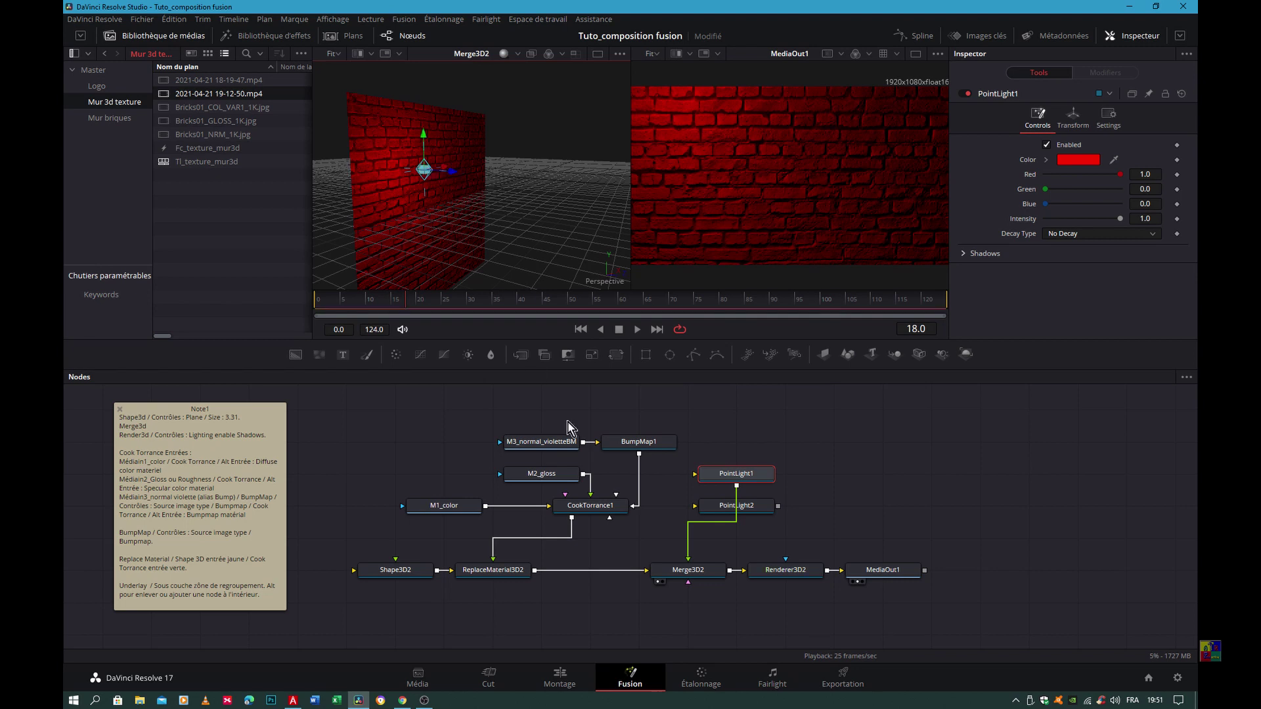
mouse_move(751, 511)
mouse_down()
mouse_move(848, 478)
mouse_move(696, 576)
mouse_up()
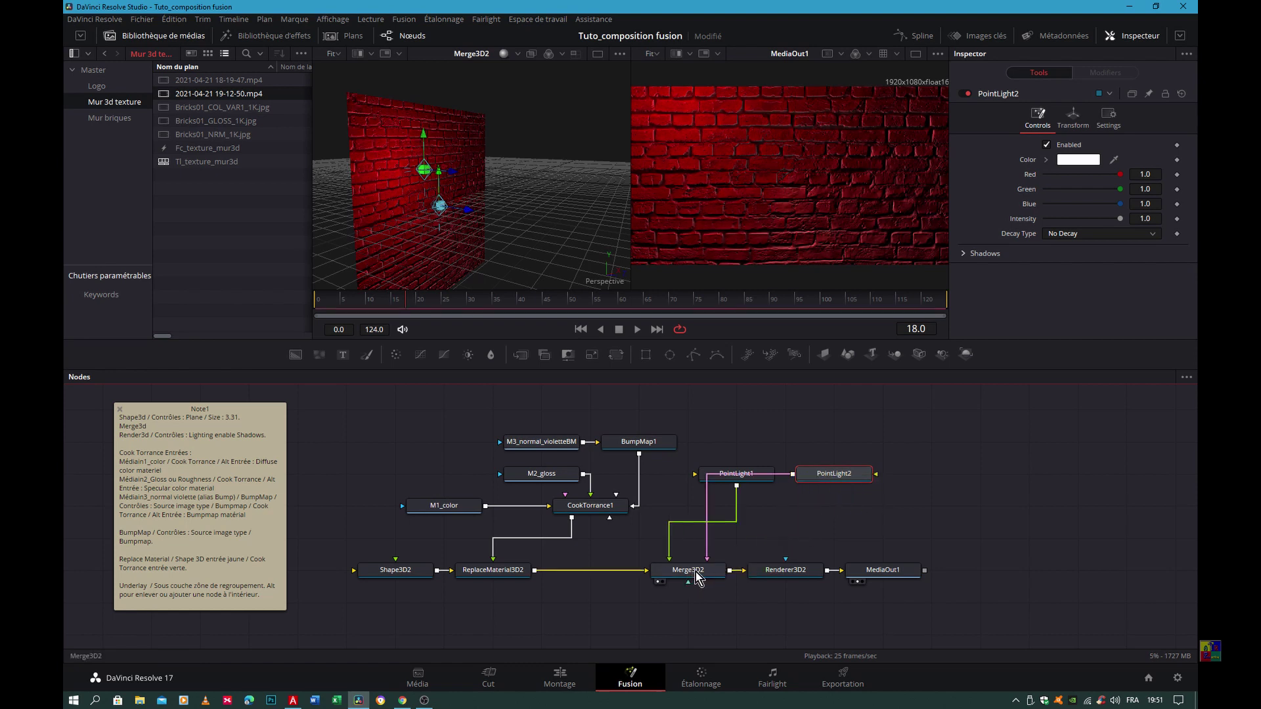
Step: Line up the PointLight1 and PointLight2 nodes on the left, one below the other
drag(813, 475, 812, 523)
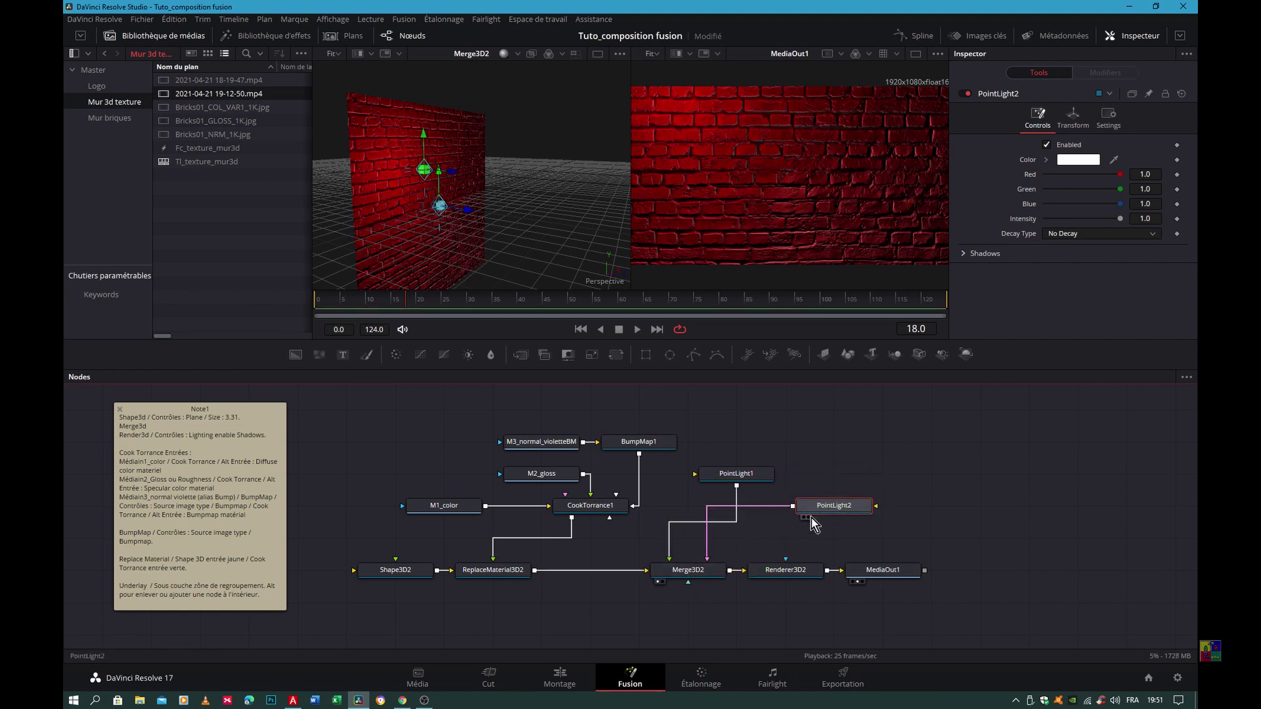
drag(736, 473, 688, 474)
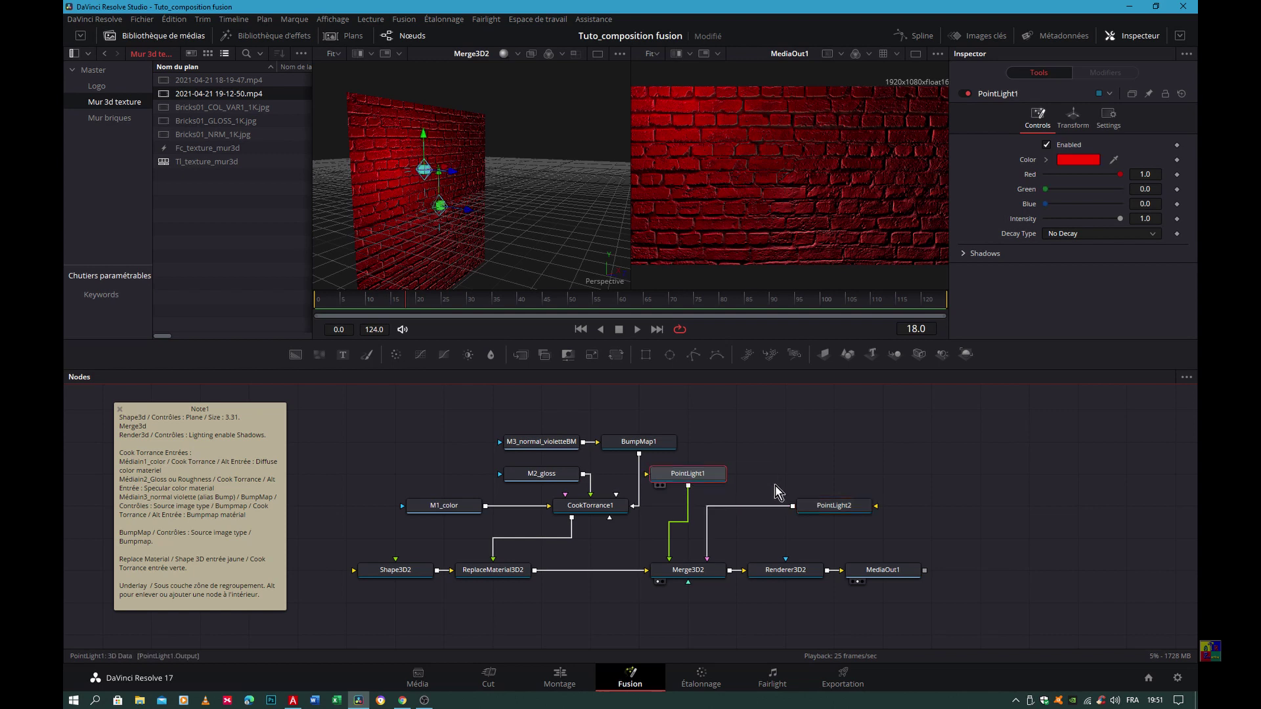
drag(844, 517, 795, 516)
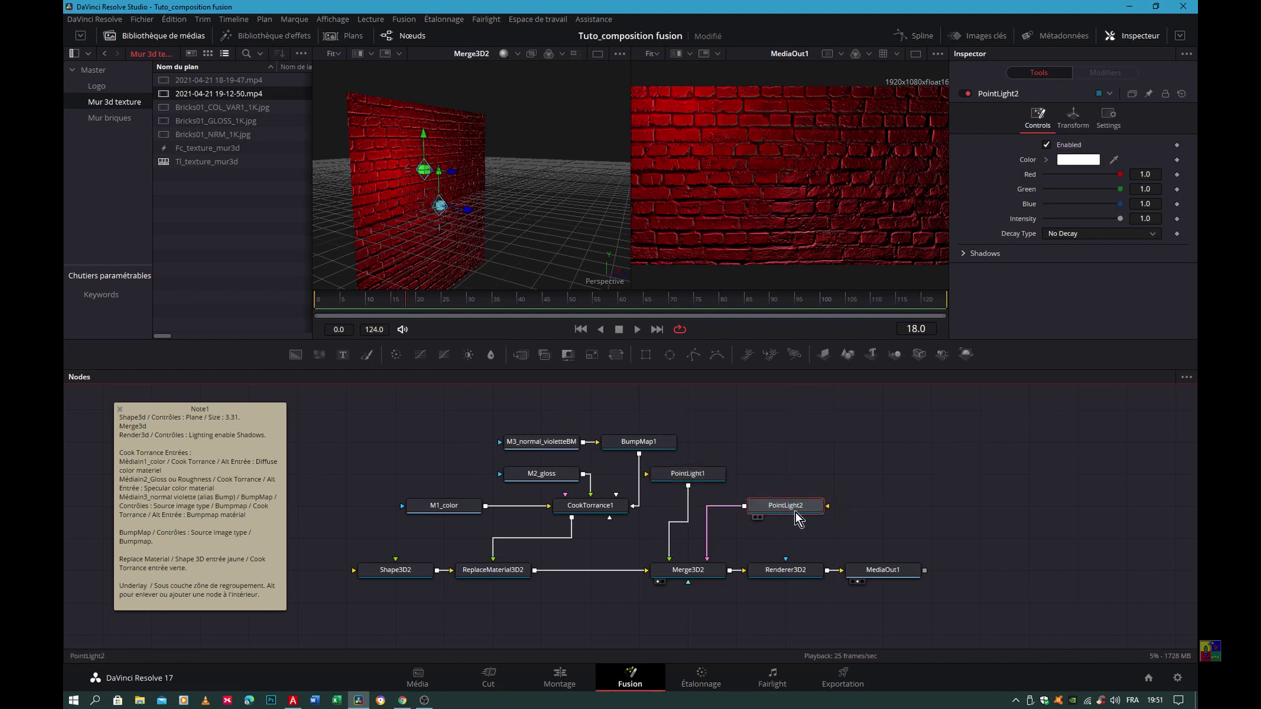
Step: Make PointLight2 navy blue (#00007f)
click(1085, 161)
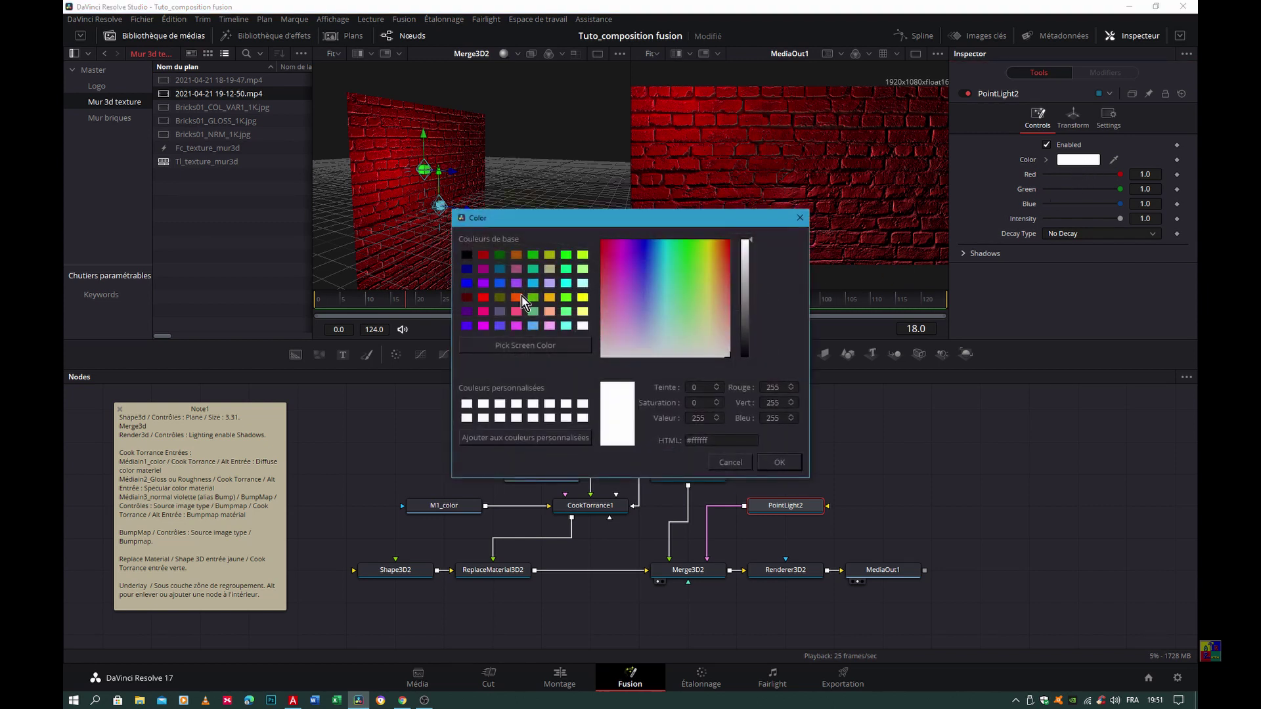
click(467, 271)
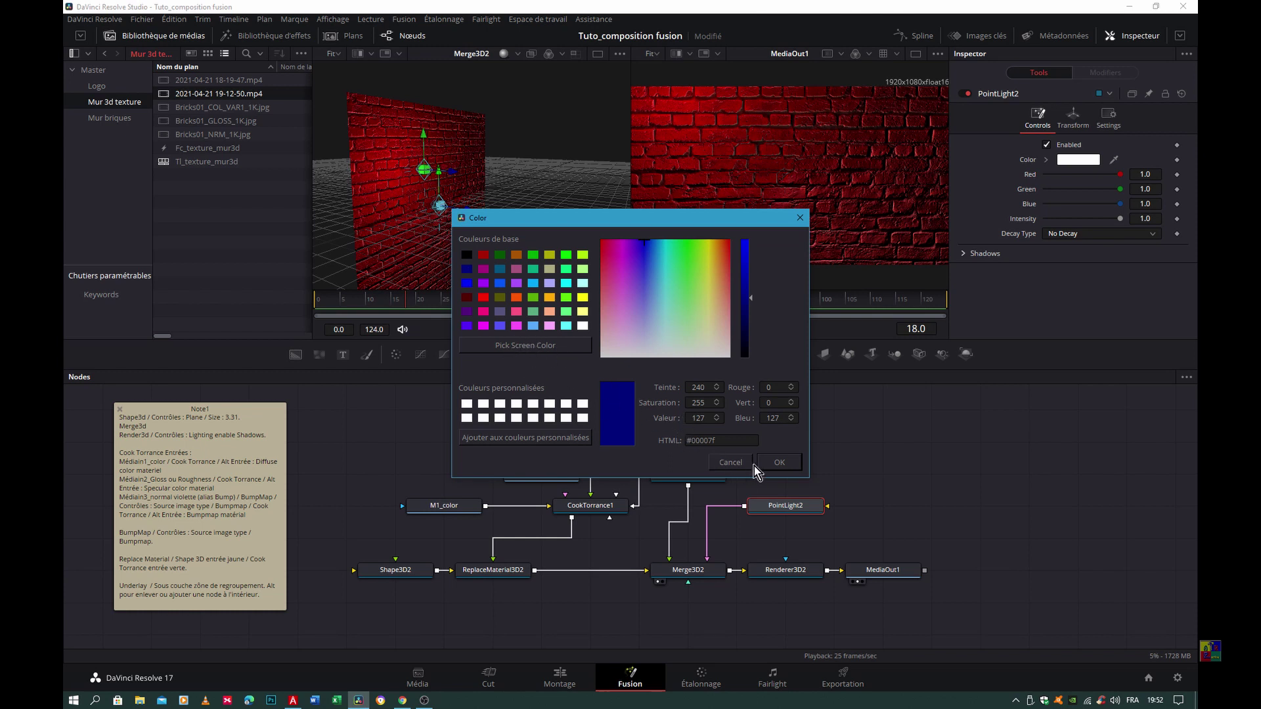
click(779, 462)
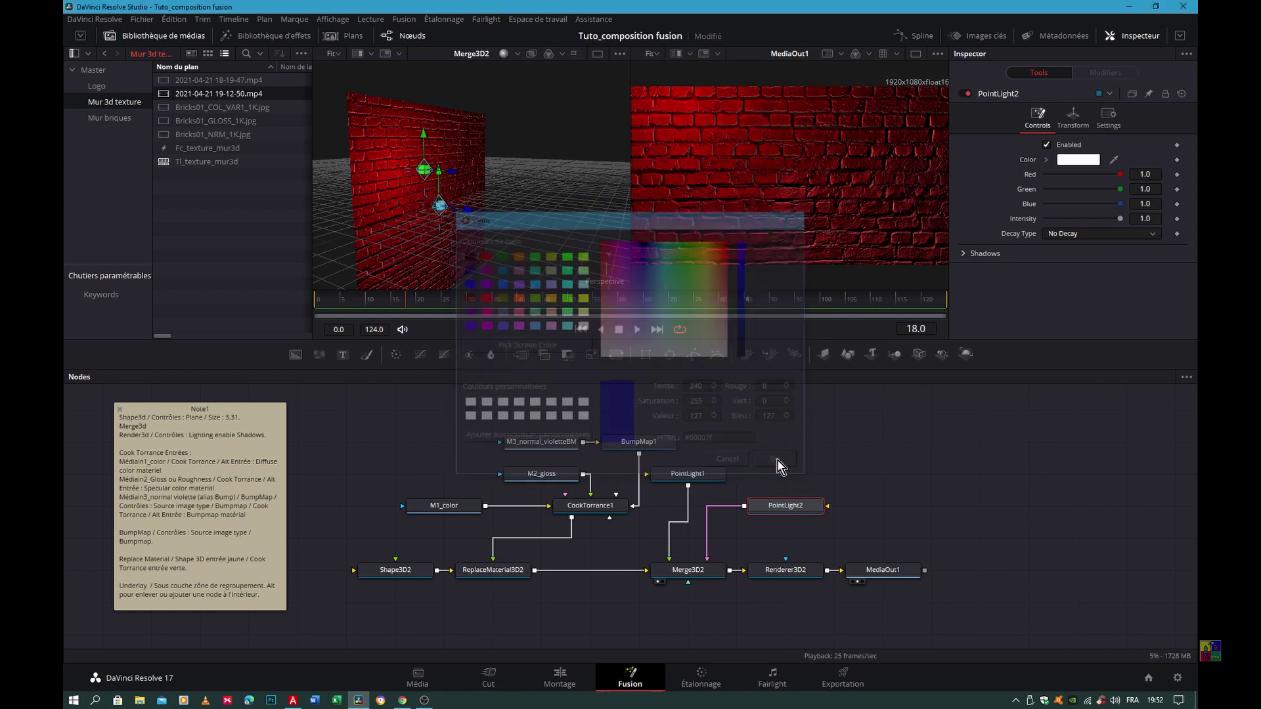
click(773, 509)
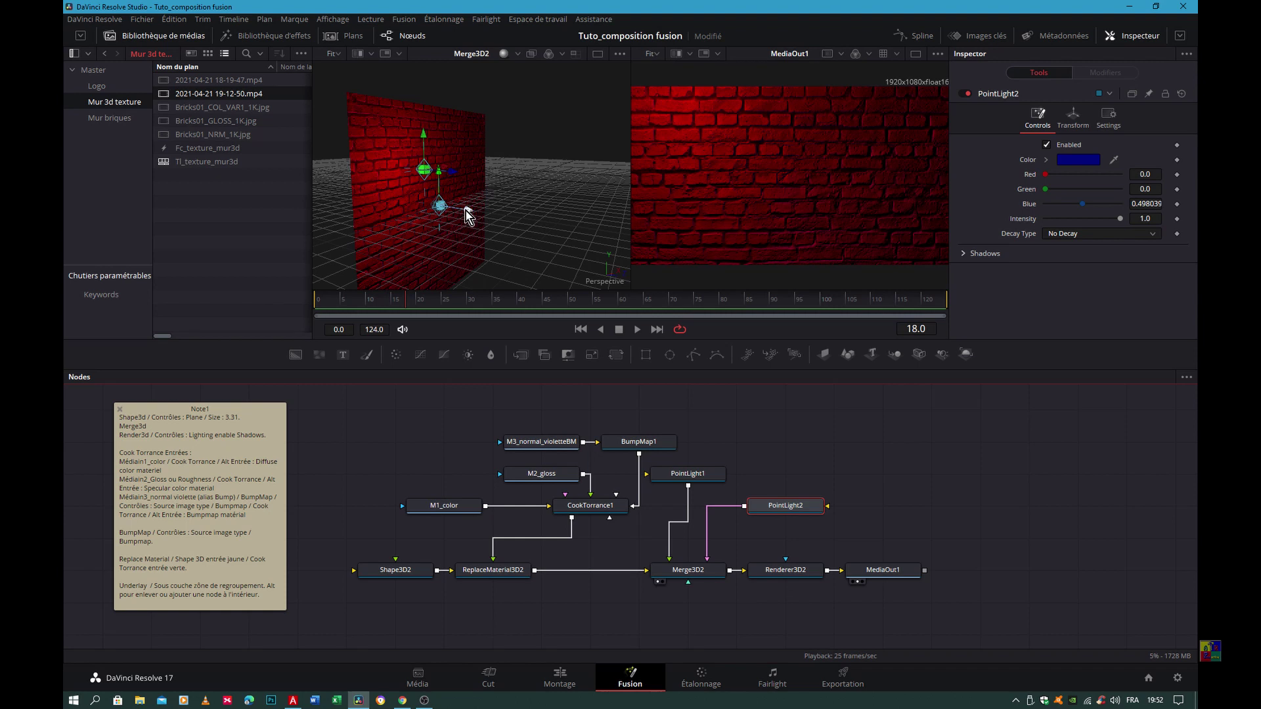
Step: Move PointLight2 right, up and down, and PointLight1 slightly left, turning the wall violet-blue
drag(470, 211, 505, 235)
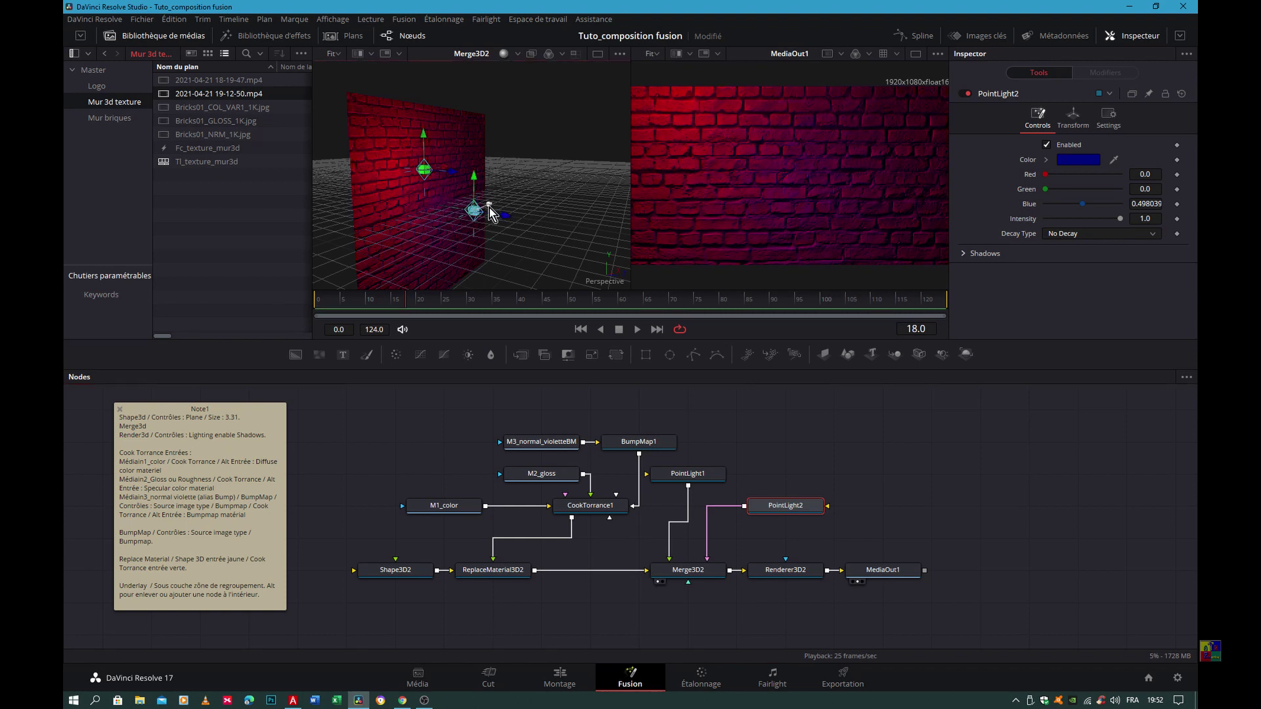
drag(494, 211, 528, 192)
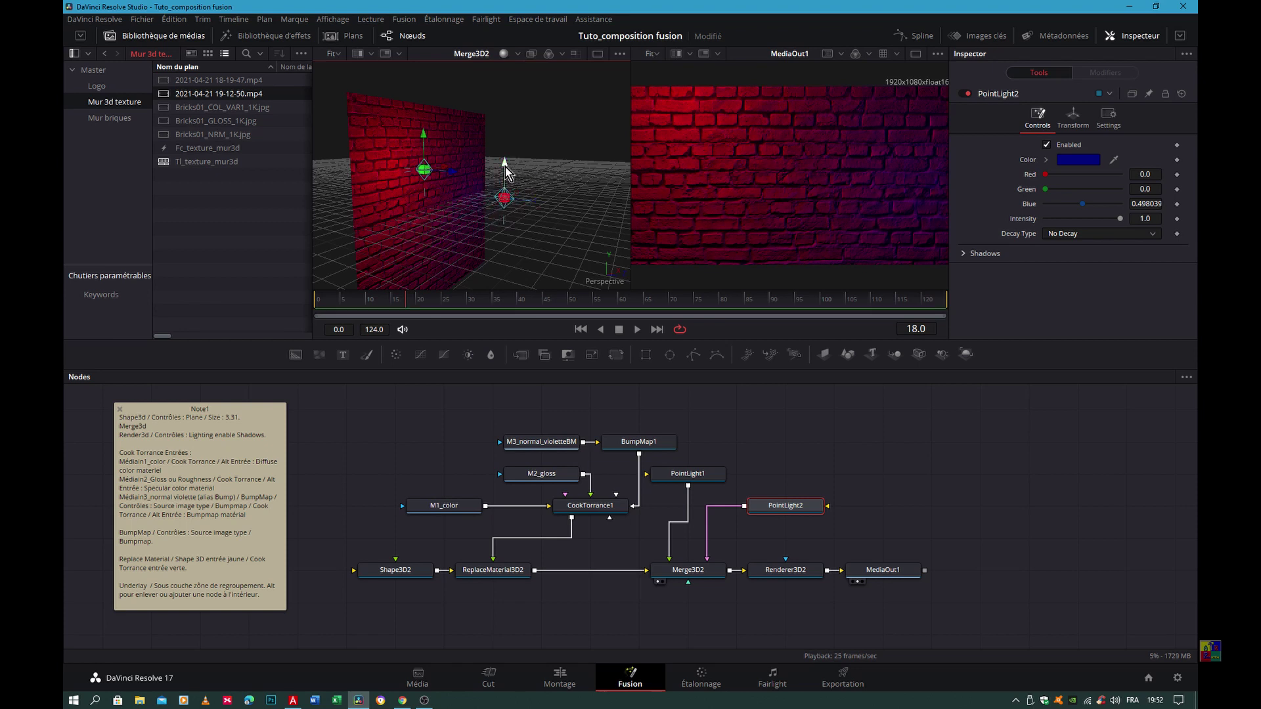
drag(506, 184, 507, 194)
drag(444, 167, 427, 170)
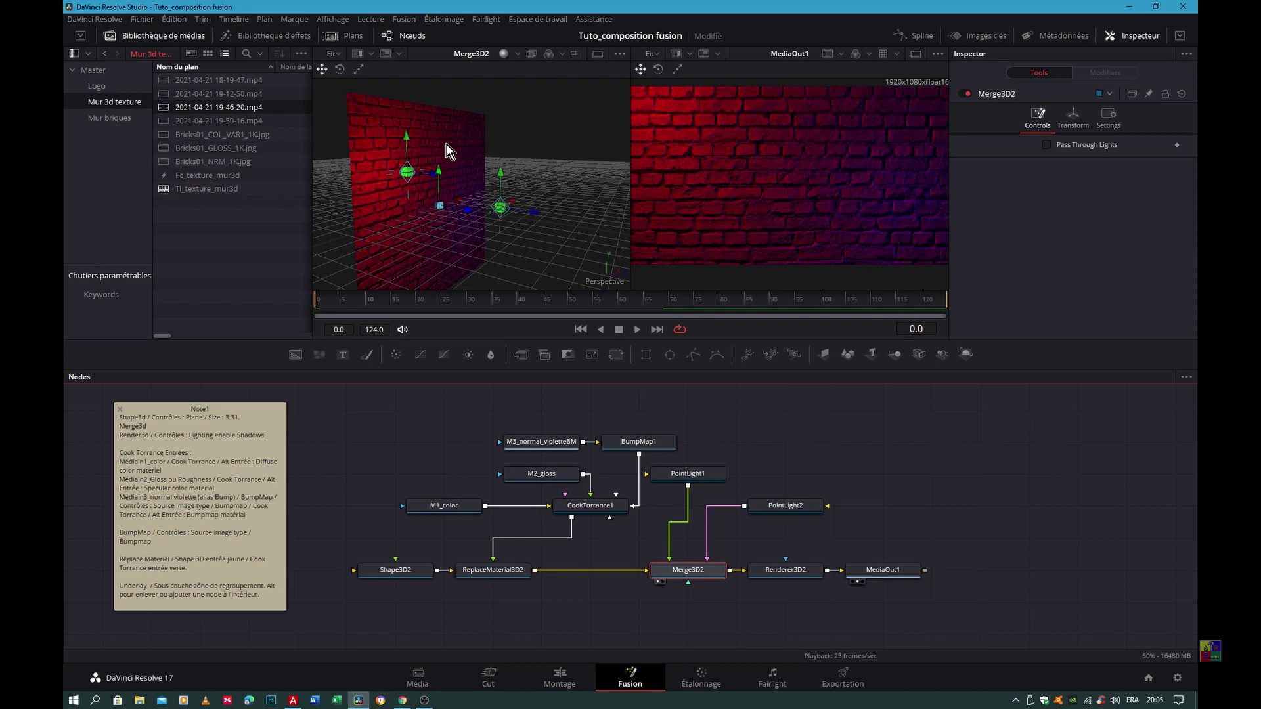
right_click(538, 172)
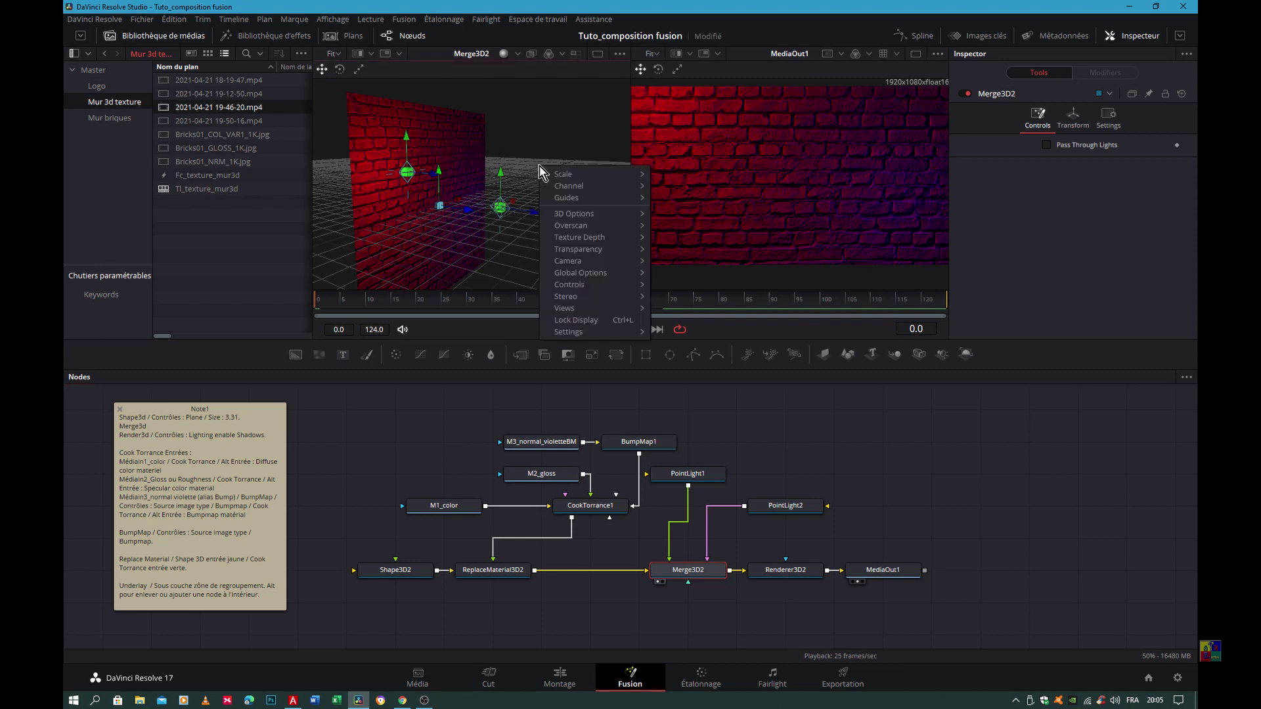
mouse_move(569, 214)
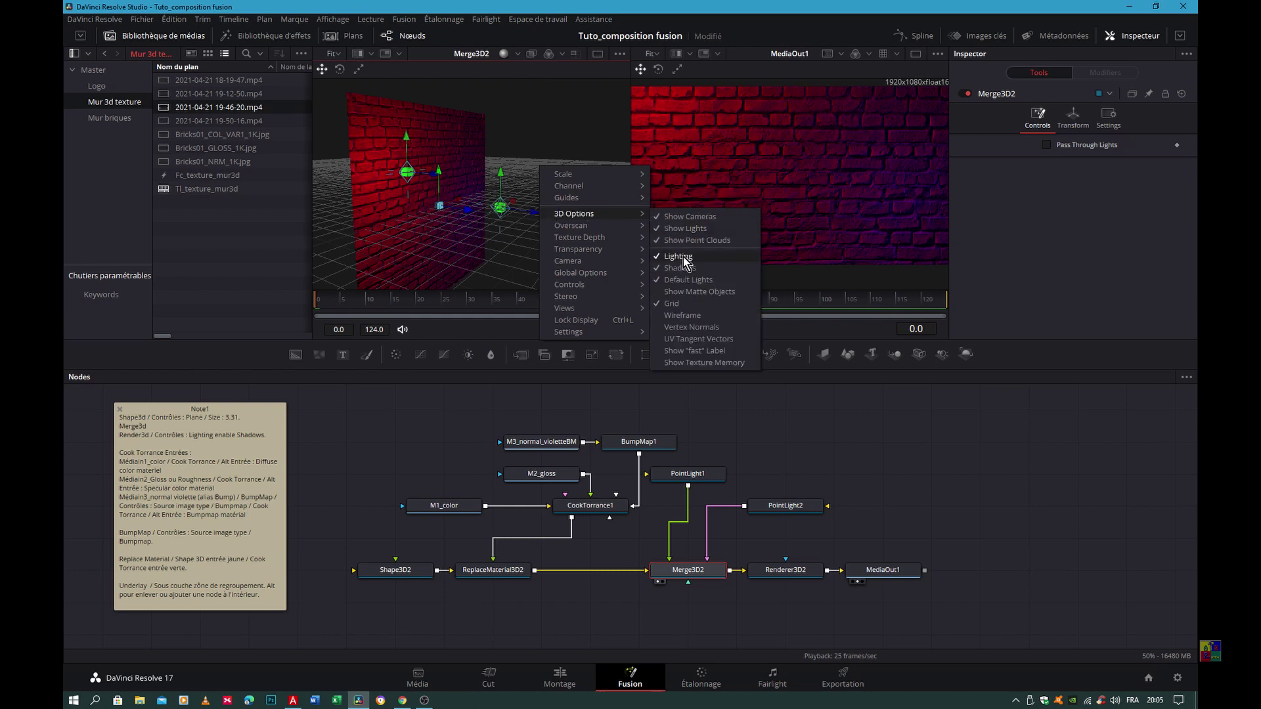
click(682, 257)
right_click(553, 195)
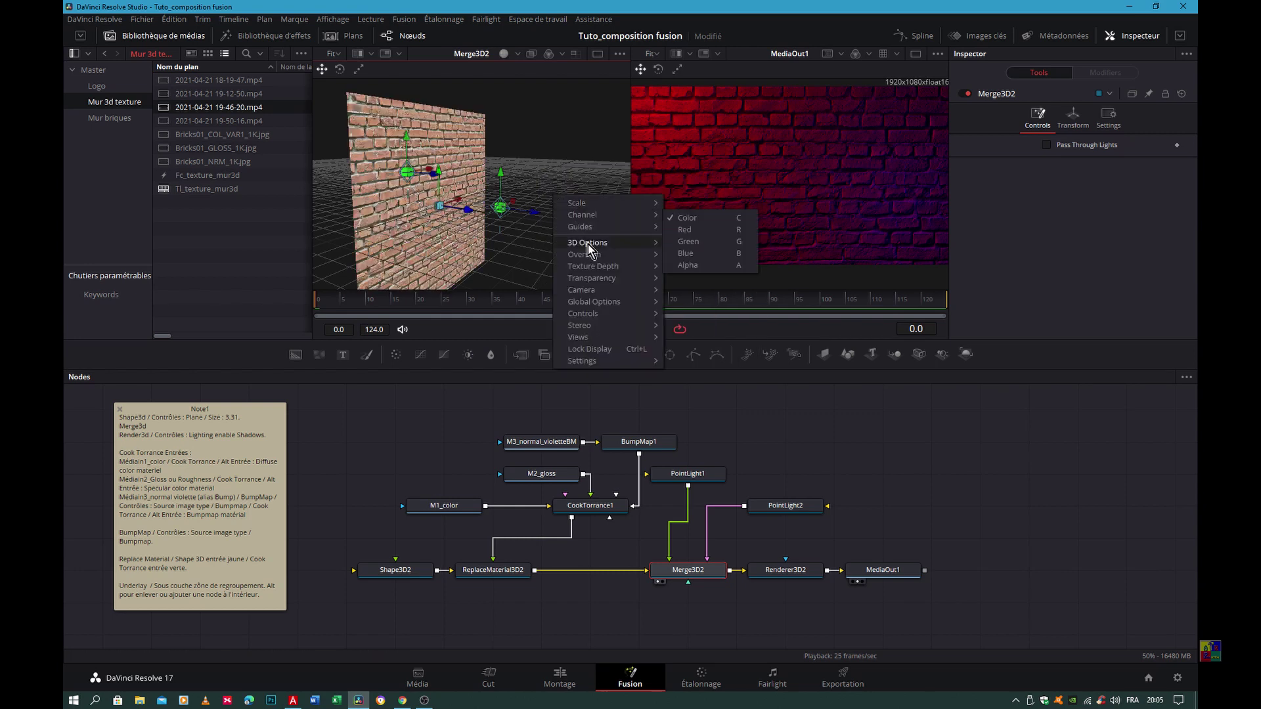
mouse_move(589, 244)
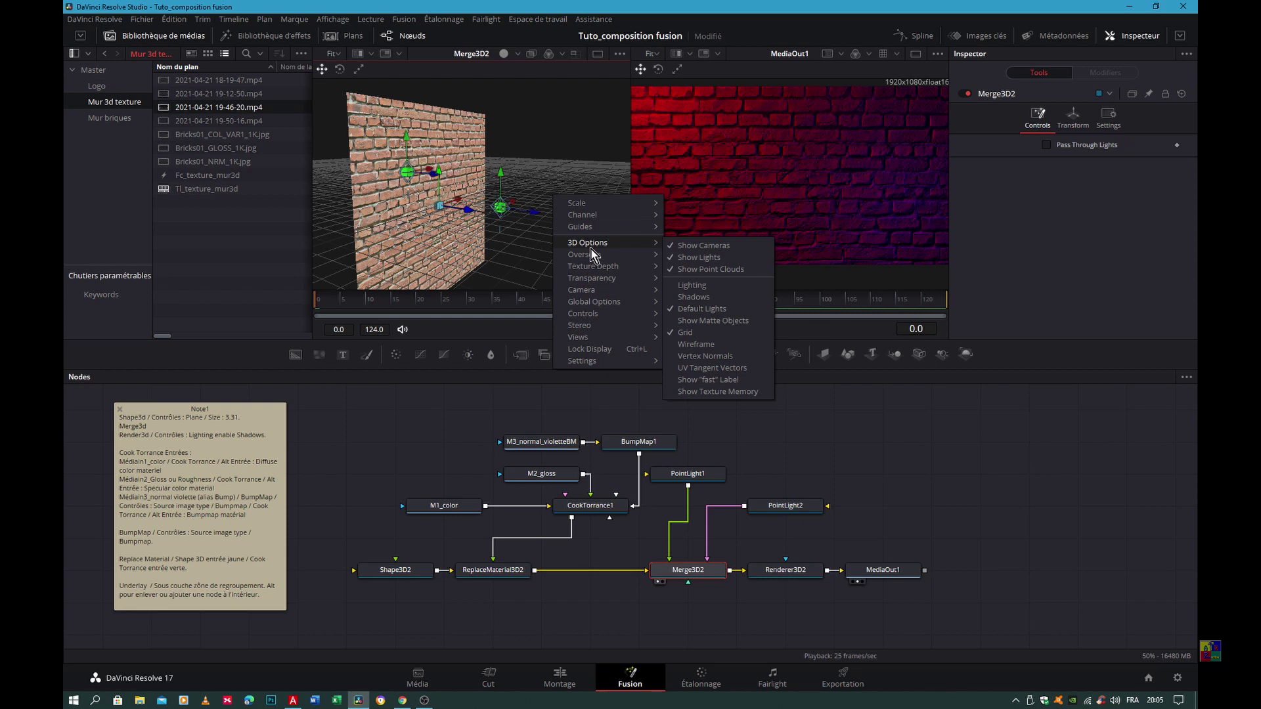
click(695, 291)
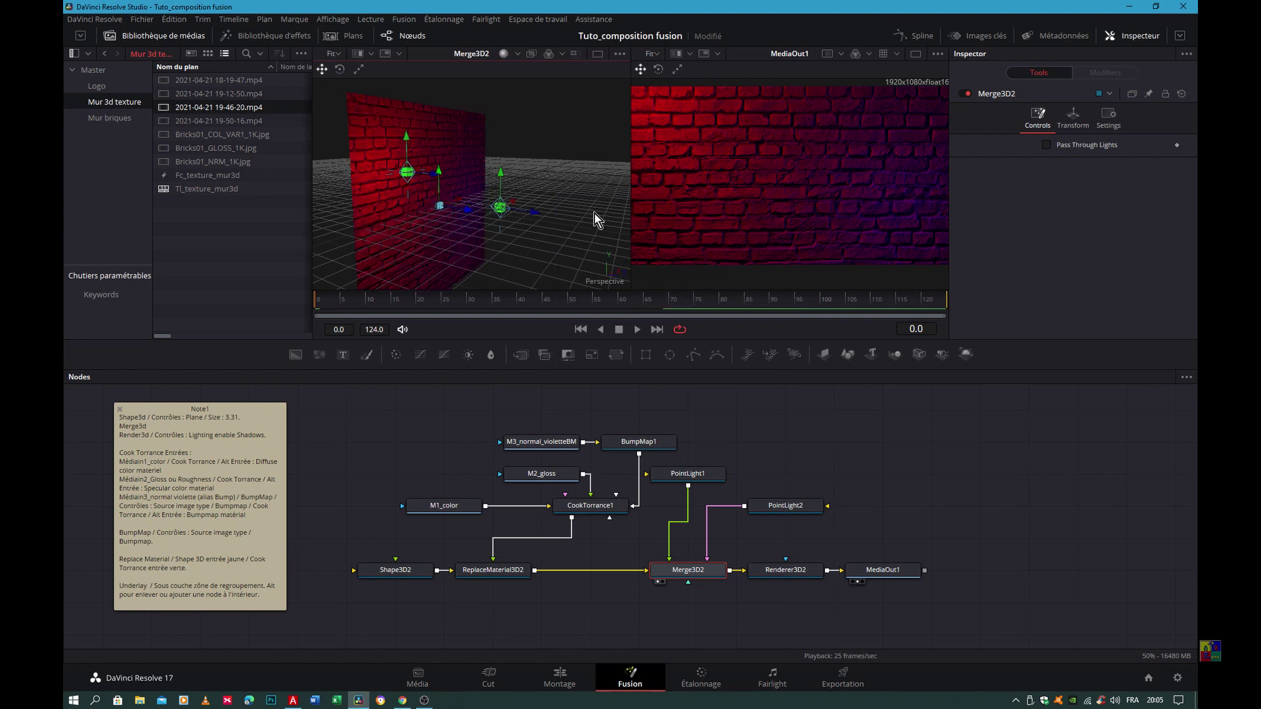
right_click(577, 198)
mouse_move(604, 242)
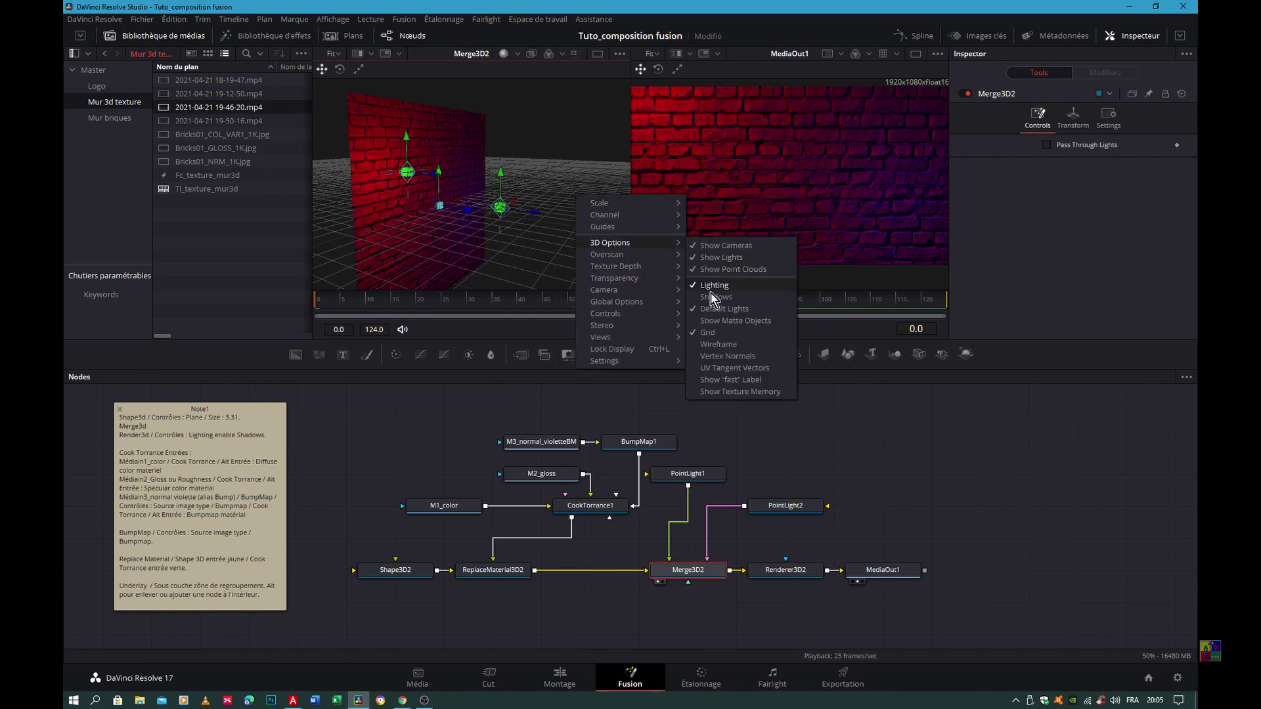
click(713, 297)
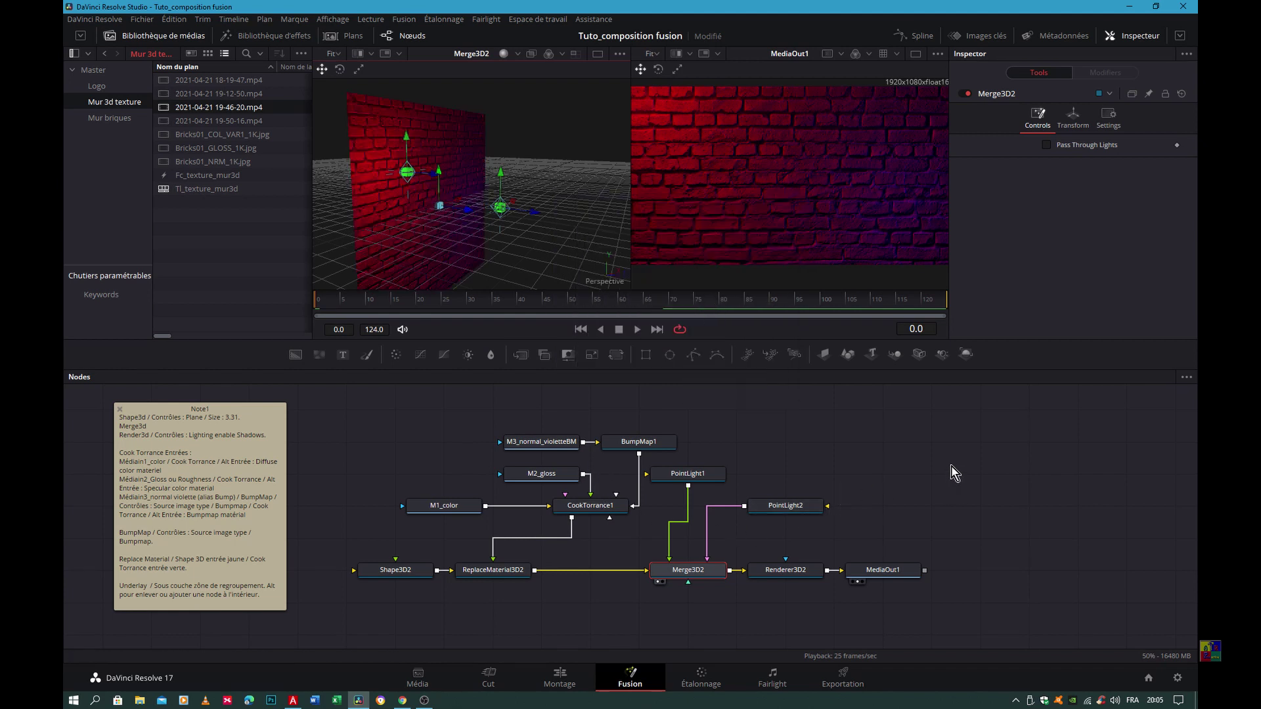
drag(967, 441, 682, 627)
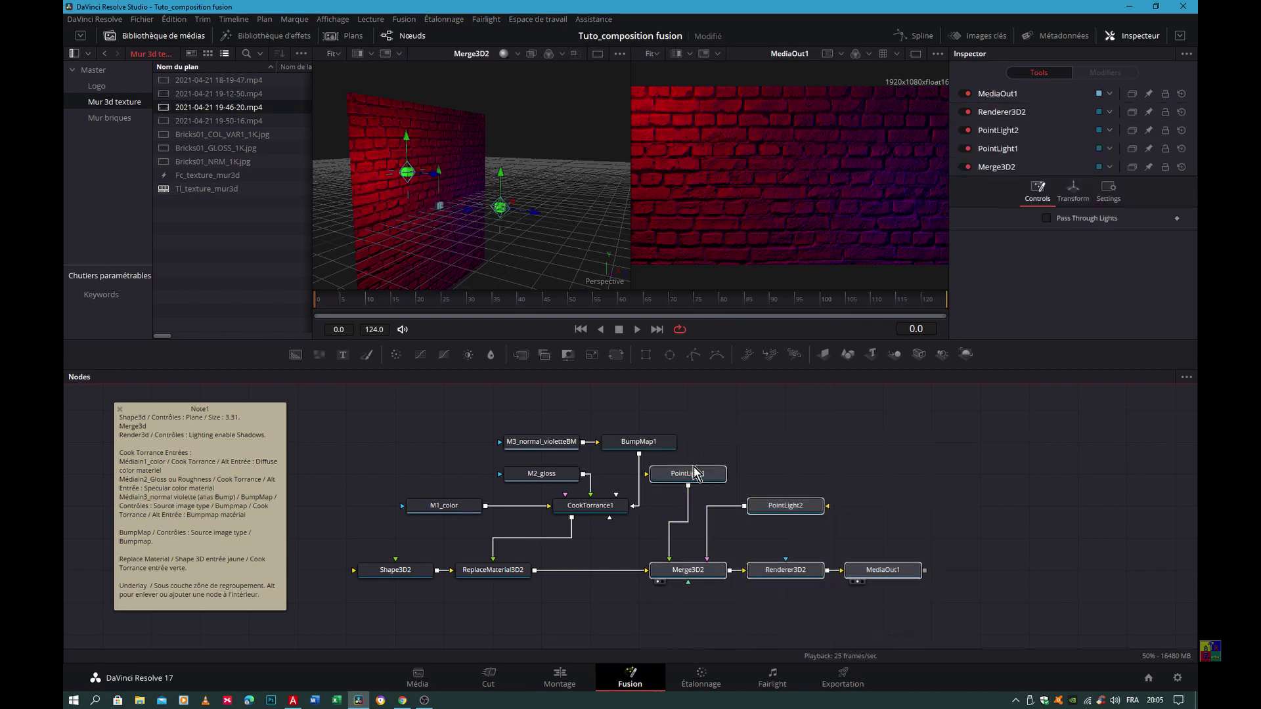
Step: Move the lights-to-MediaOut1 chain right and down, drop Shape3D2 lower, and select the texture nodes
drag(677, 468, 775, 499)
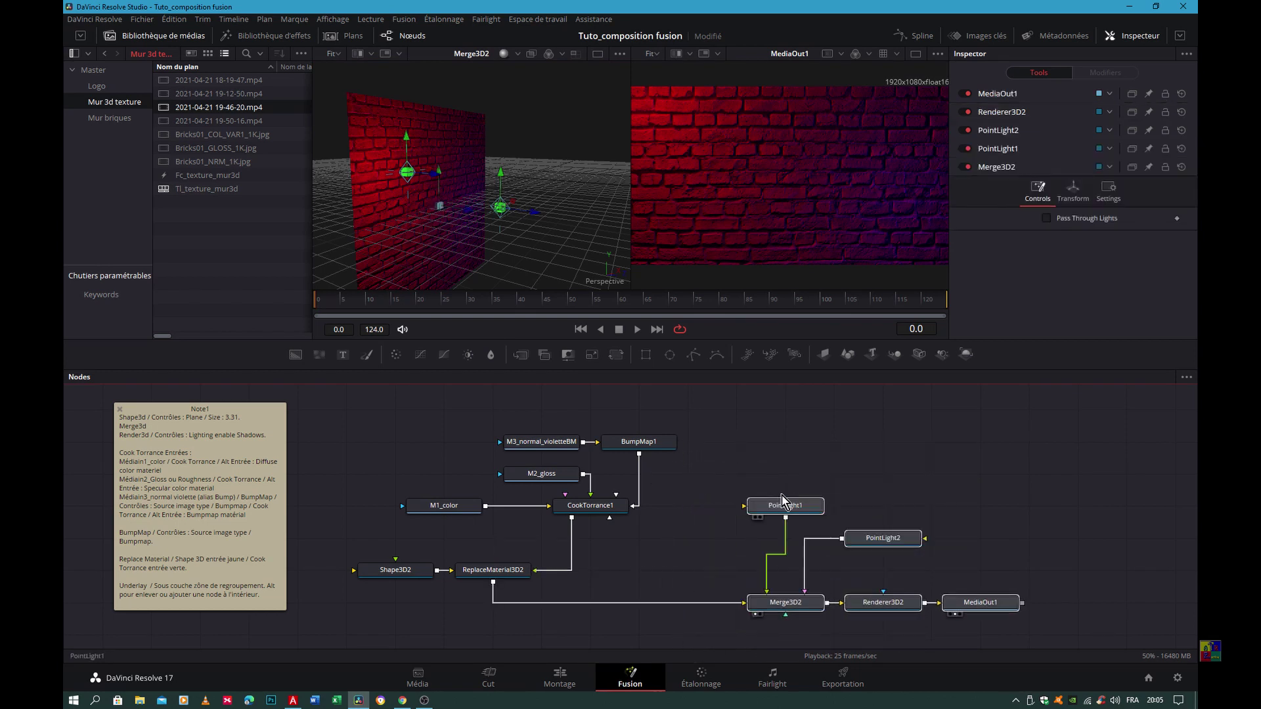
click(791, 504)
mouse_move(410, 570)
mouse_down()
mouse_move(411, 603)
mouse_move(564, 612)
mouse_up()
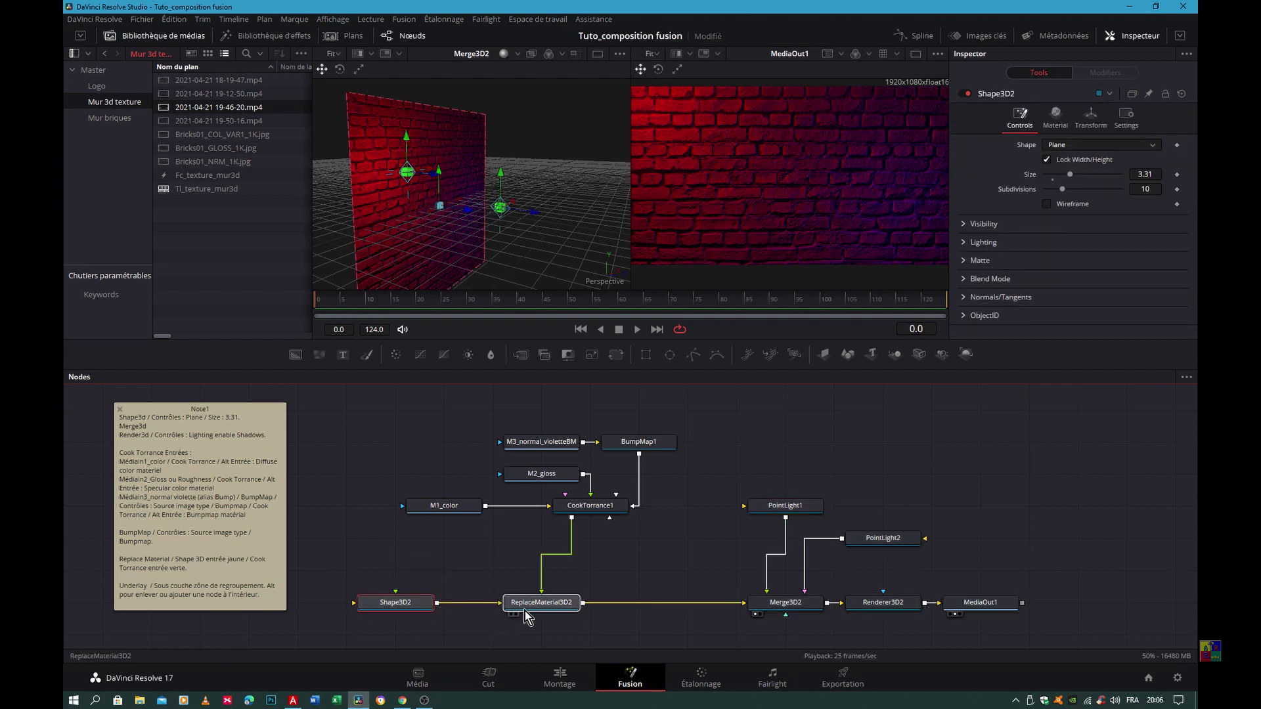
click(563, 610)
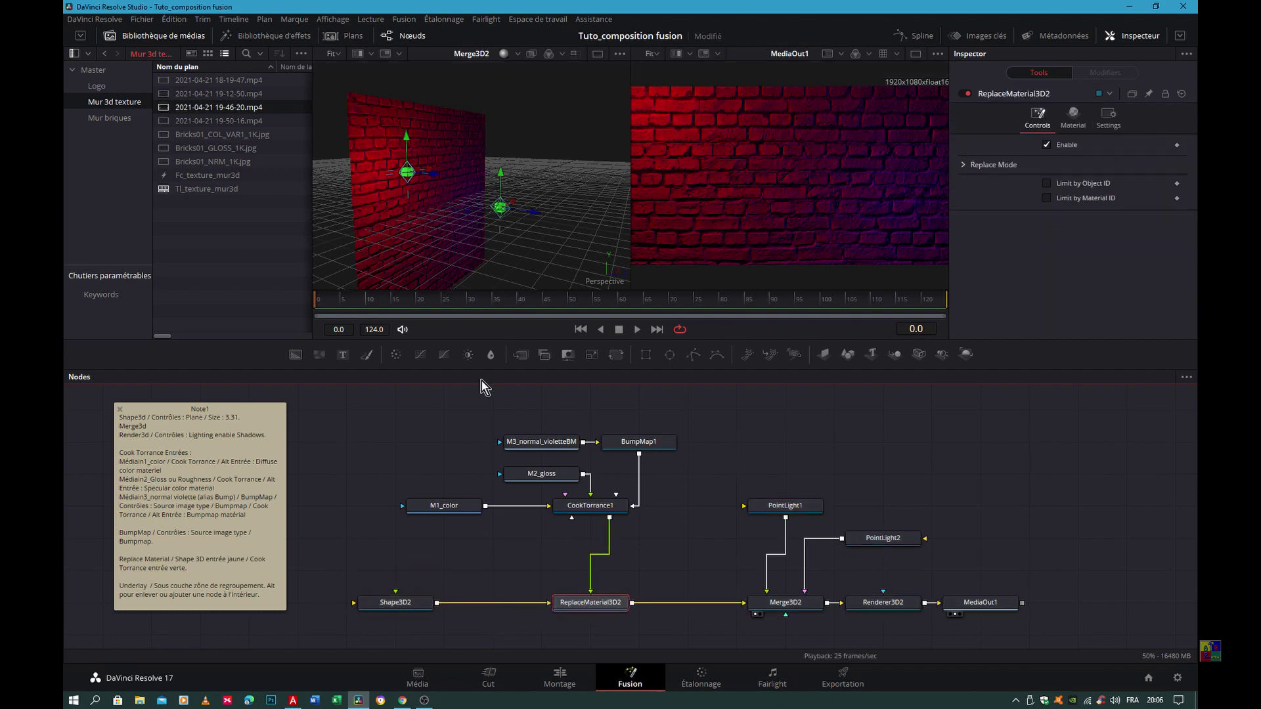
drag(371, 406, 692, 556)
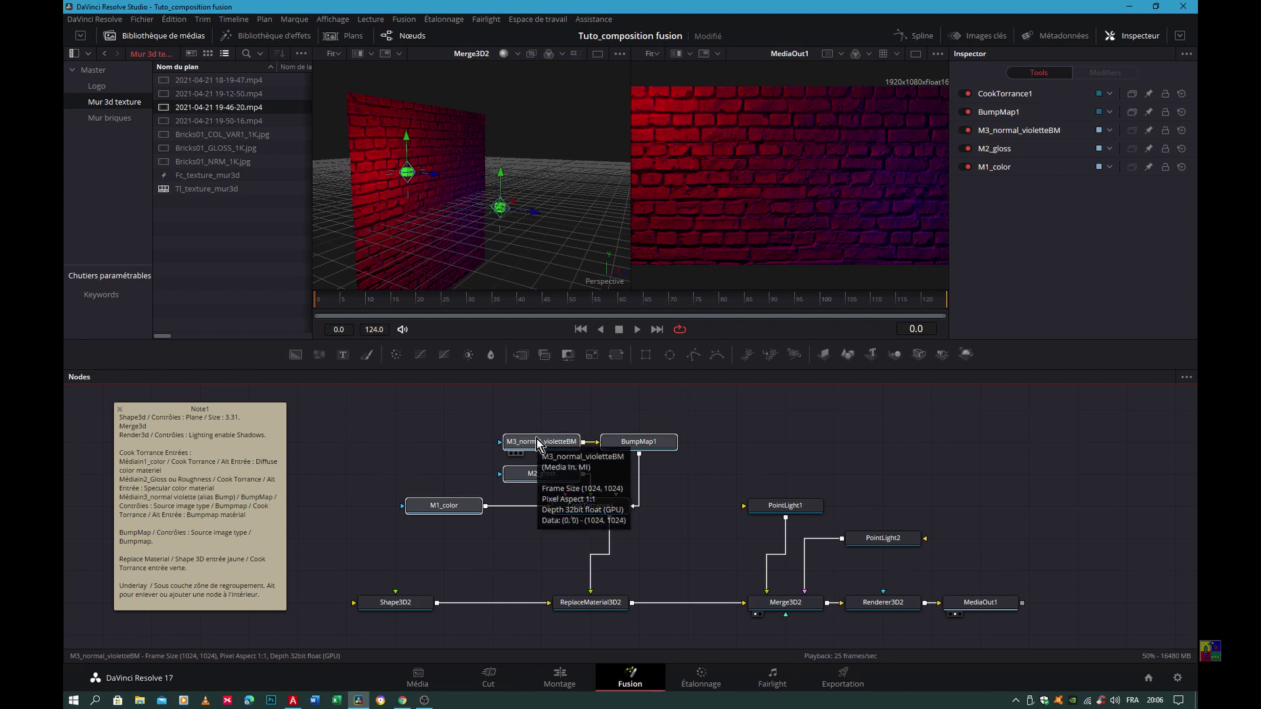
Step: Add an Underlay tool around the selected texture nodes via the tool search
key(shift+space)
text(nd)
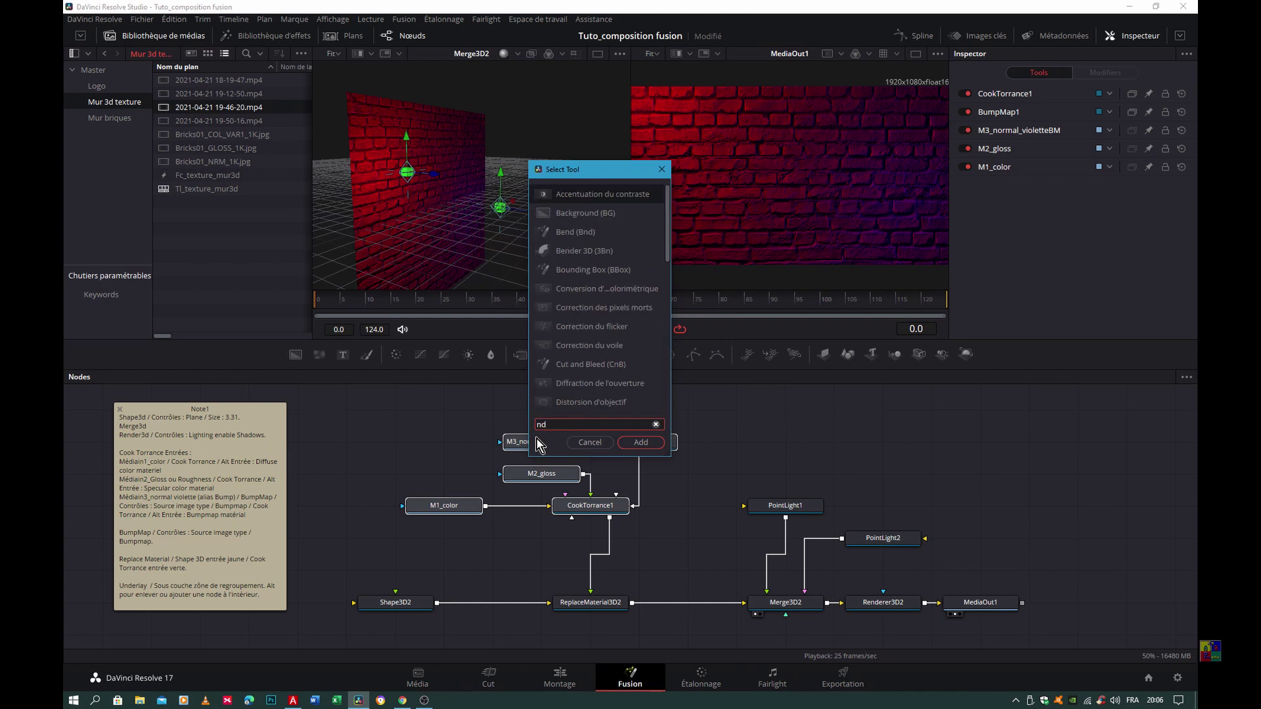
key(BackSpace)
key(BackSpace)
text(und)
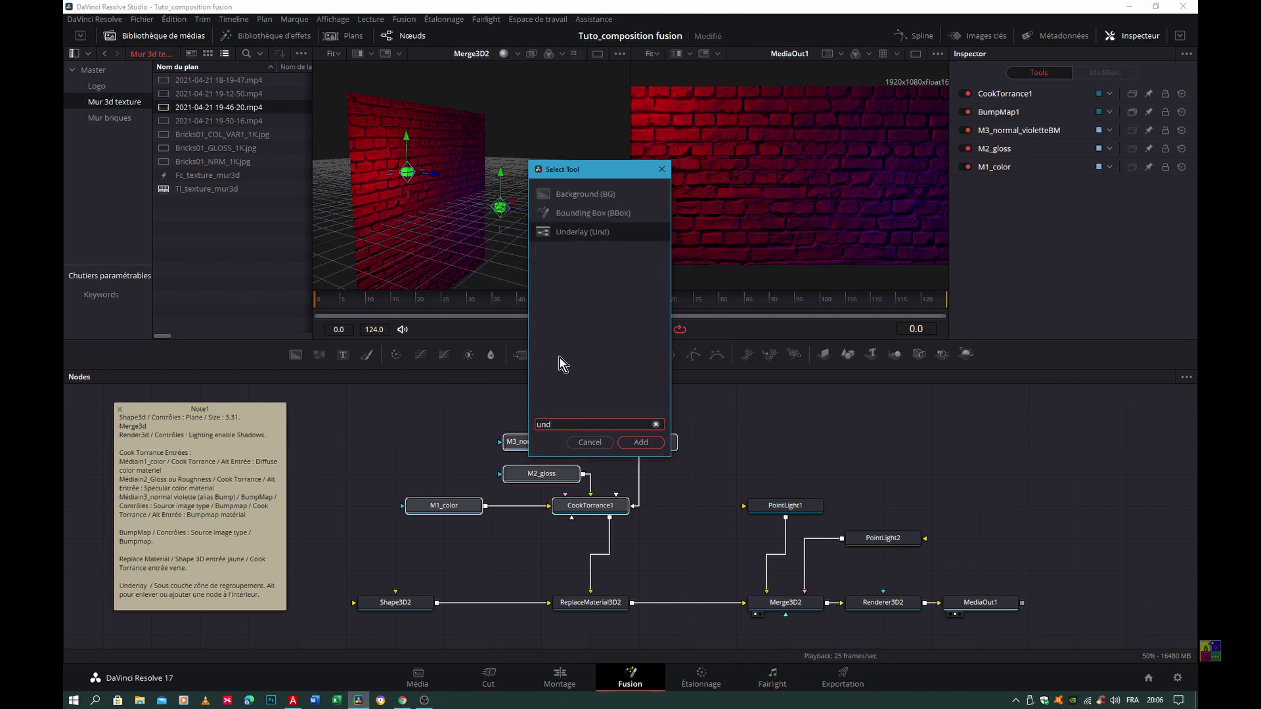
click(595, 234)
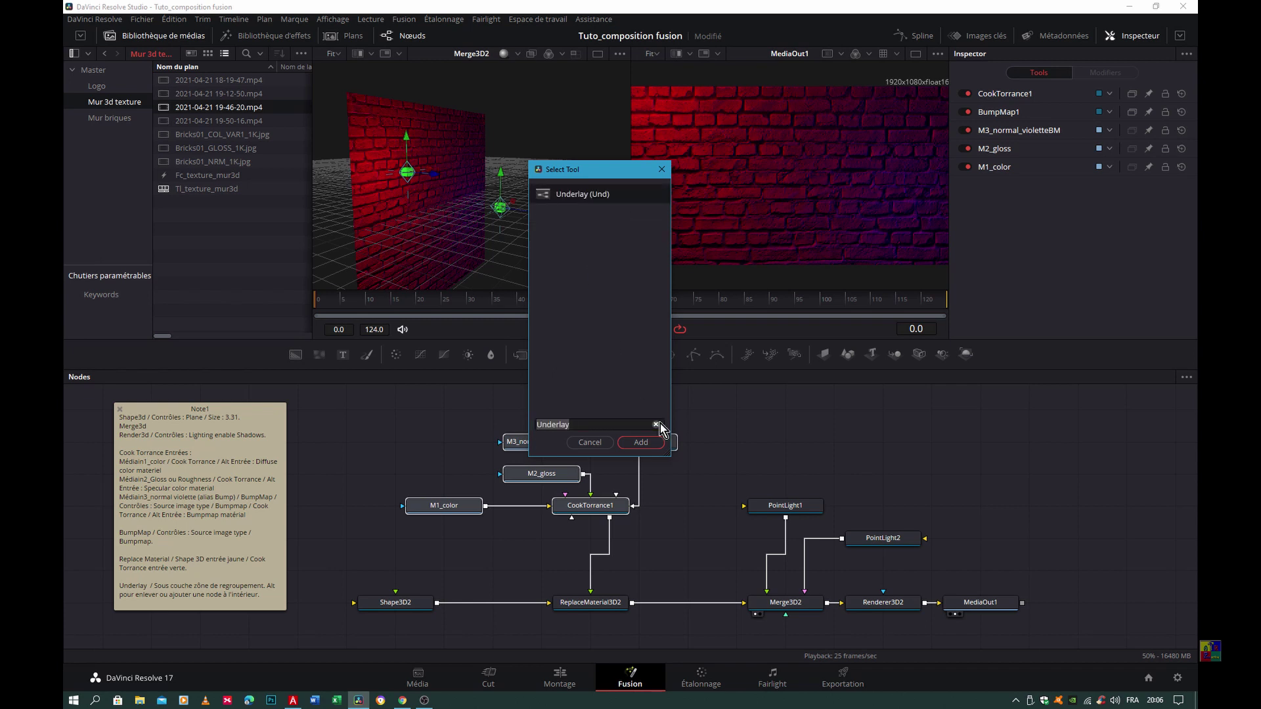
click(640, 442)
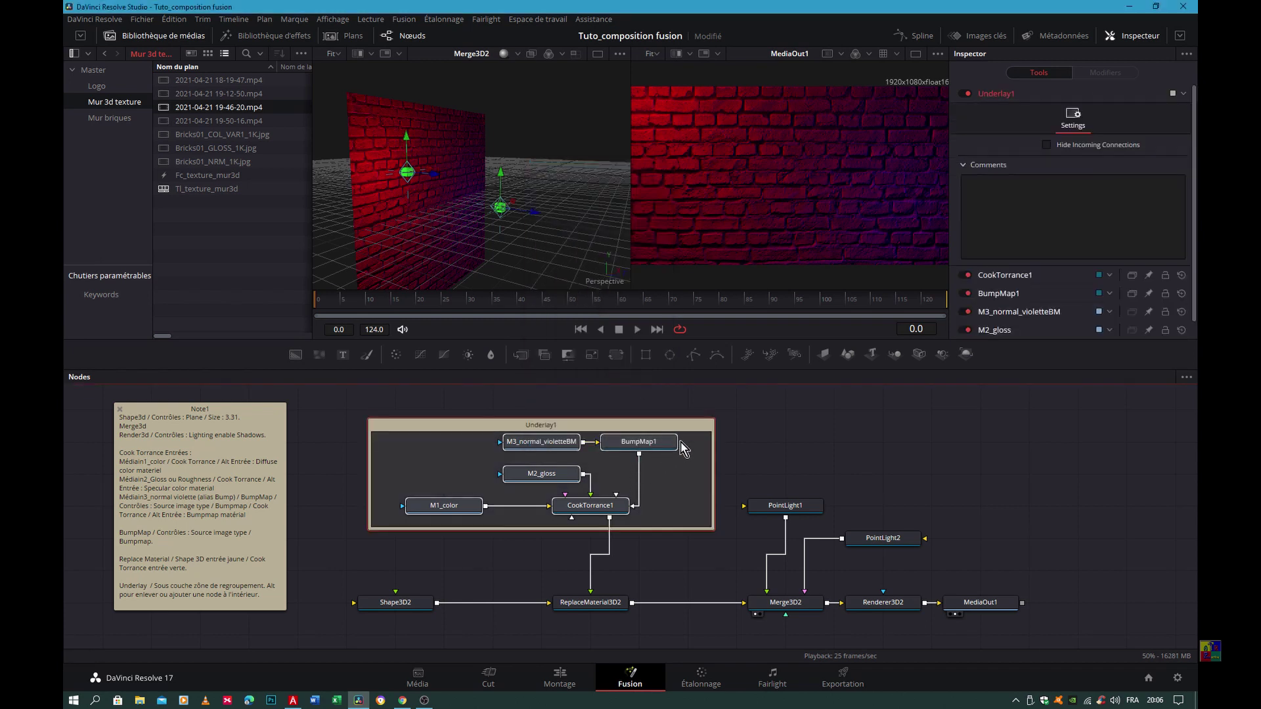
Step: Tighten the Underlay1 box around its five nodes and shift it left
drag(714, 473, 693, 472)
drag(368, 473, 390, 473)
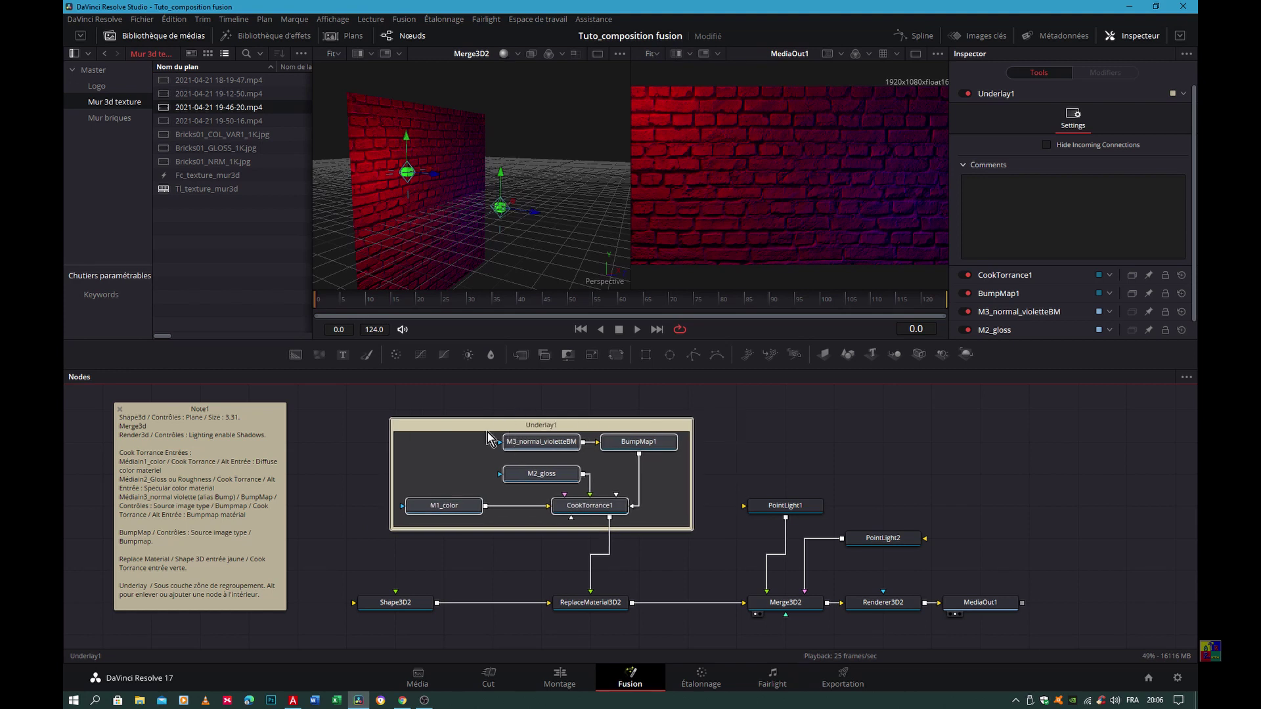
drag(493, 423, 395, 423)
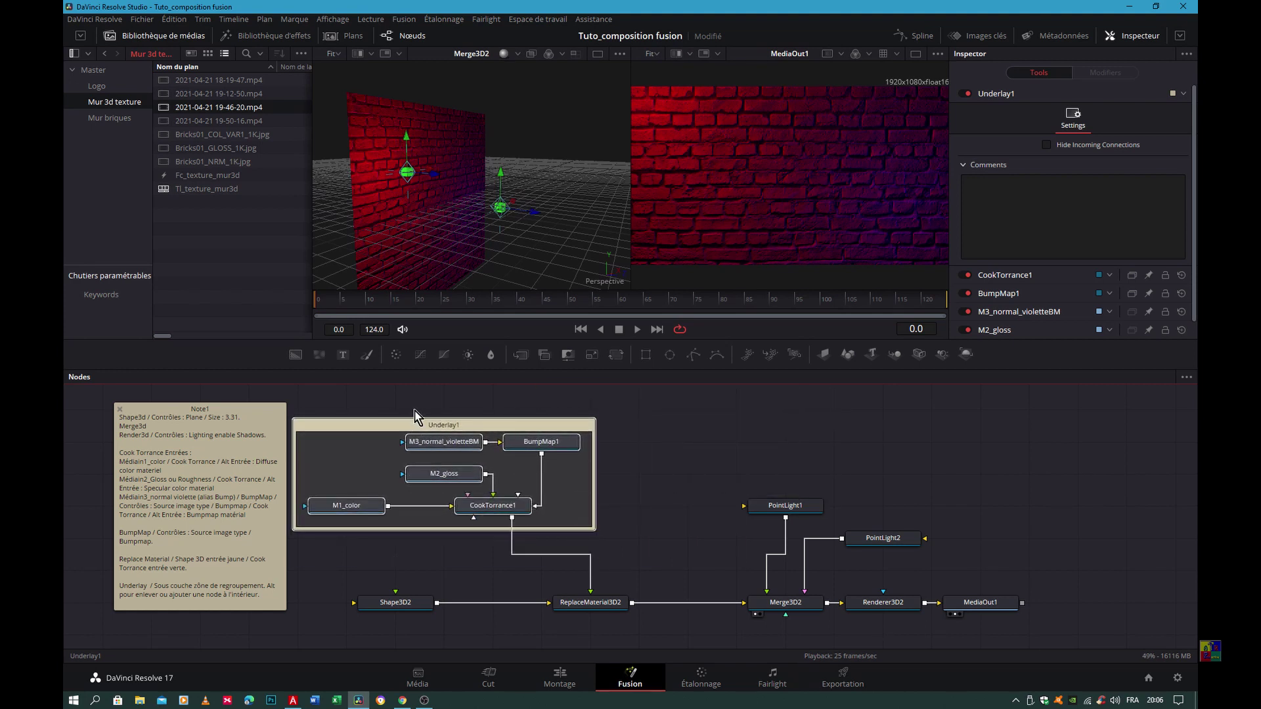